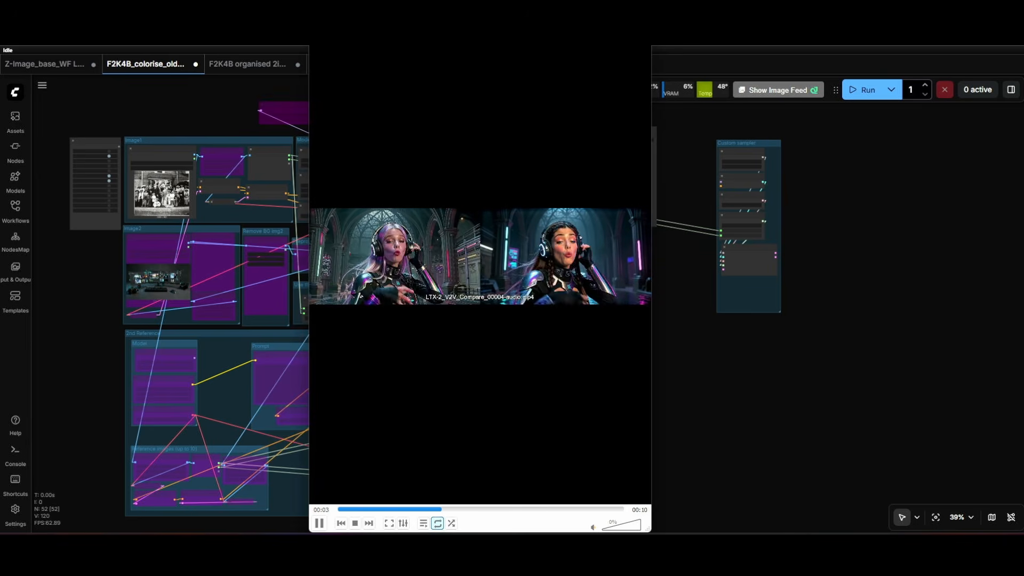
Step: Close the comparison video and look over the Prime Giggle Clips channel page on YouTube
key(alt+F4)
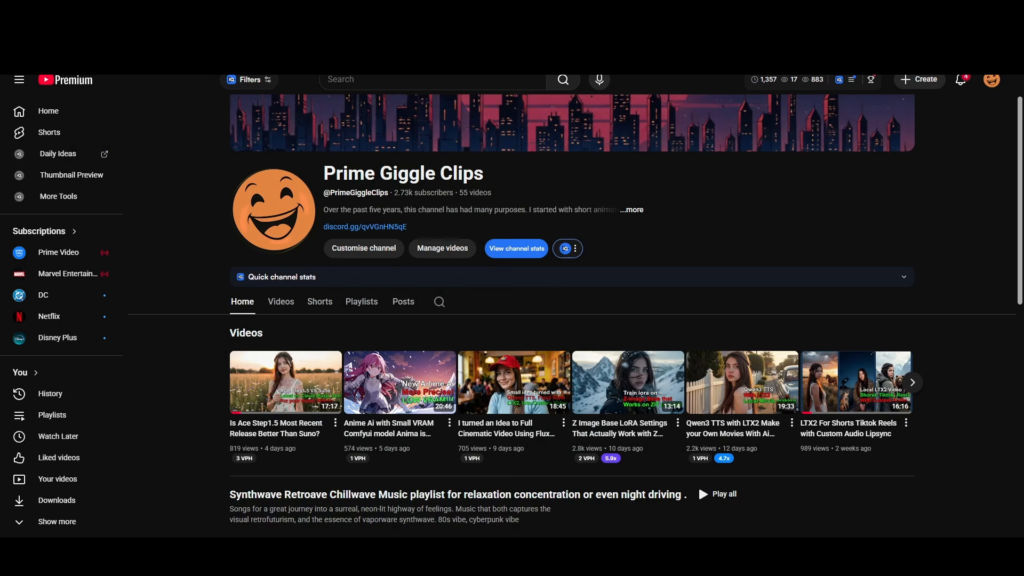
scroll(638, 209, up, 1)
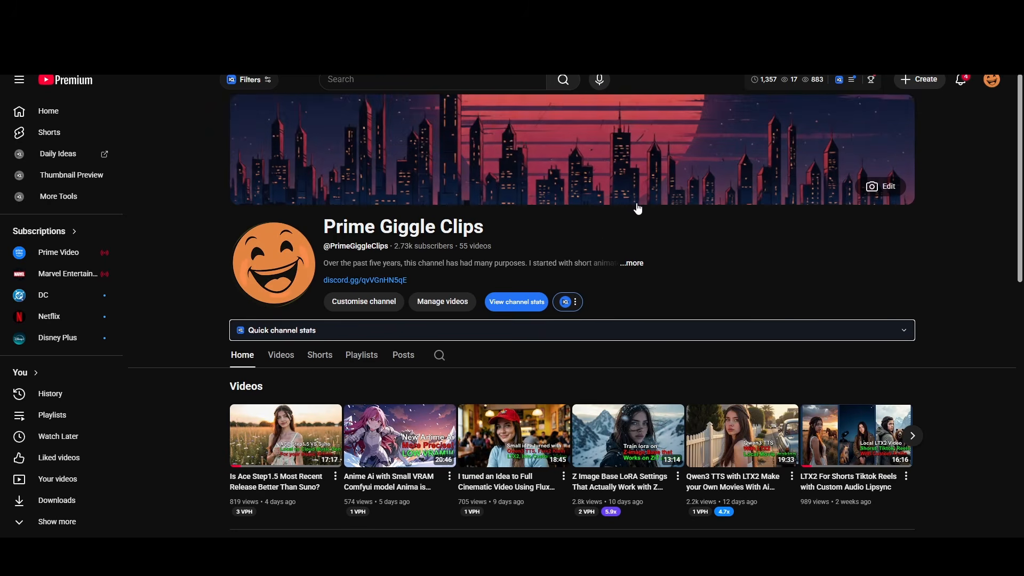
scroll(640, 209, down, 1)
scroll(640, 210, down, 1)
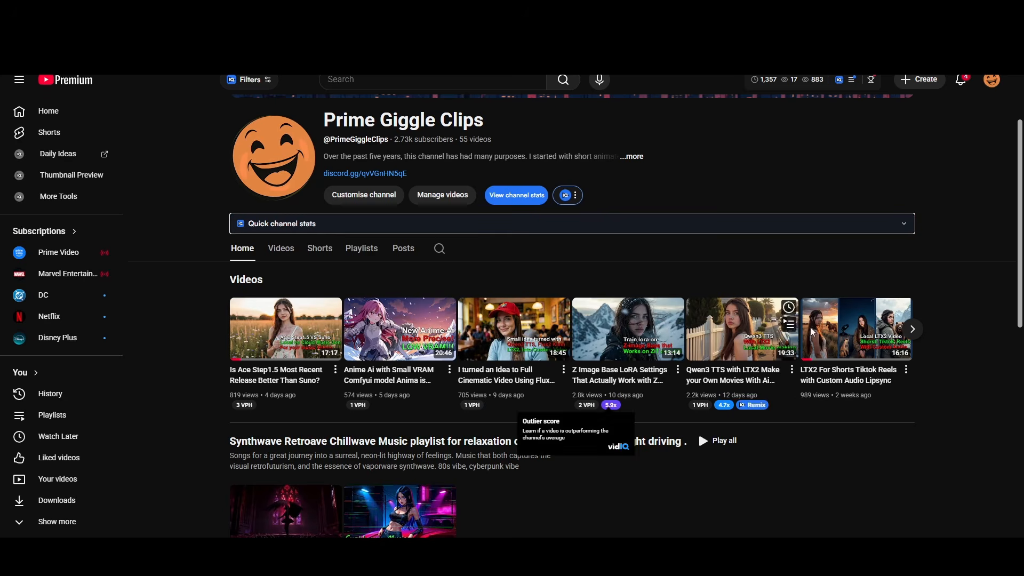
scroll(626, 238, down, 1)
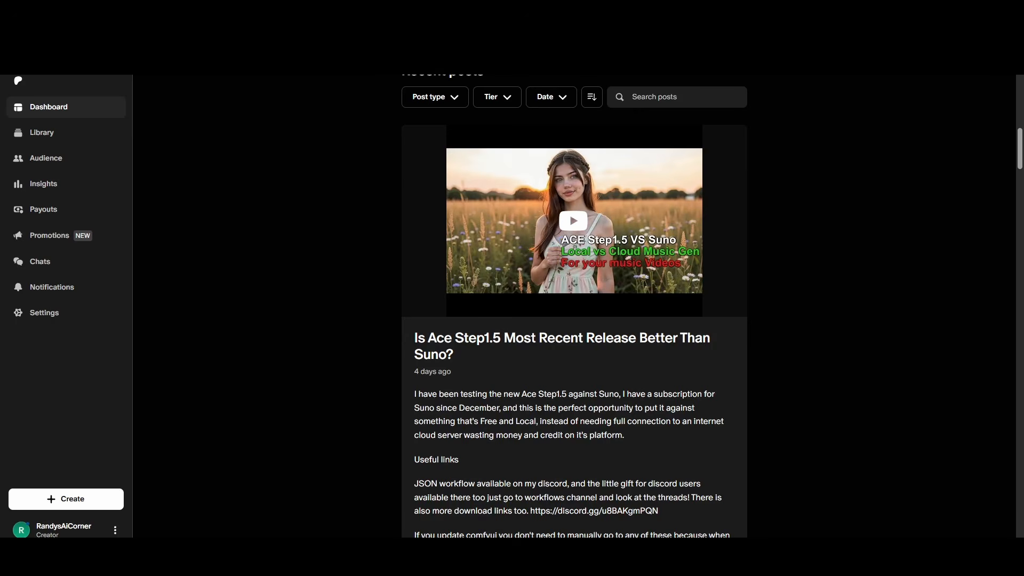
Step: Look through the Patreon post "Is Ace Step1.5 Most Recent Release Better Than Suno?" and its attached workflow file, then return to the YouTube channel
scroll(783, 236, down, 1)
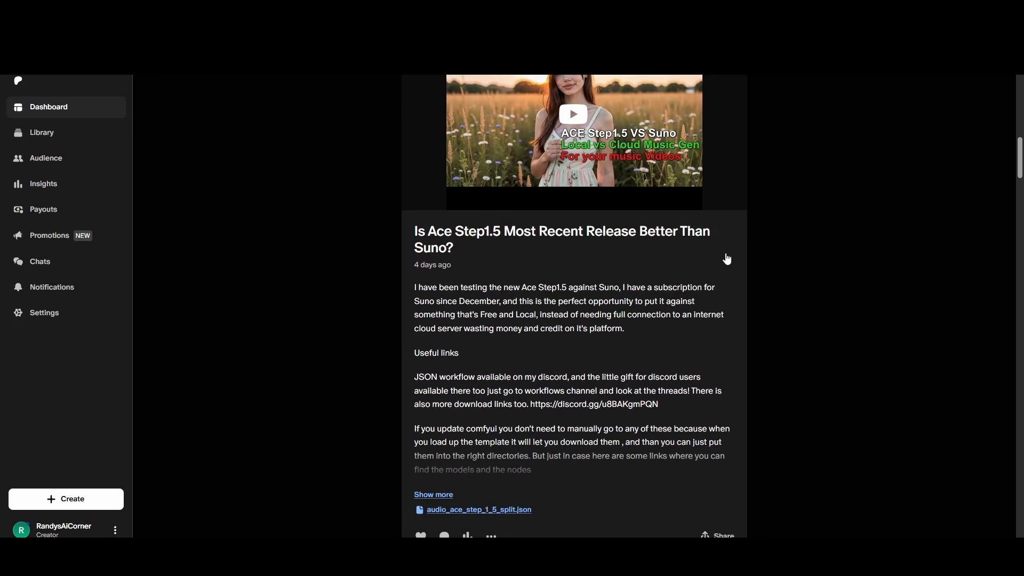
scroll(703, 266, up, 2)
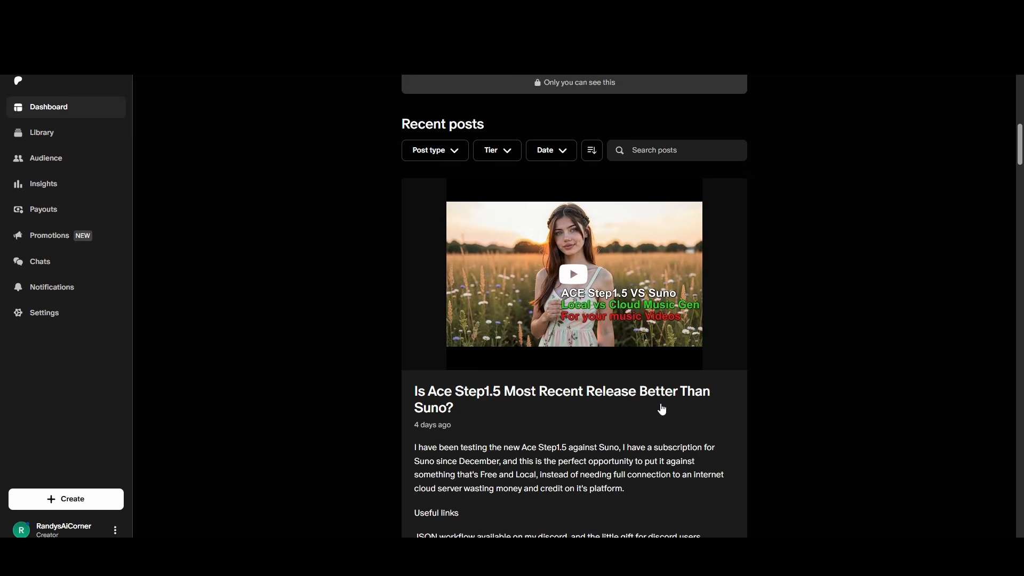
scroll(661, 409, down, 1)
scroll(663, 408, down, 4)
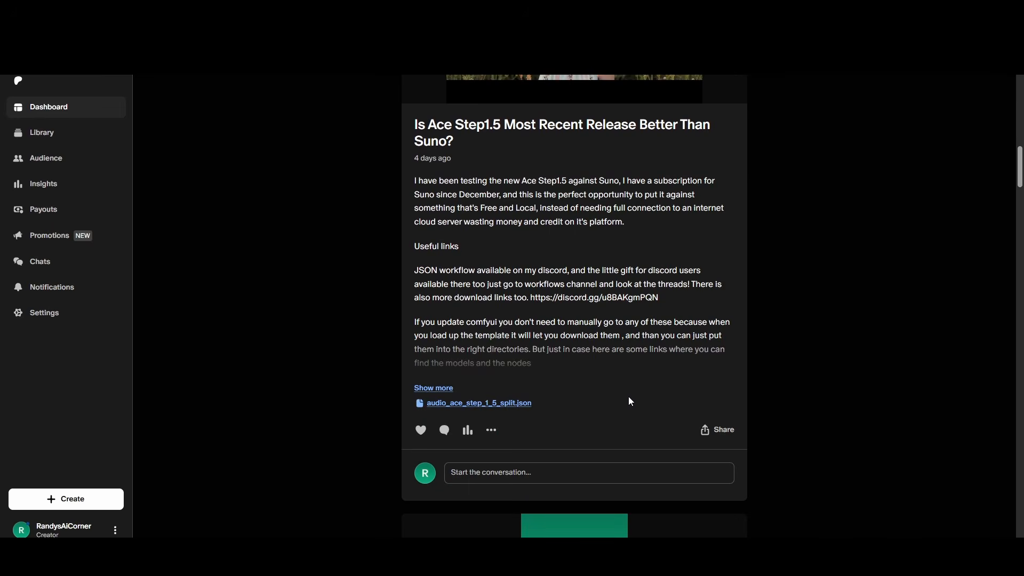
scroll(683, 315, up, 3)
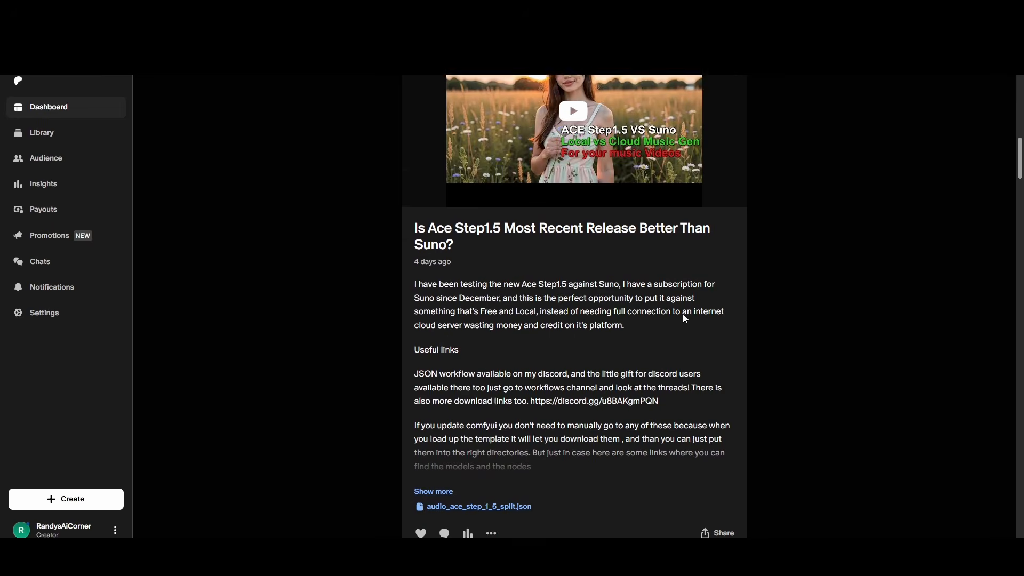
scroll(685, 319, up, 3)
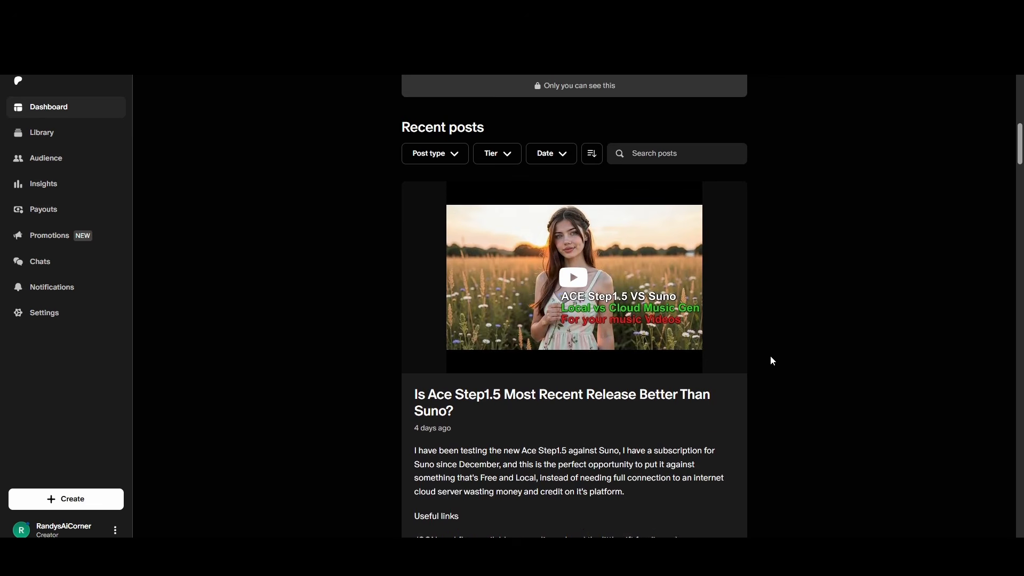
scroll(773, 362, down, 1)
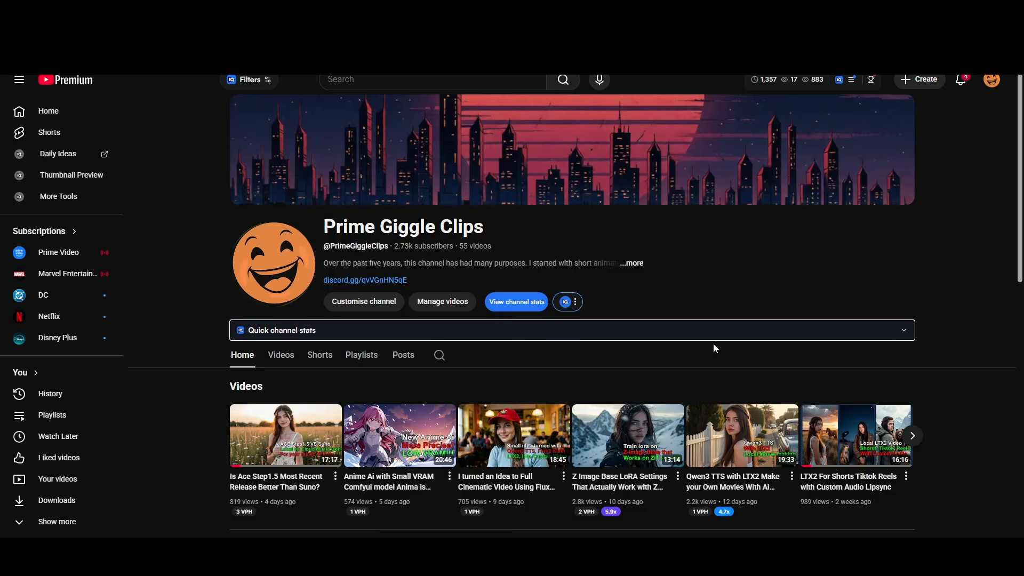
scroll(718, 347, down, 1)
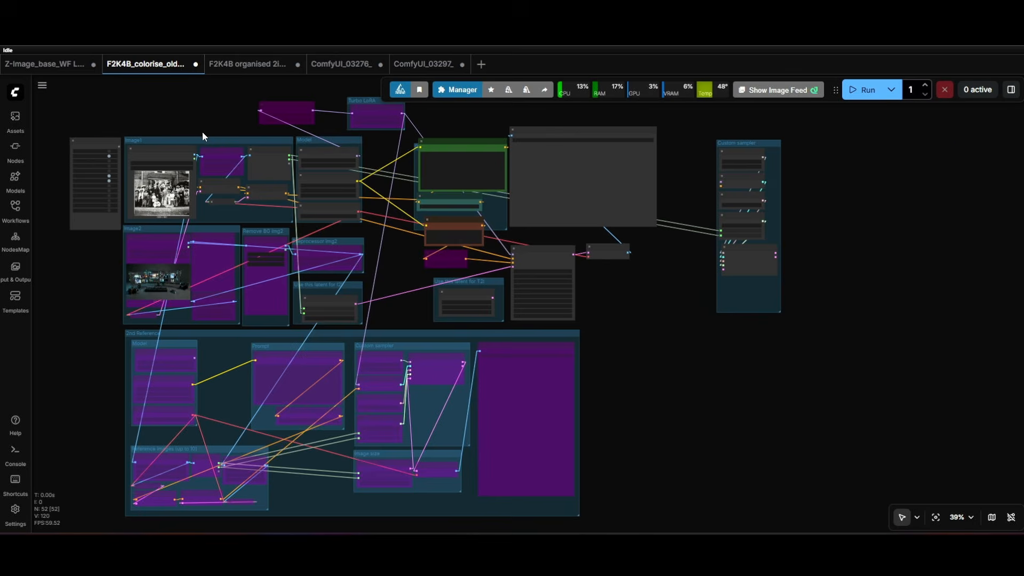
Step: Switch to ComfyUI and examine the Image1 group with the black-and-white photo testimageBW.webp in its Load Image node
scroll(200, 133, up, 5)
drag(198, 132, 334, 159)
scroll(356, 171, up, 2)
scroll(354, 175, up, 1)
scroll(363, 137, up, 3)
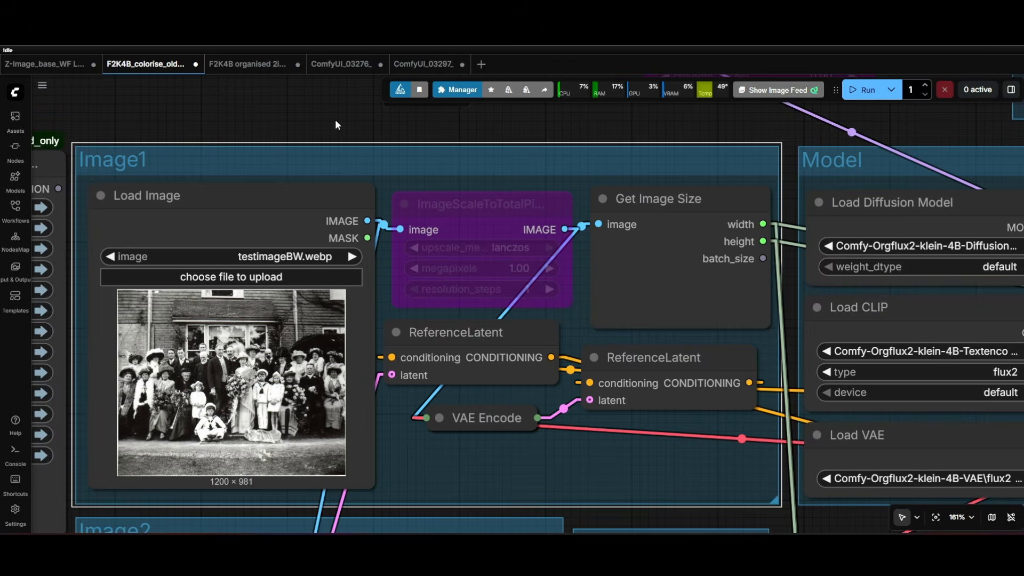
scroll(335, 119, down, 3)
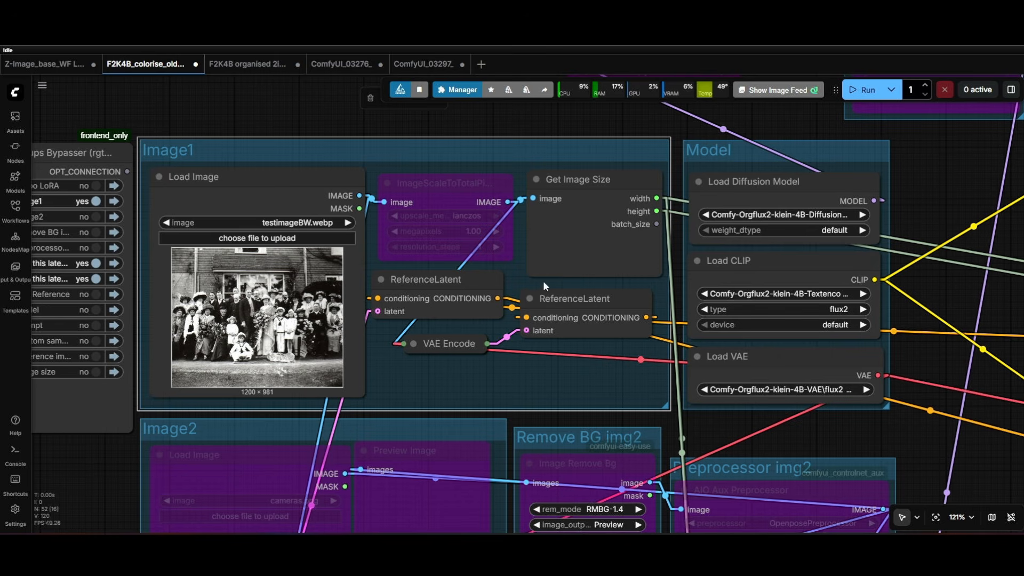
scroll(185, 318, up, 5)
scroll(272, 322, up, 2)
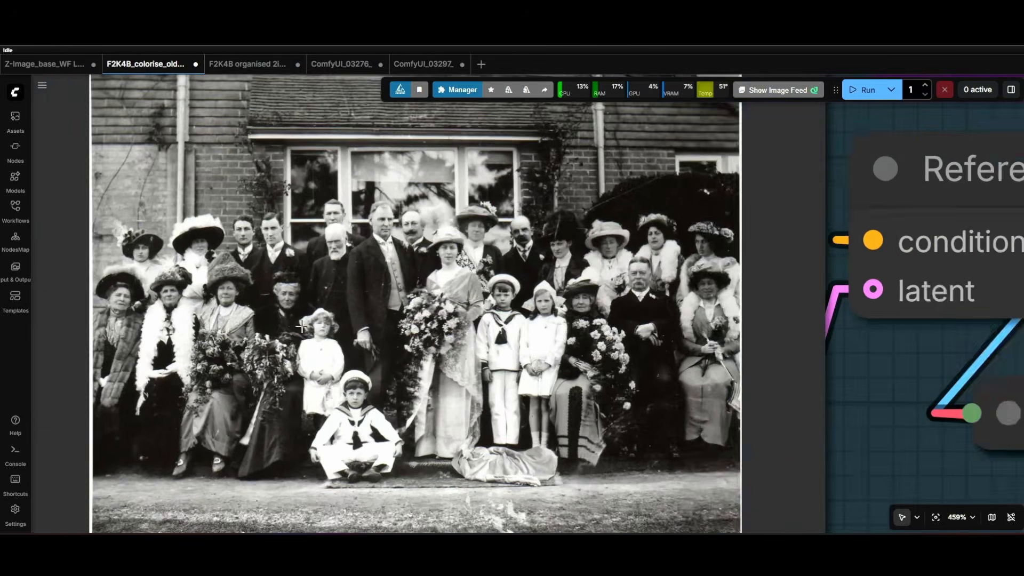
scroll(300, 322, down, 2)
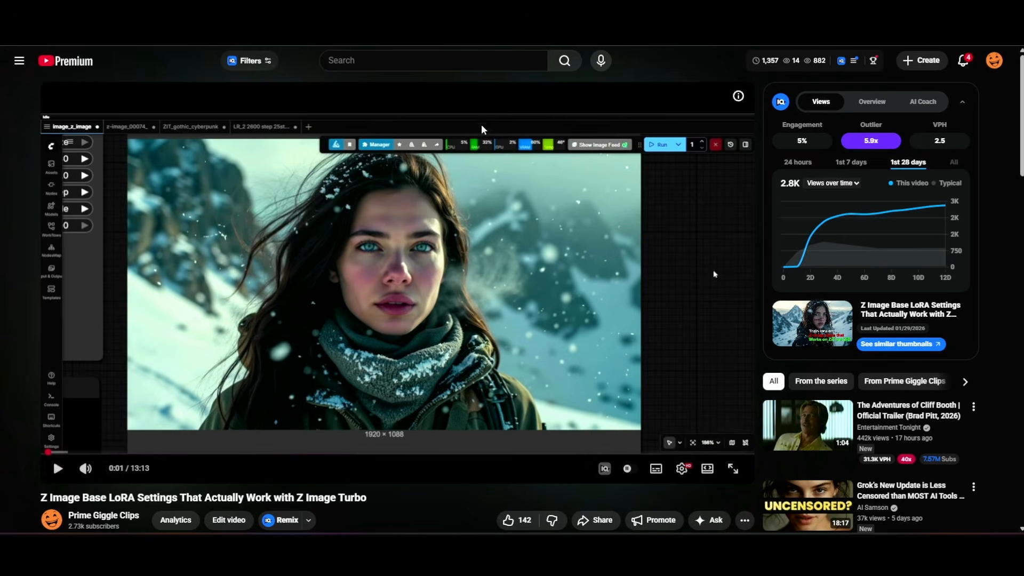
Step: Expand the description of the YouTube video "Z Image Base LoRA Settings That Actually Work with Z Image Turbo" and look through its links
scroll(478, 126, down, 4)
scroll(406, 166, up, 4)
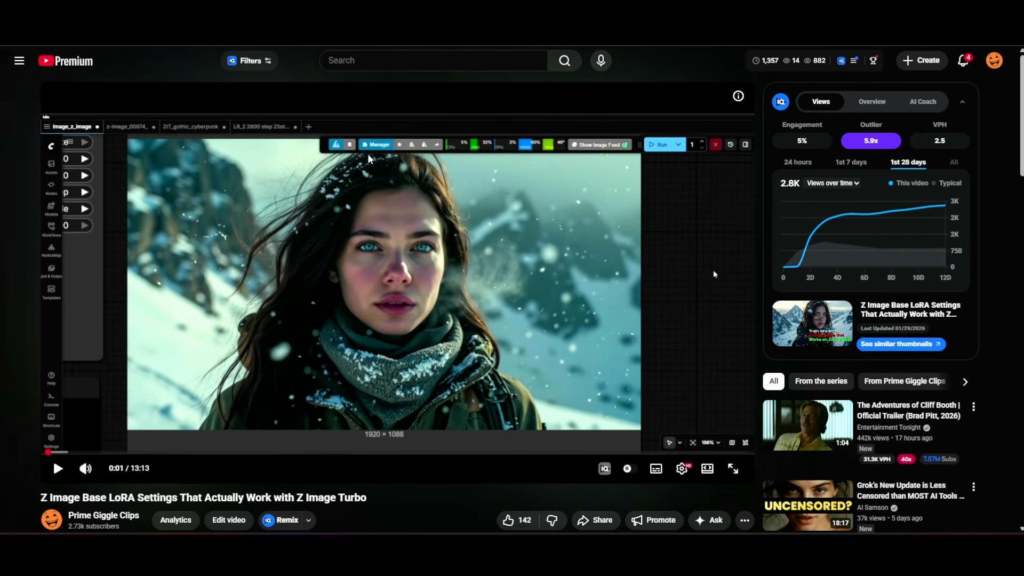
scroll(366, 152, down, 3)
scroll(364, 153, up, 3)
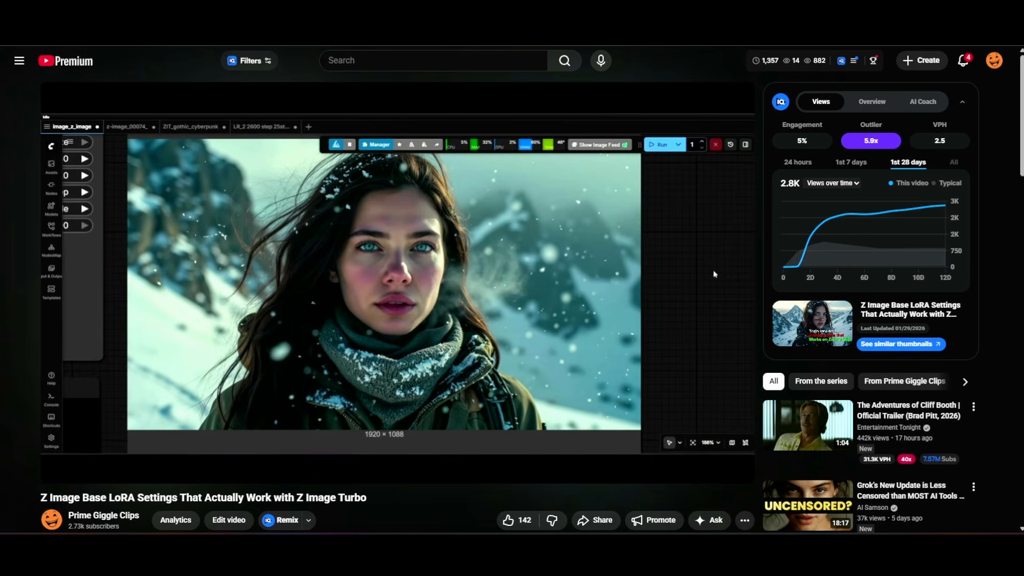
scroll(354, 187, down, 4)
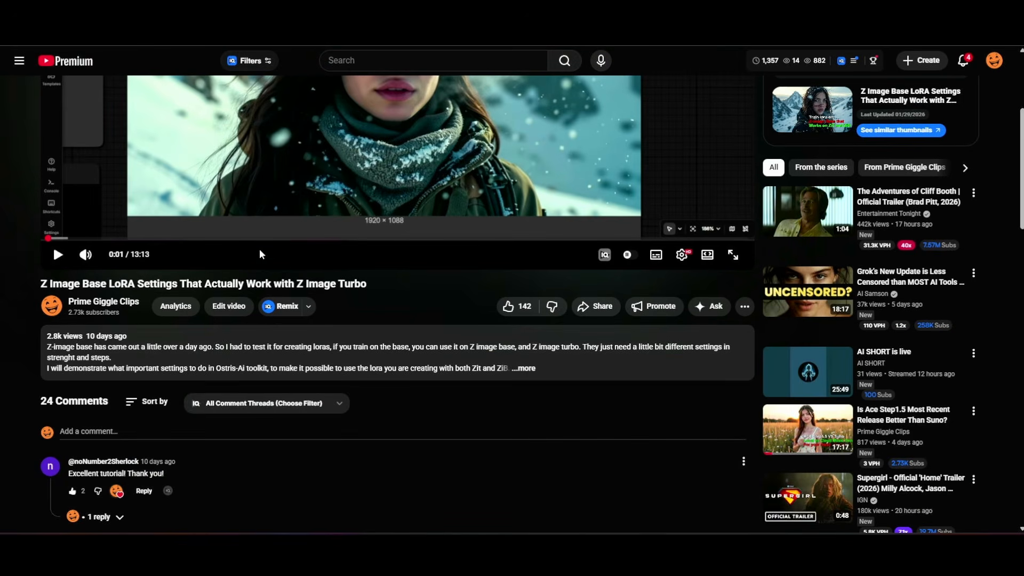
scroll(341, 245, down, 2)
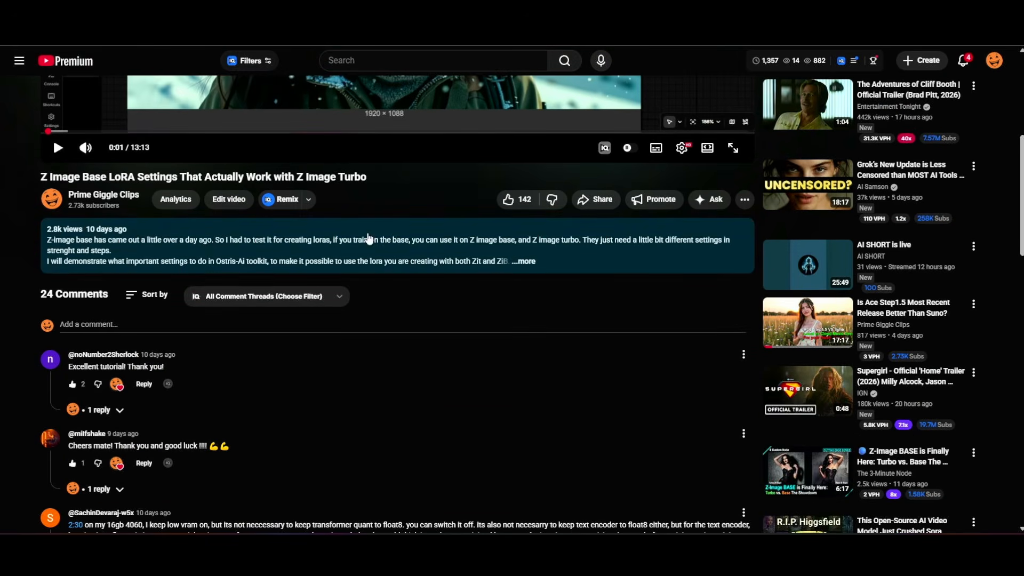
click(523, 262)
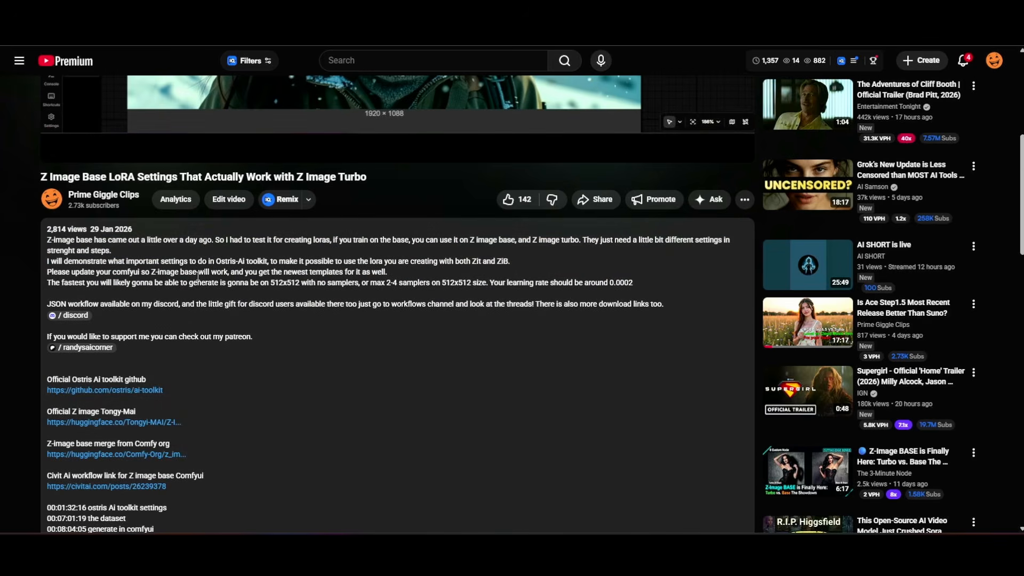
scroll(198, 277, down, 2)
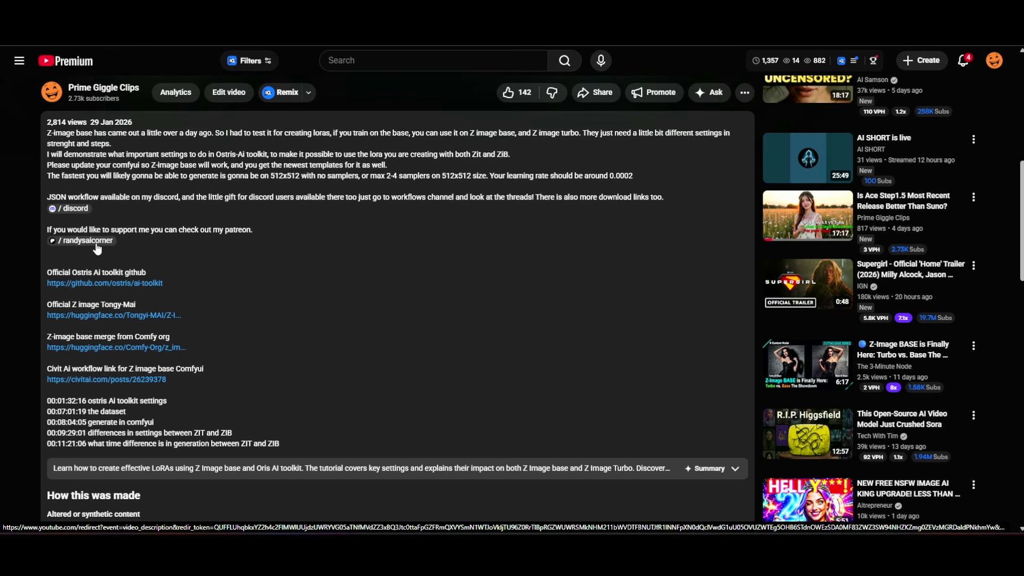
scroll(177, 250, down, 1)
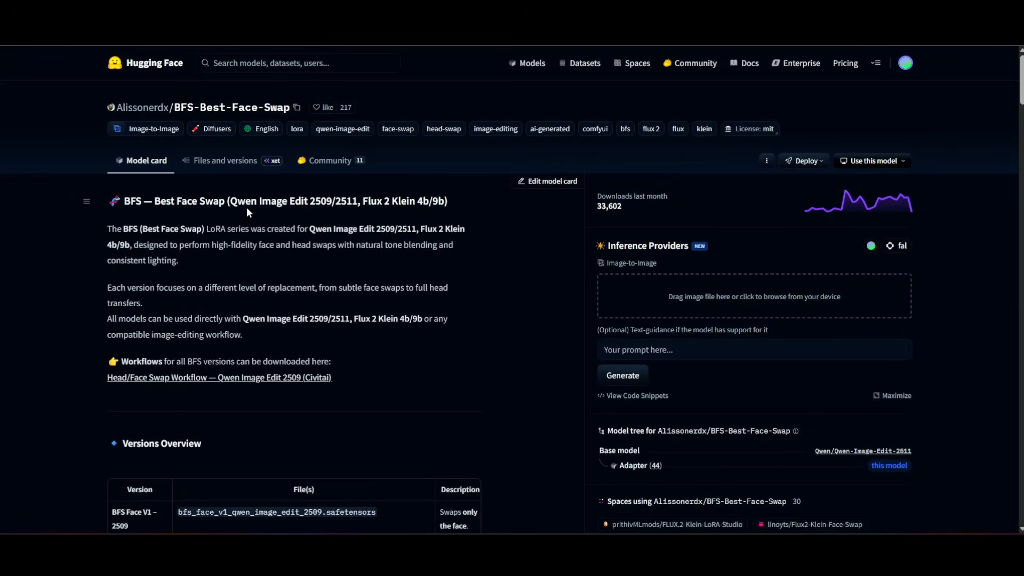
Step: Look through the BFS-Best-Face-Swap model card on Hugging Face, including its workflow link and versions overview
scroll(296, 209, down, 6)
scroll(285, 222, up, 6)
scroll(227, 198, down, 4)
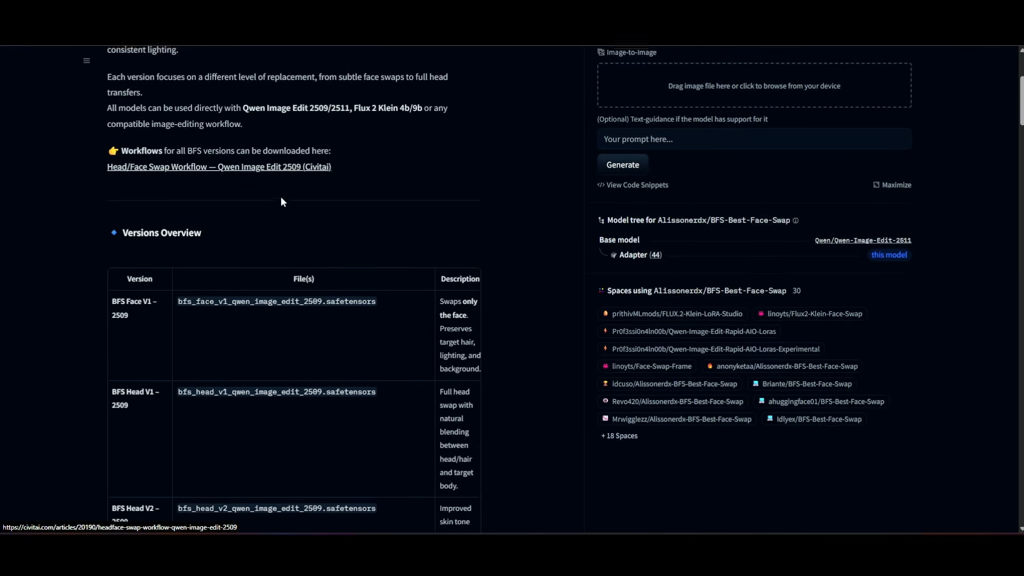
scroll(245, 307, up, 3)
scroll(245, 315, up, 1)
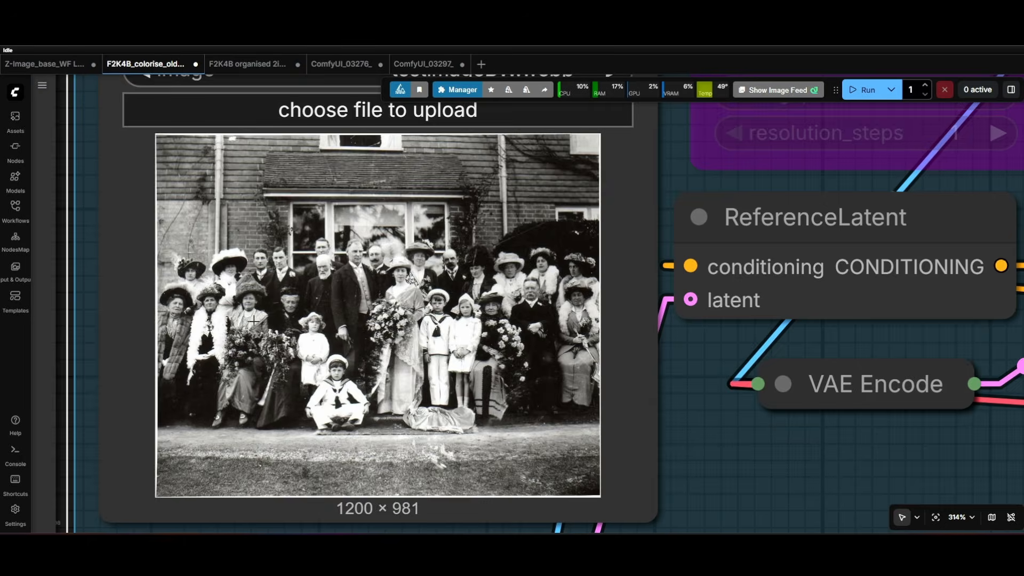
Step: Back in ComfyUI, inspect the people and faces in the loaded group photo up close and view the surrounding Image1 nodes
scroll(254, 321, up, 4)
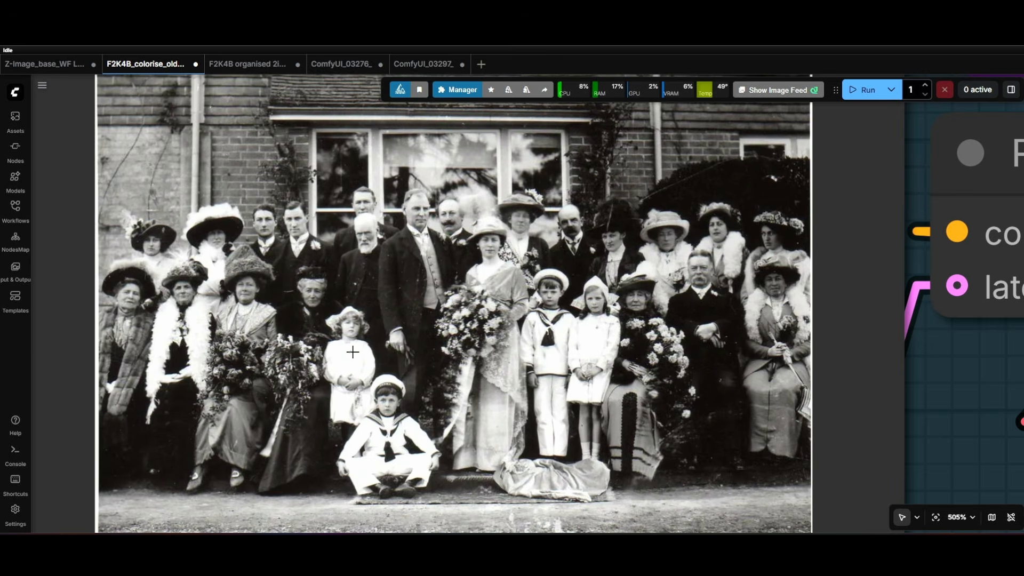
scroll(353, 352, down, 18)
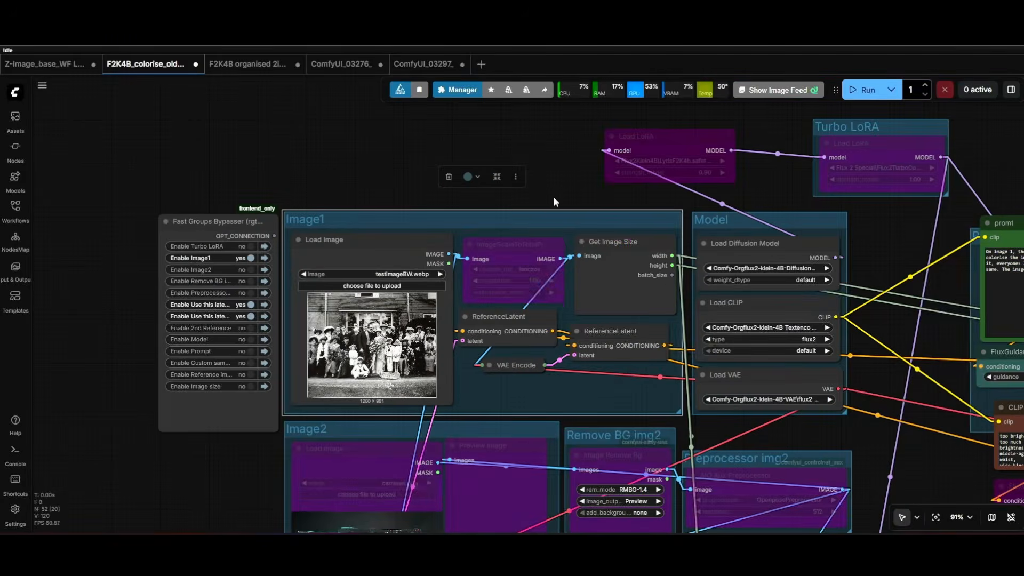
drag(555, 202, 508, 203)
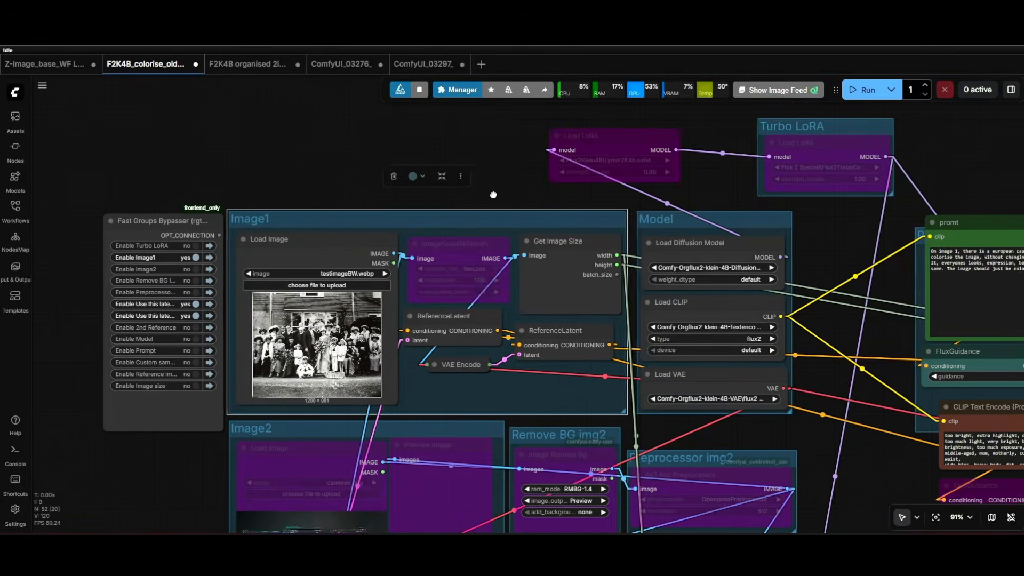
scroll(418, 187, up, 4)
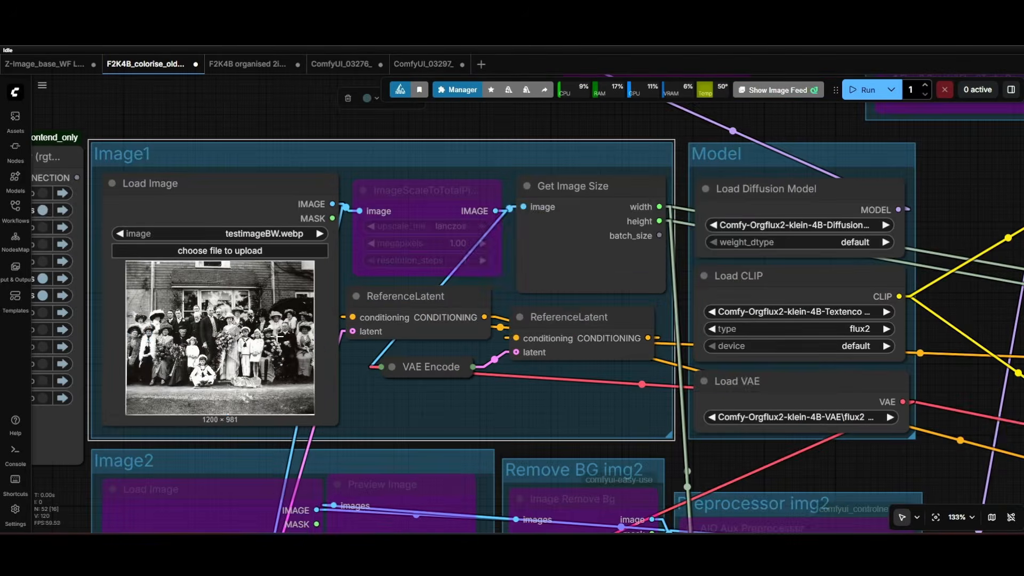
scroll(275, 337, up, 9)
scroll(260, 355, down, 3)
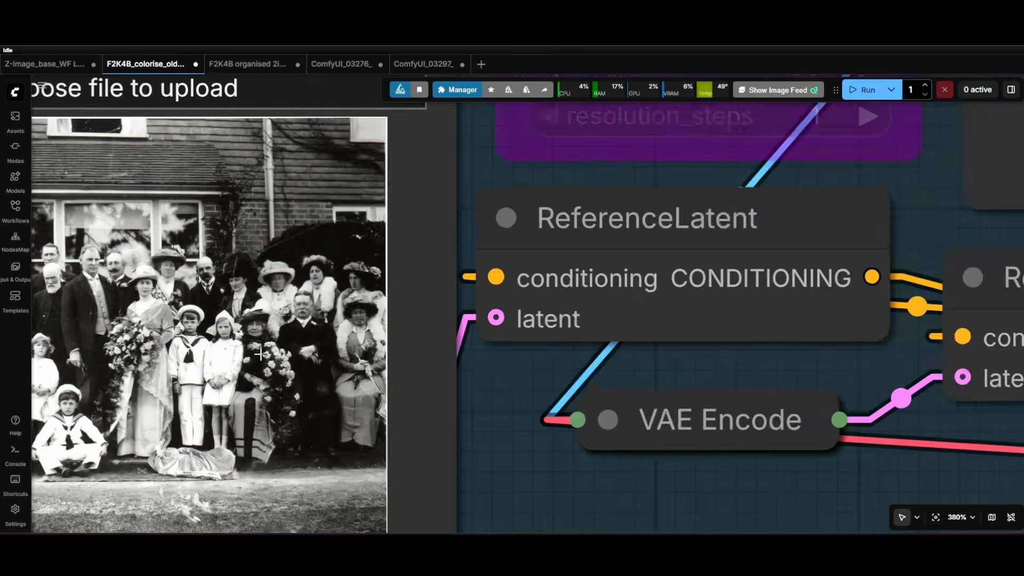
scroll(261, 353, down, 7)
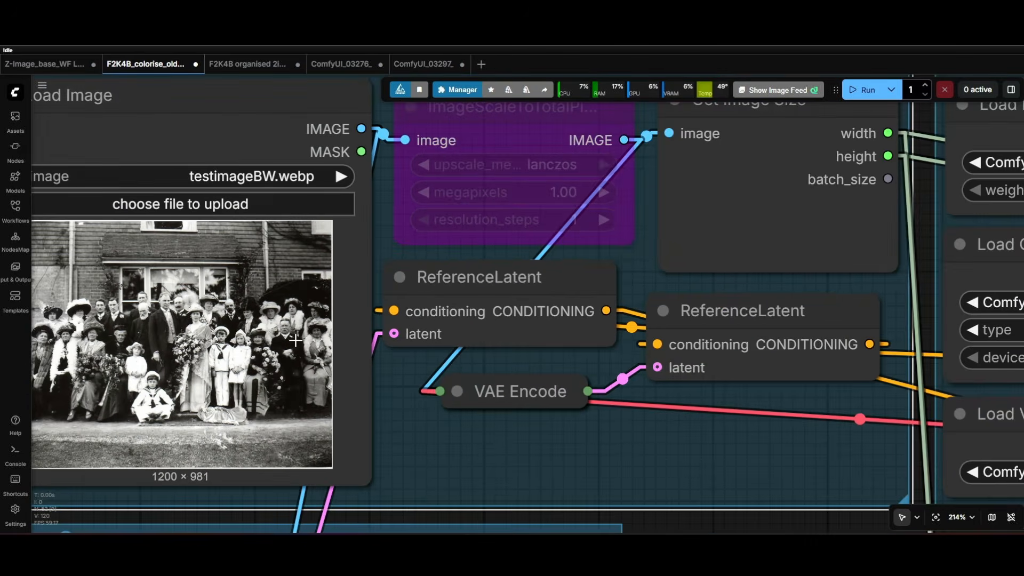
scroll(310, 334, up, 2)
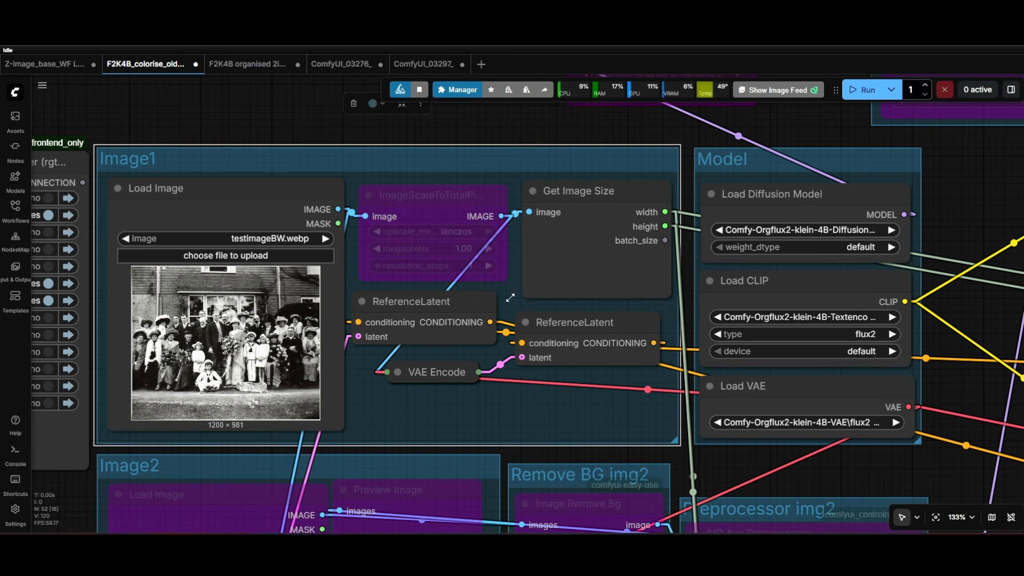
scroll(558, 300, up, 4)
scroll(461, 252, down, 10)
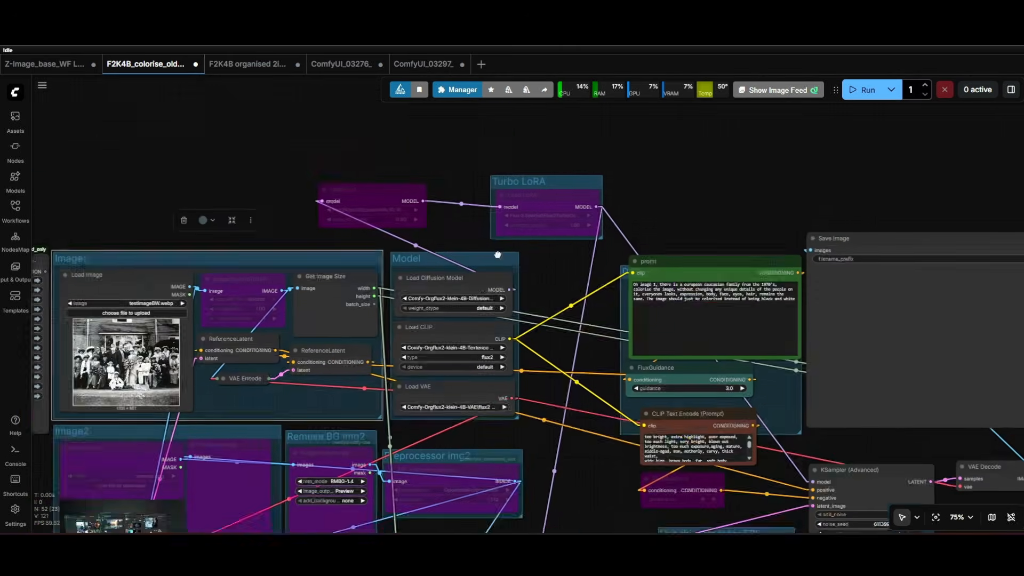
Step: Read the colorisation prompt in the green prompt node and check it against the source photo in the Image1 group
drag(533, 276, 427, 197)
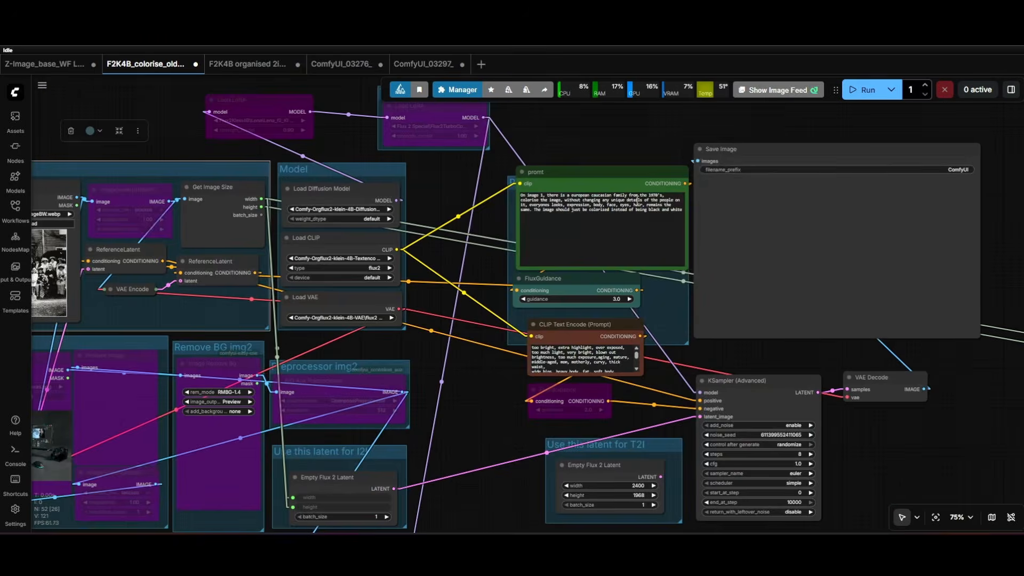
scroll(473, 203, up, 11)
scroll(475, 218, right, 3)
scroll(474, 218, up, 1)
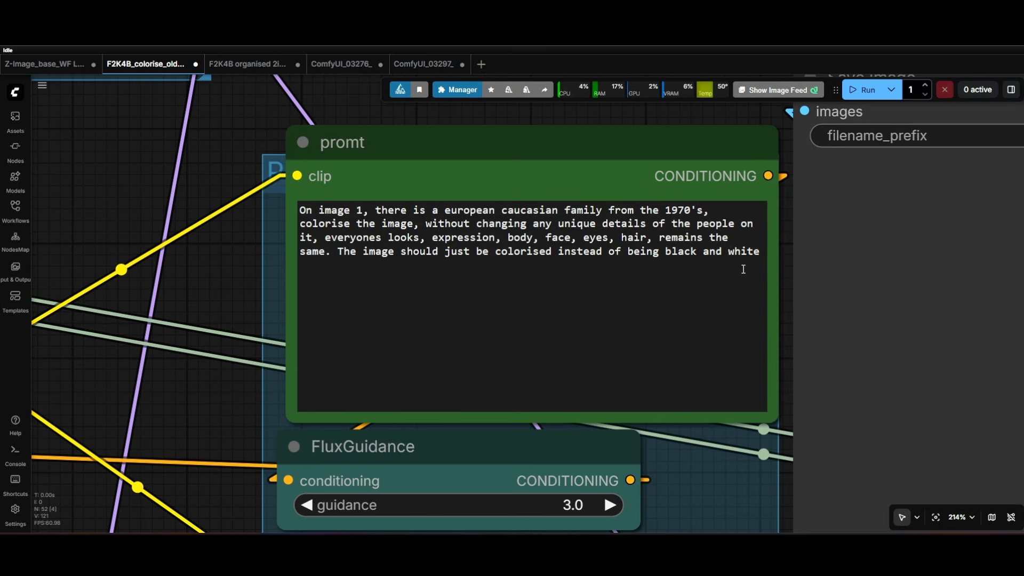
scroll(176, 269, down, 10)
drag(151, 287, 629, 247)
scroll(256, 251, up, 10)
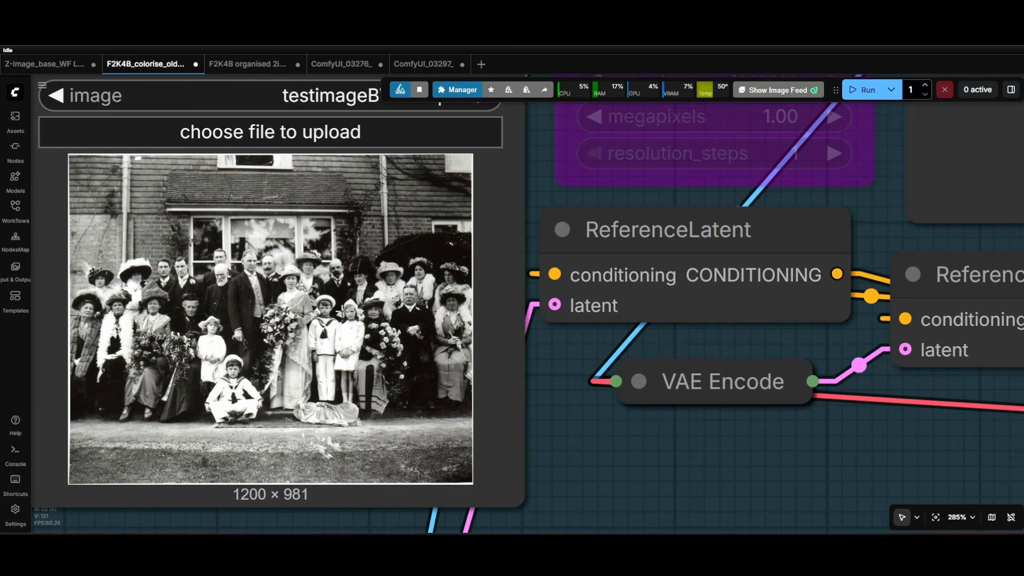
Step: Run the Flux 2 Klein 4B colorisation workflow on the black-and-white group photo loaded in the Image1 group
scroll(63, 275, up, 4)
scroll(420, 276, up, 6)
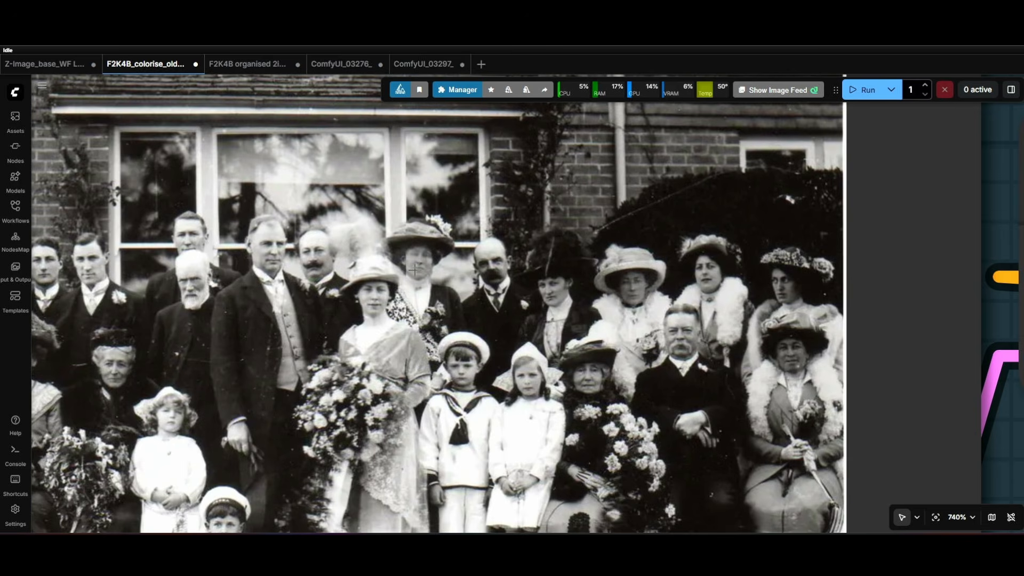
scroll(414, 270, down, 2)
scroll(565, 301, down, 1)
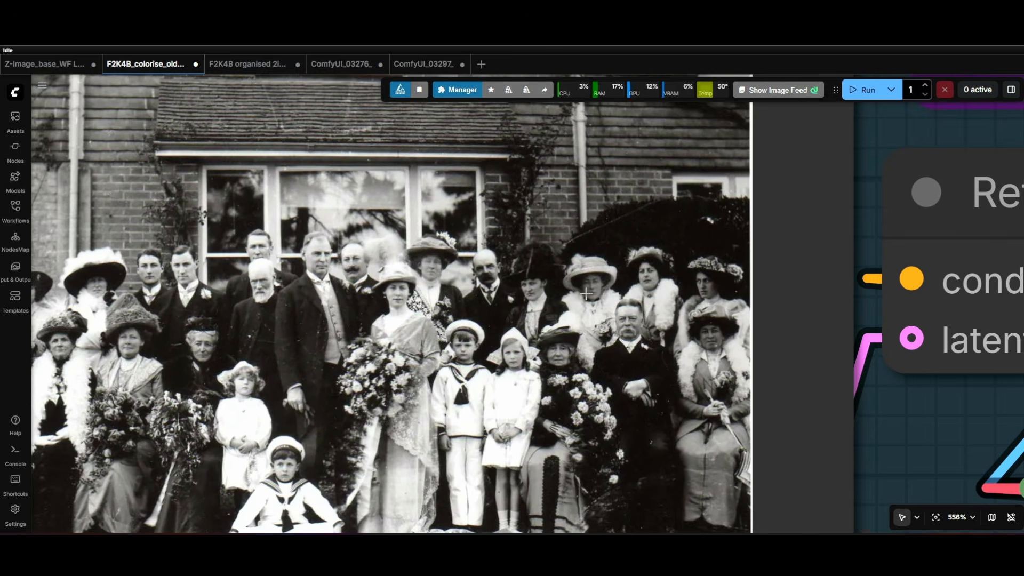
scroll(672, 290, down, 10)
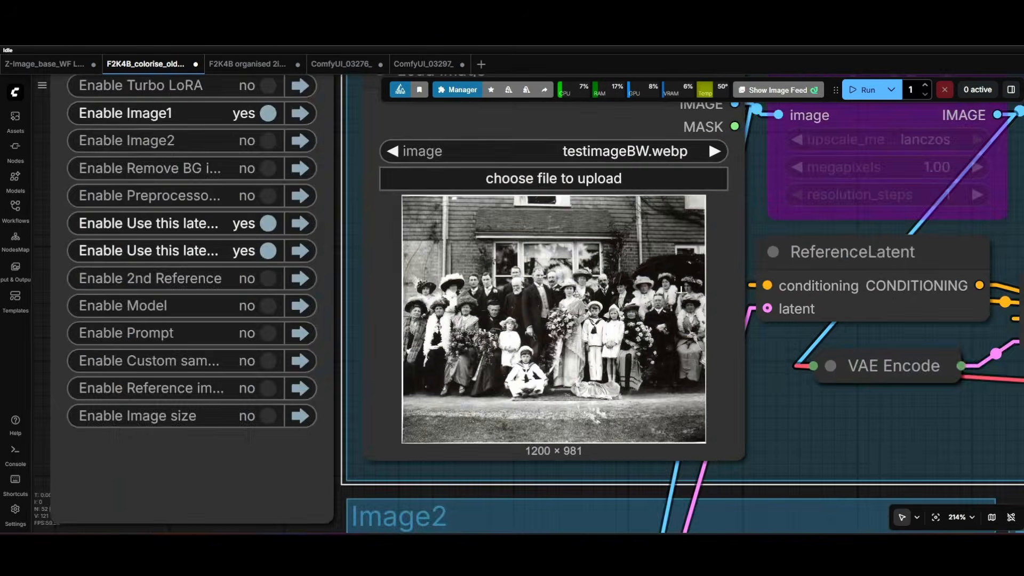
scroll(681, 291, down, 5)
drag(820, 392, 40, 358)
scroll(613, 320, down, 3)
drag(613, 320, 327, 293)
scroll(318, 268, down, 2)
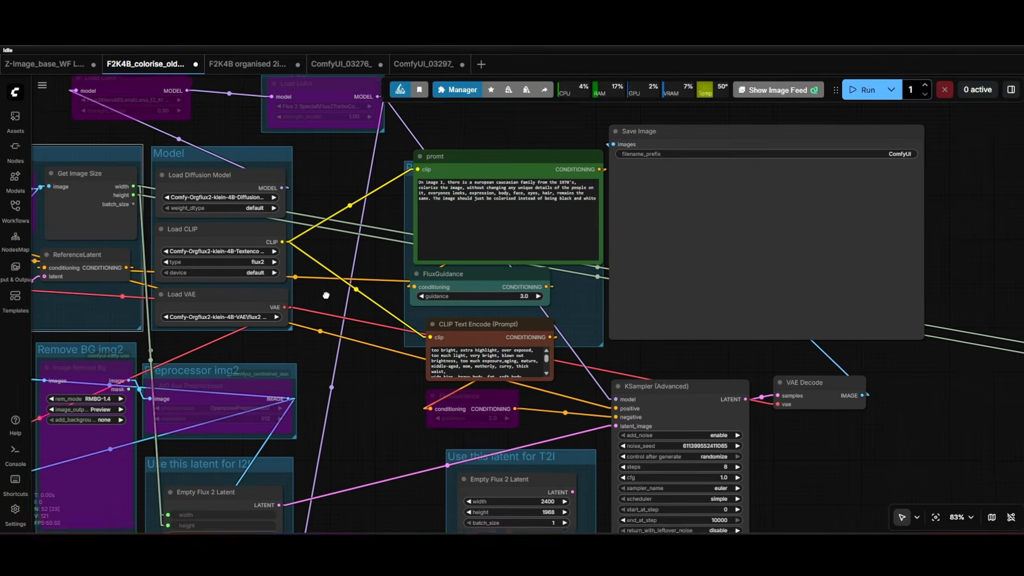
click(865, 90)
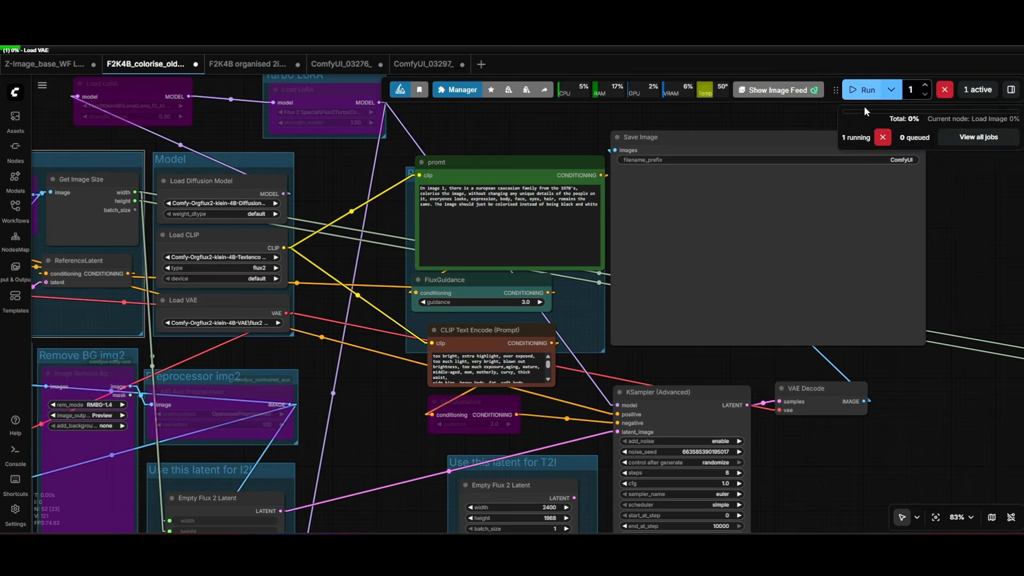
Step: Follow the run's progress through the workflow nodes until the image reaches the Save Image node
scroll(485, 171, down, 5)
drag(508, 137, 610, 139)
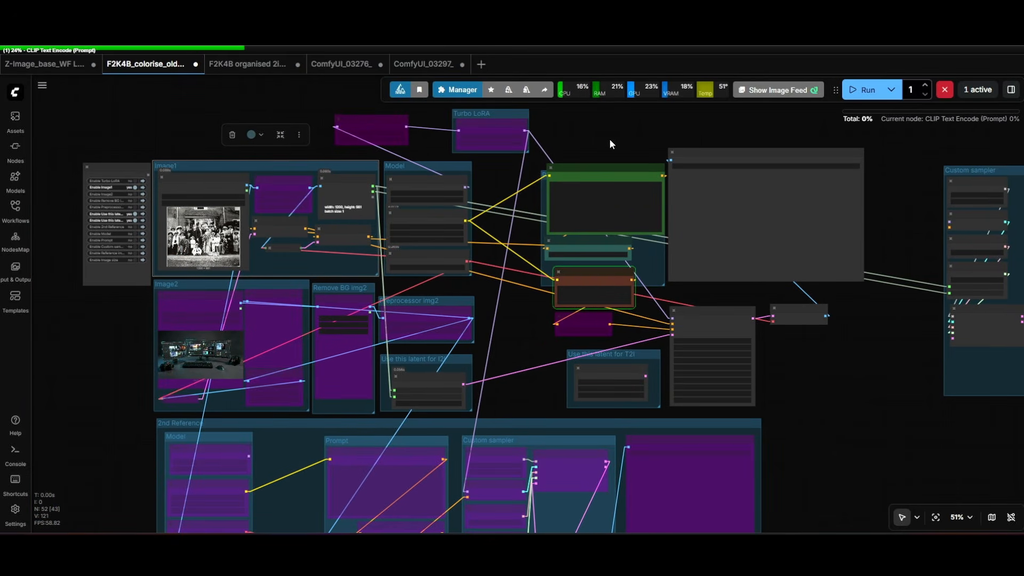
drag(609, 141, 575, 153)
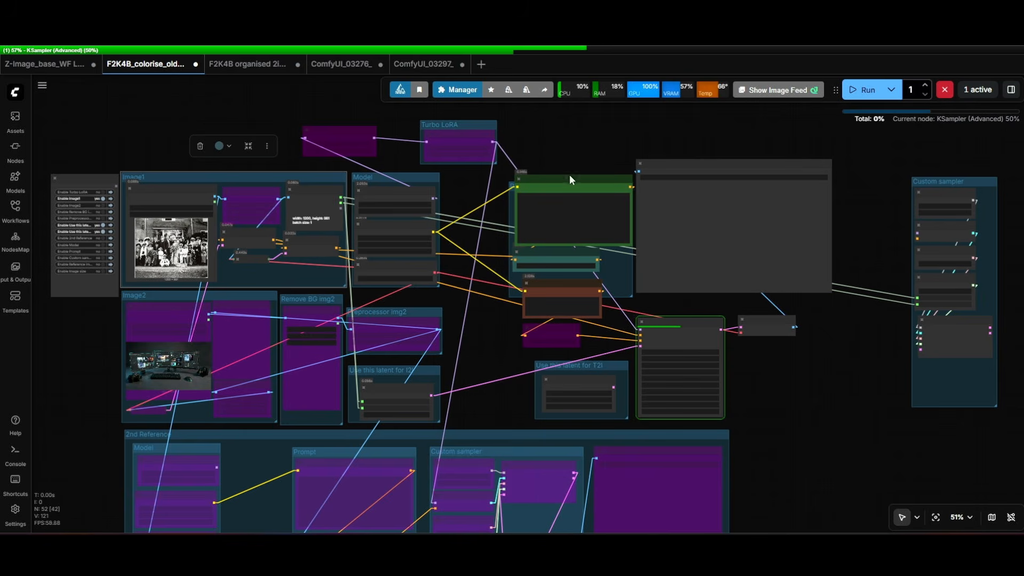
scroll(568, 182, up, 5)
scroll(570, 190, up, 2)
scroll(606, 174, down, 1)
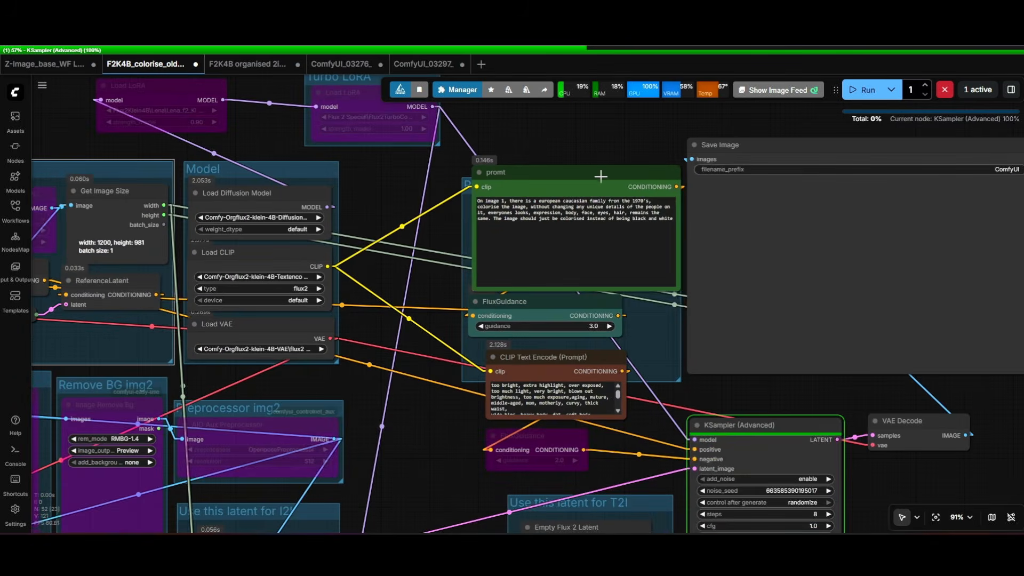
drag(621, 145, 435, 160)
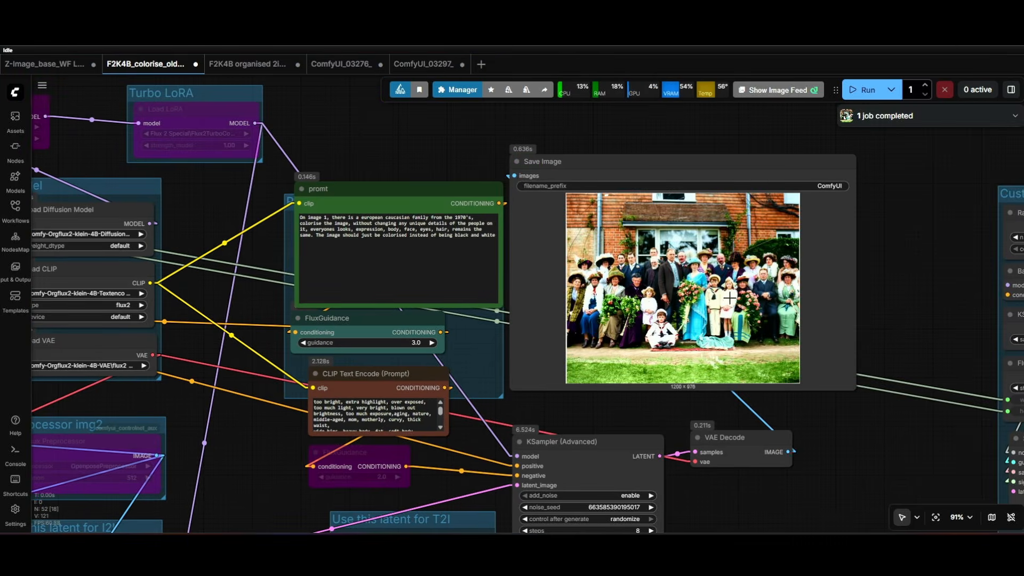
Step: Examine the faces, clothing and background of the colorised group photo in the Save Image node up close
scroll(768, 300, up, 4)
scroll(768, 300, up, 3)
scroll(624, 214, up, 2)
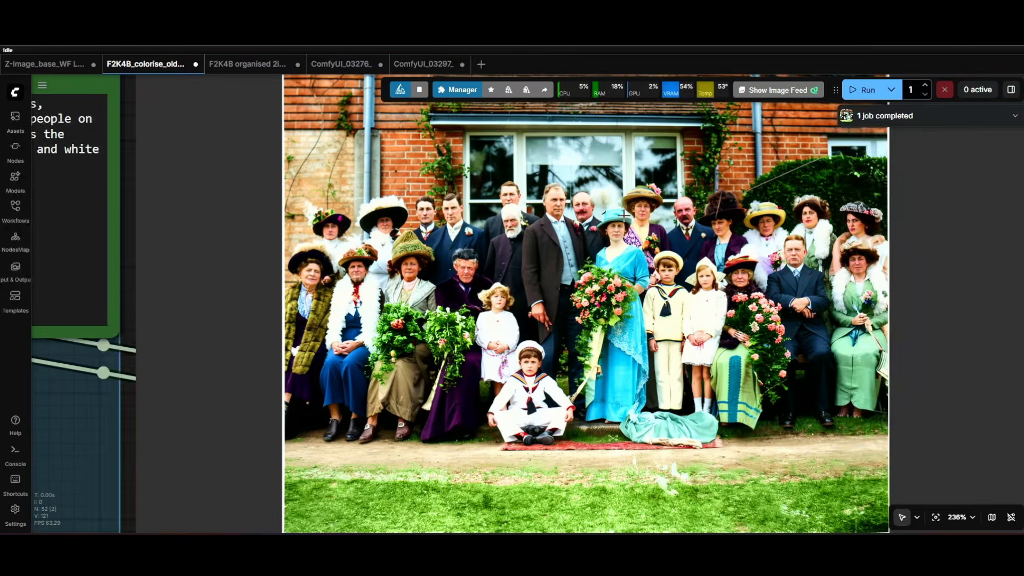
scroll(432, 288, up, 10)
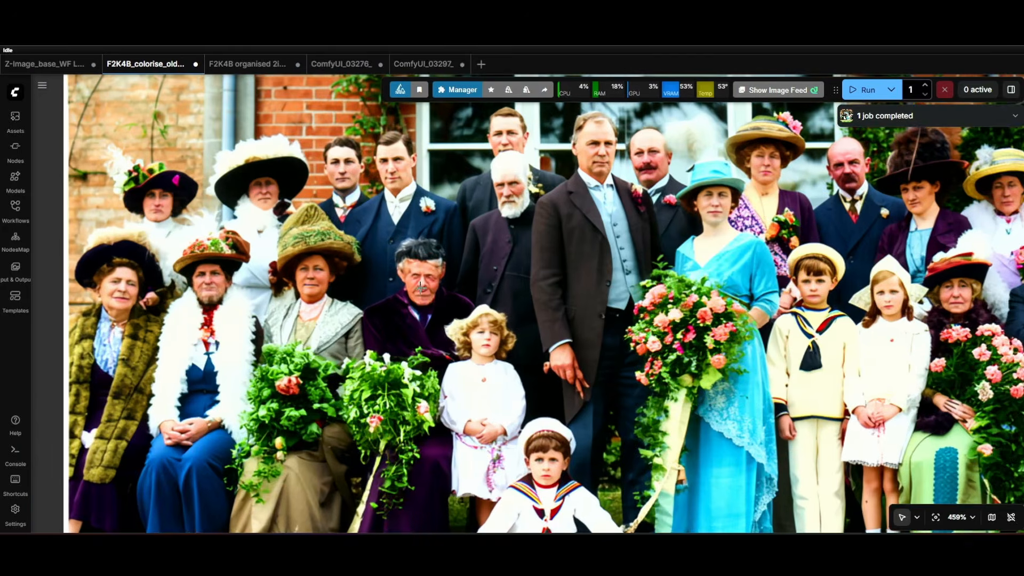
scroll(436, 283, down, 7)
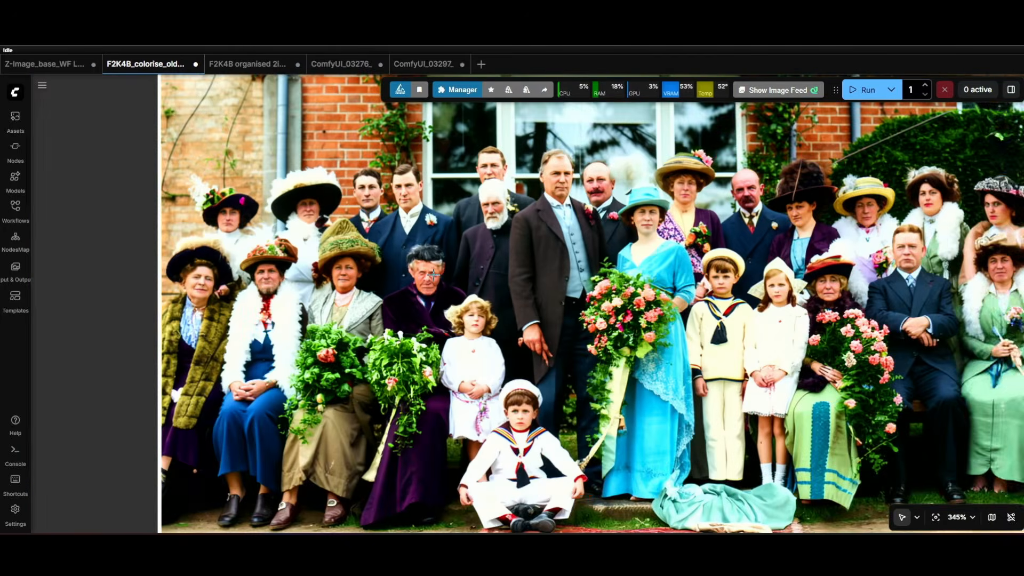
scroll(433, 275, down, 1)
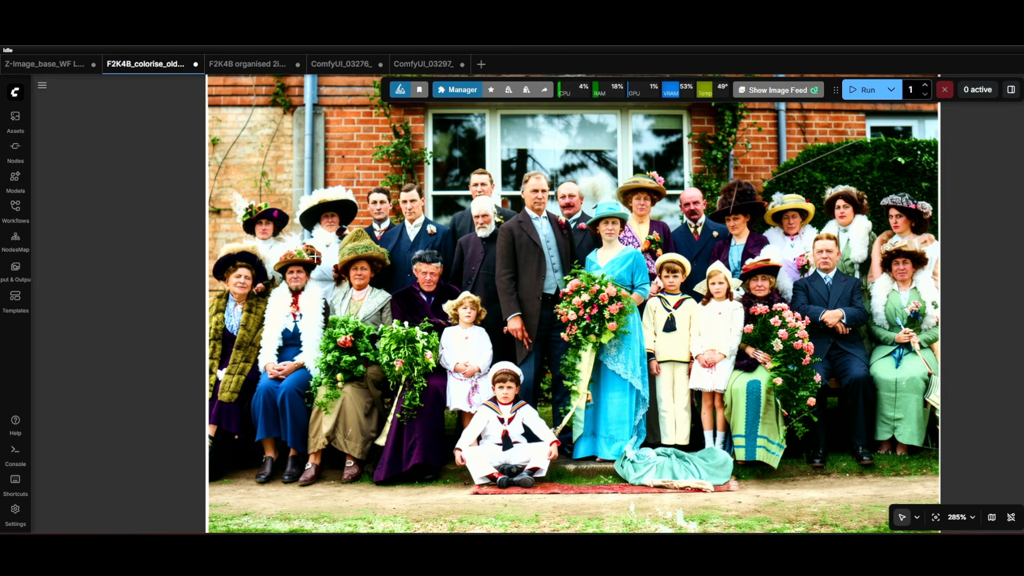
scroll(315, 257, left, 2)
scroll(332, 232, left, 2)
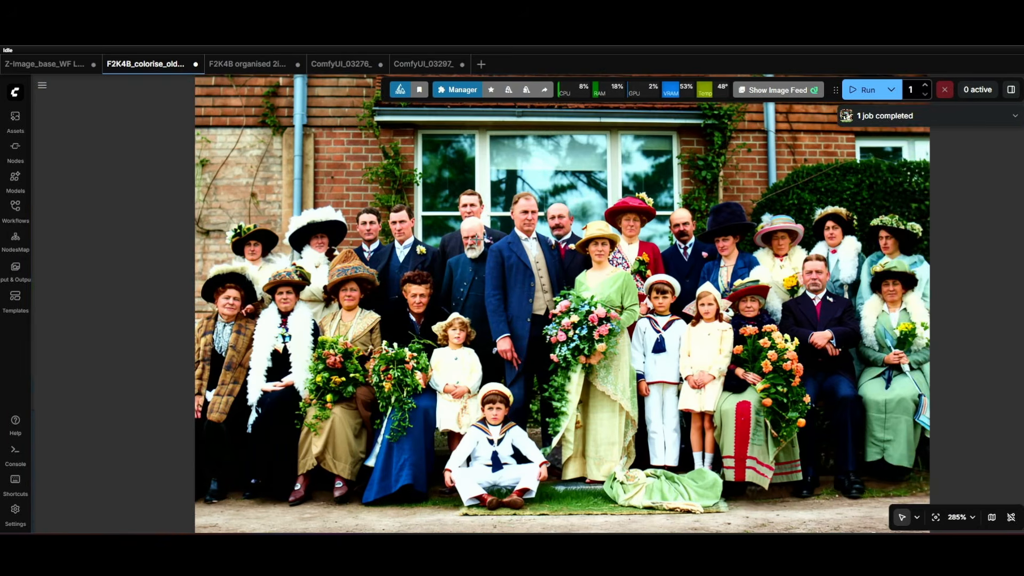
Step: Check the new colorised version of the group photo against the steps setting in the KSampler (Advanced) node
scroll(479, 248, up, 1)
scroll(471, 335, down, 9)
scroll(471, 335, down, 2)
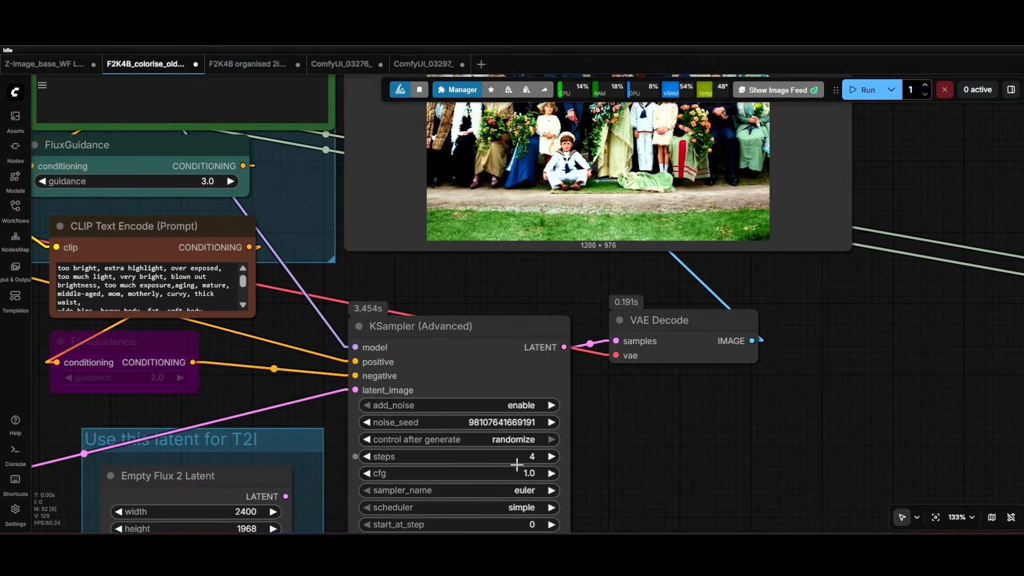
scroll(530, 299, up, 2)
scroll(655, 222, up, 6)
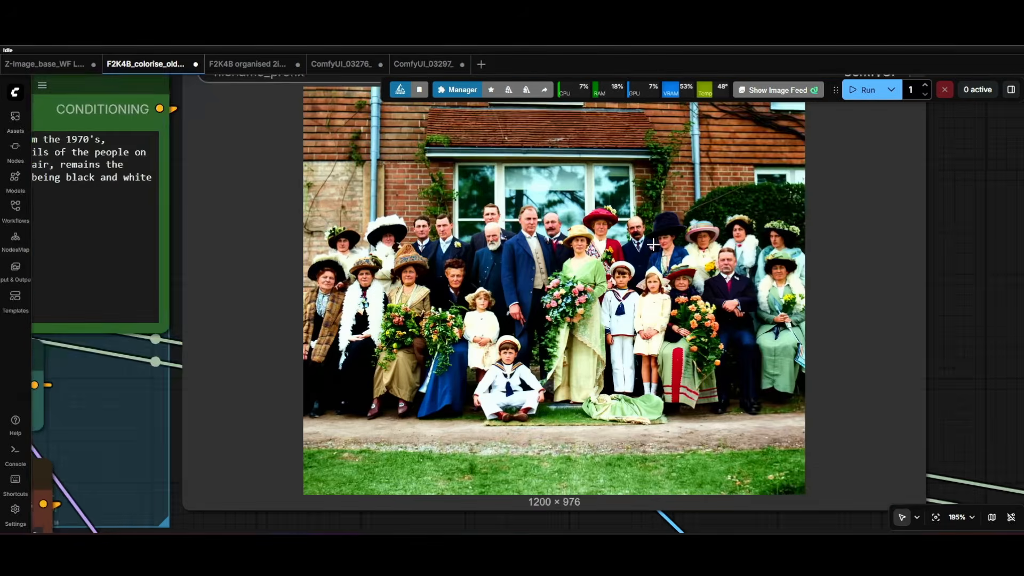
scroll(655, 221, down, 8)
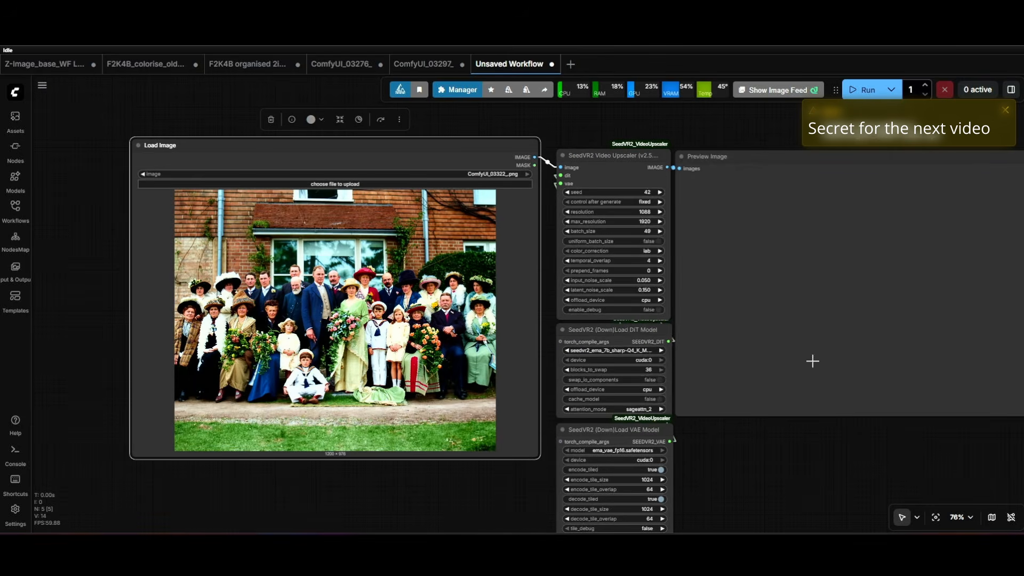
Step: In the SeedVR2 upscaling workflow, review the upscaler's resolution settings, the DiT and VAE model nodes and the loaded photo's dimensions
drag(798, 450, 681, 443)
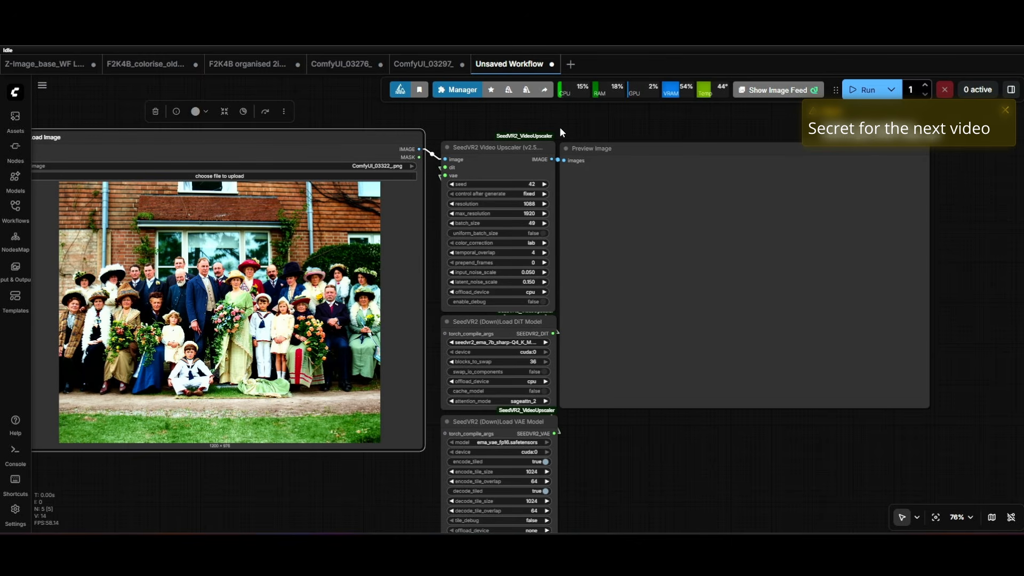
scroll(534, 227, up, 6)
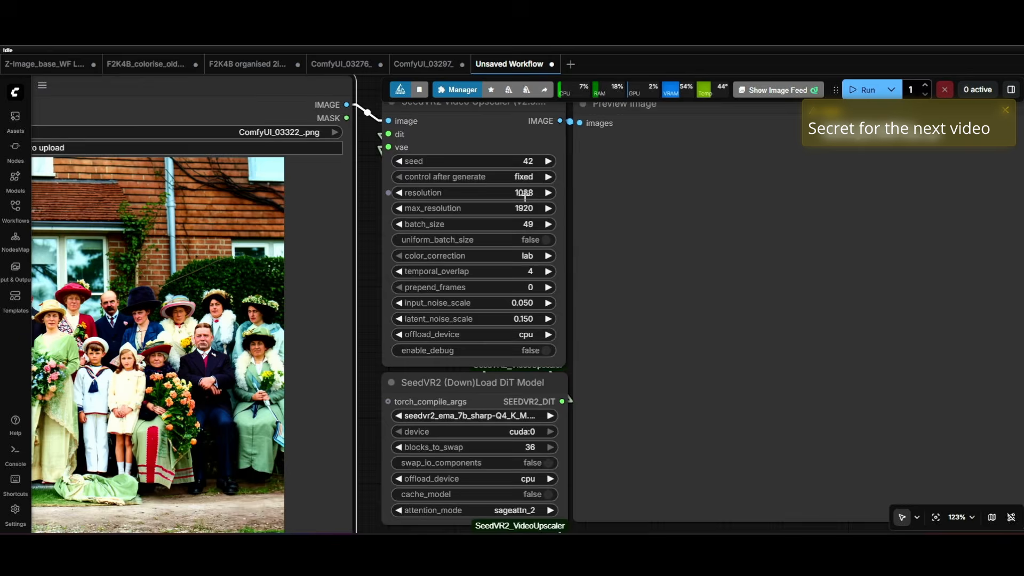
scroll(524, 195, down, 2)
scroll(525, 193, down, 3)
scroll(524, 195, up, 5)
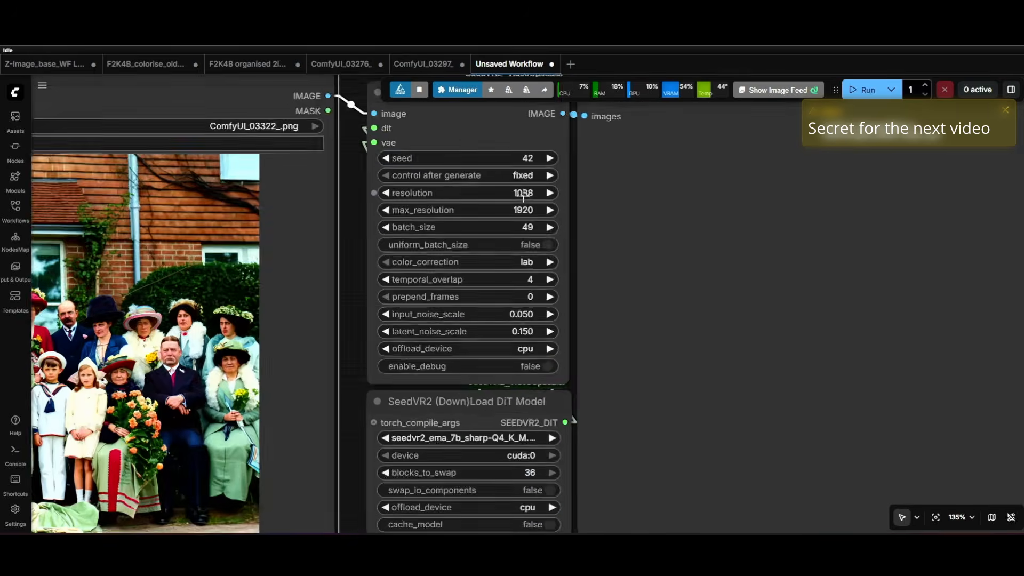
scroll(523, 197, down, 5)
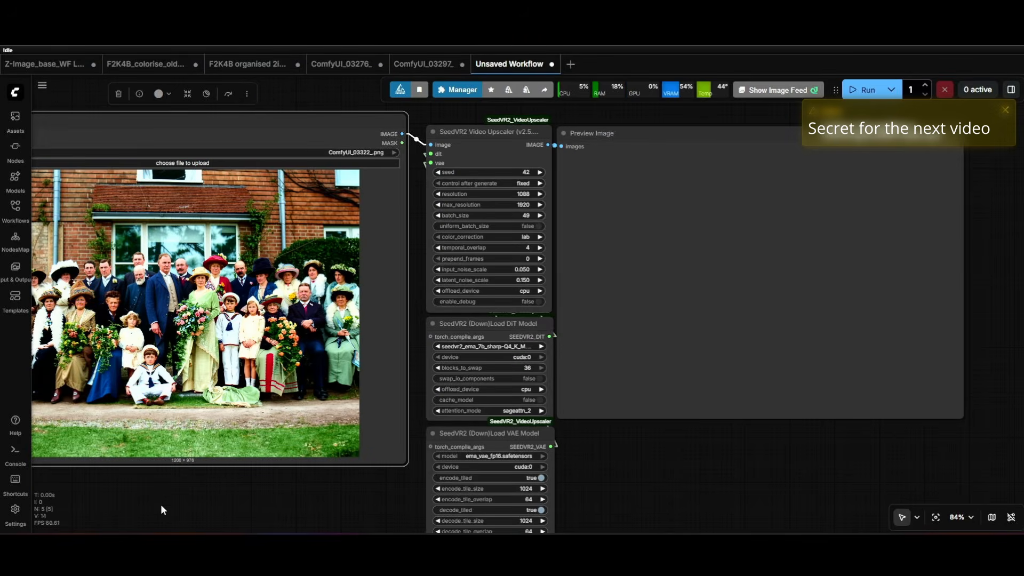
scroll(161, 511, up, 4)
drag(206, 478, 282, 500)
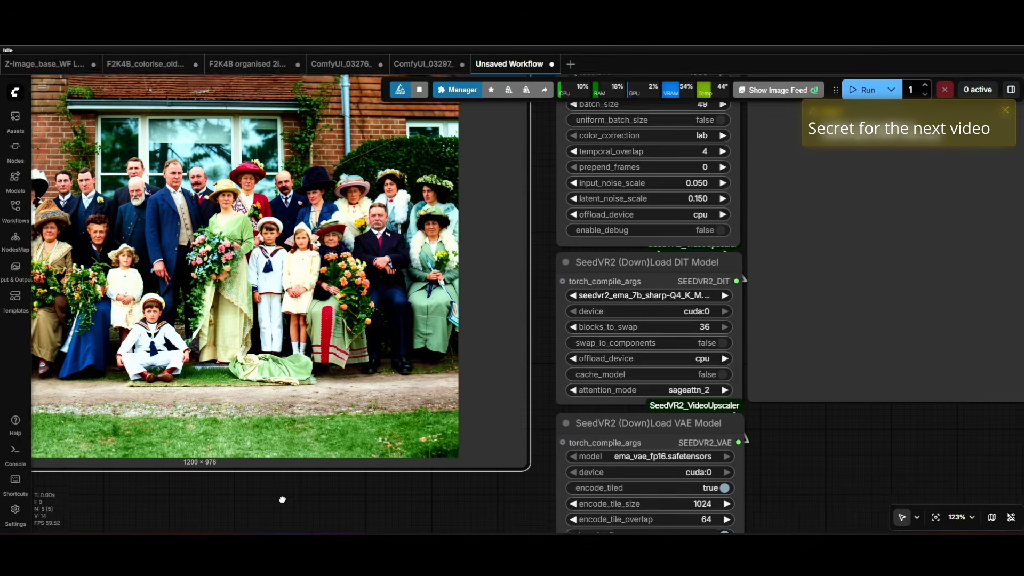
scroll(481, 488, down, 3)
drag(459, 521, 350, 515)
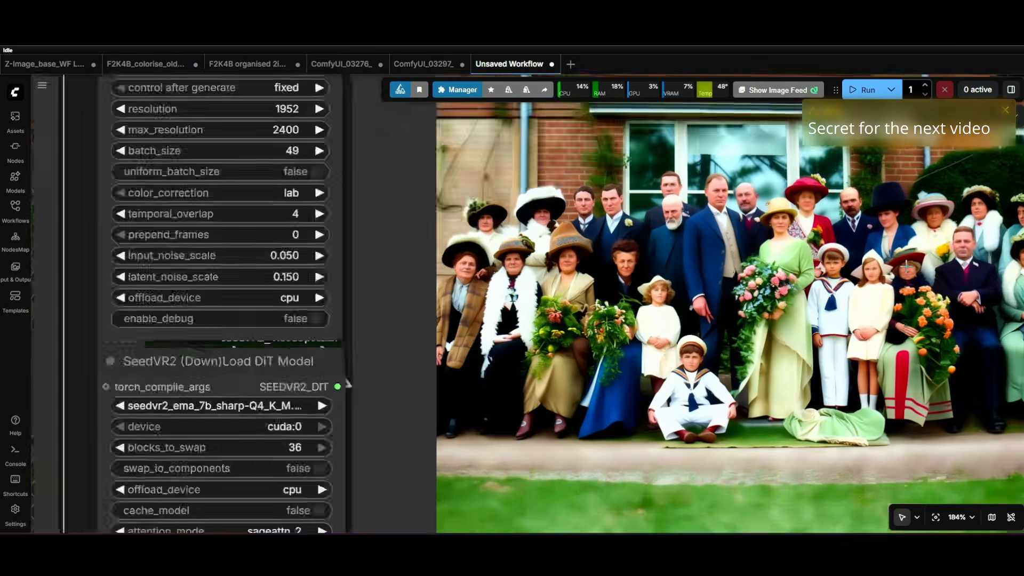
Step: Inspect the upscaled group photo in the Preview Image node for facial and textural detail
scroll(786, 248, up, 3)
scroll(402, 246, down, 3)
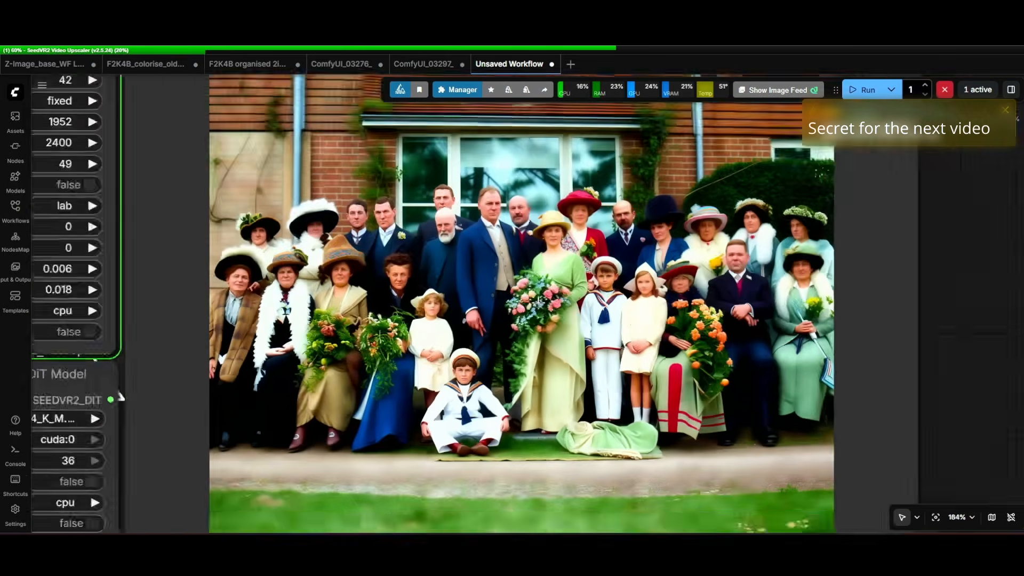
scroll(363, 307, up, 3)
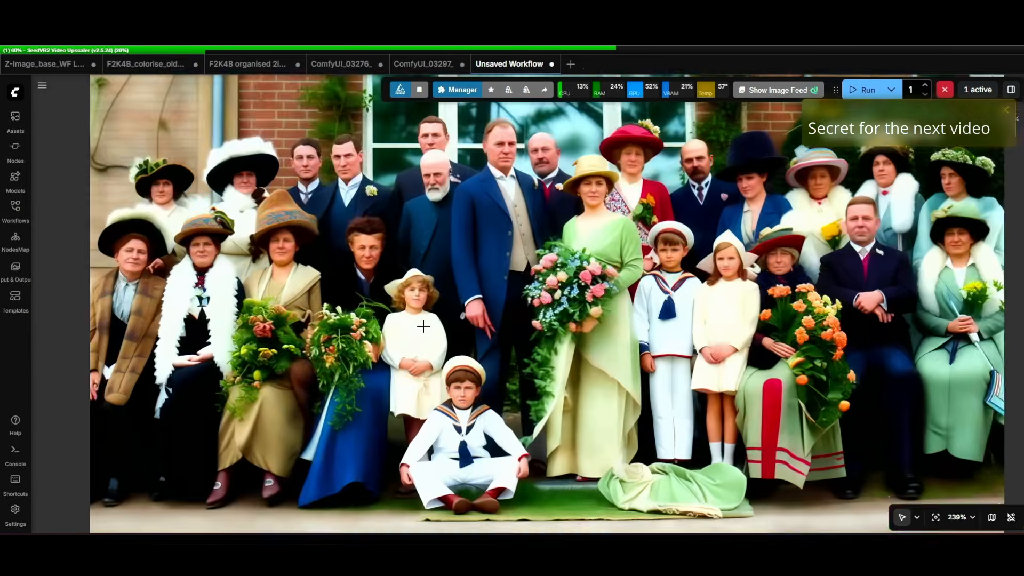
scroll(459, 313, down, 2)
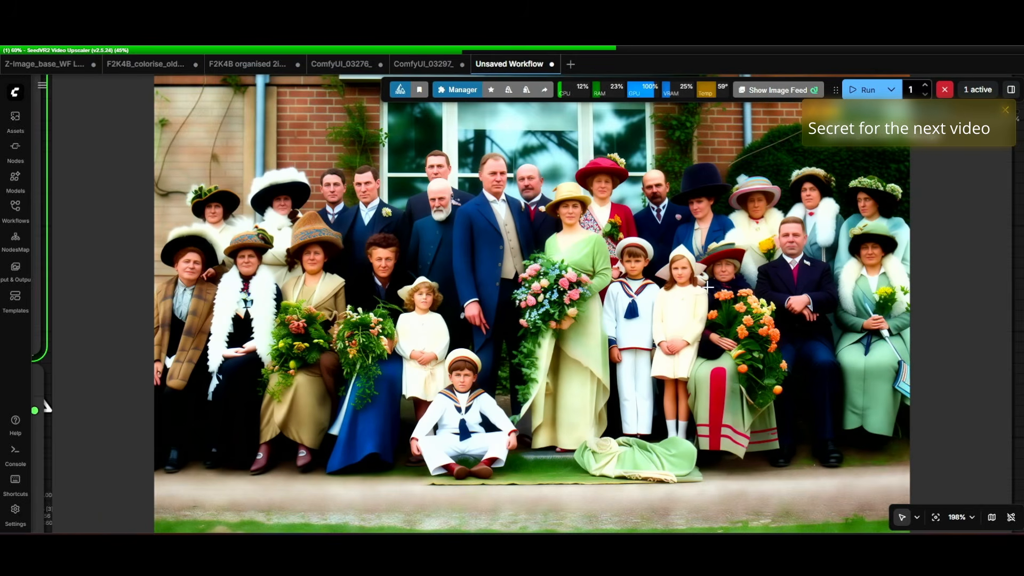
scroll(702, 267, up, 4)
scroll(515, 240, down, 3)
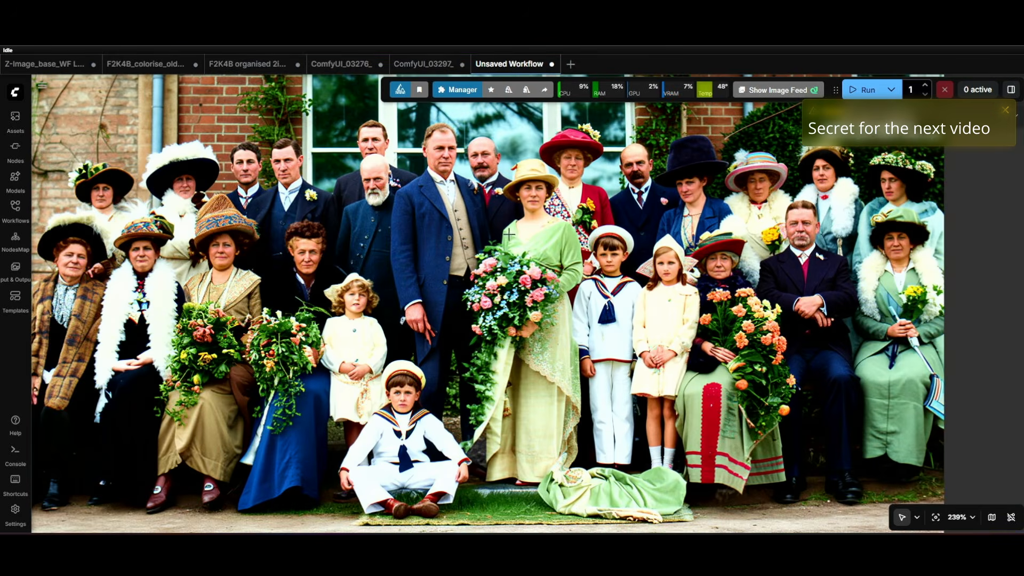
Step: Inspect the faces in the next upscaled version and check the input and latent noise scale settings of the SeedVR2 upscaler
scroll(336, 251, up, 5)
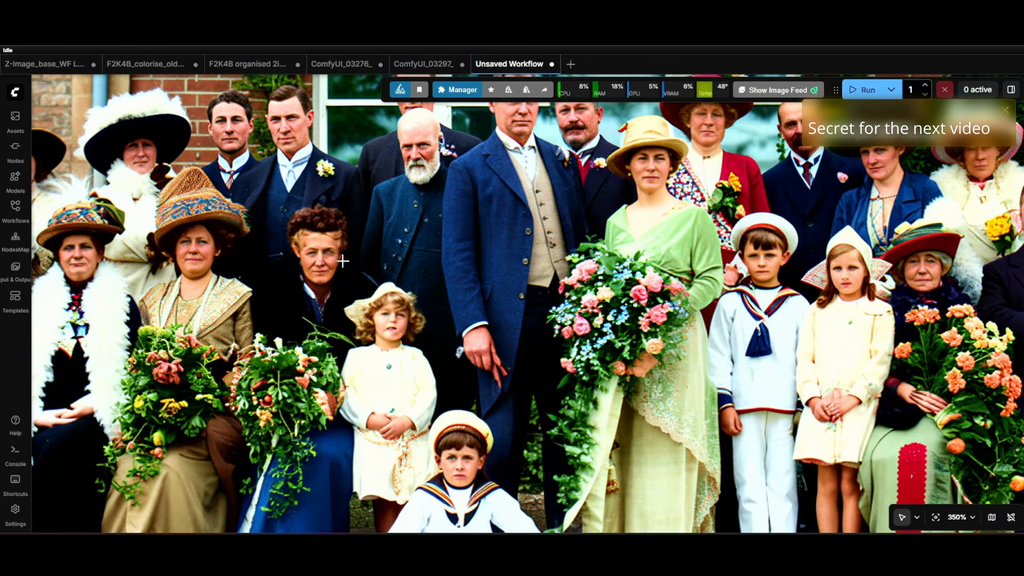
scroll(343, 261, down, 4)
scroll(707, 268, down, 4)
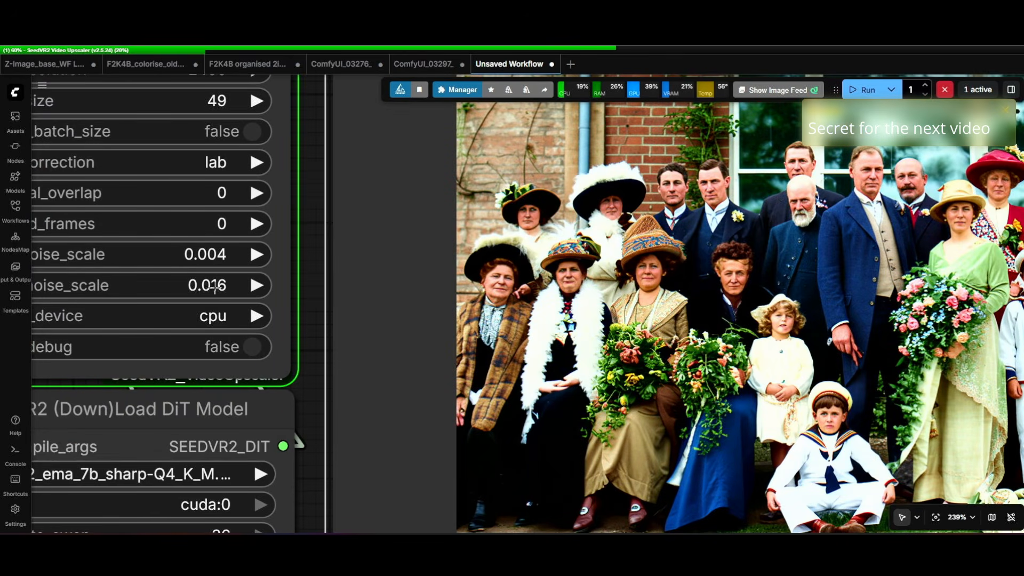
drag(308, 312, 265, 284)
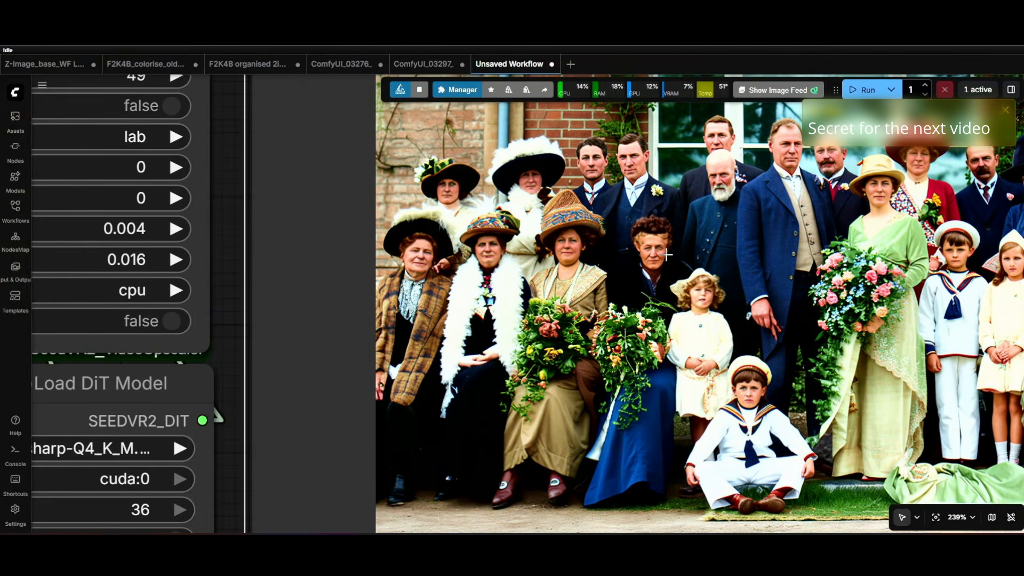
Step: Examine the seated woman and the young girl up close in the upscale made with 0.004 input and 0.016 latent noise
scroll(693, 258, down, 4)
scroll(421, 214, up, 8)
scroll(425, 214, up, 5)
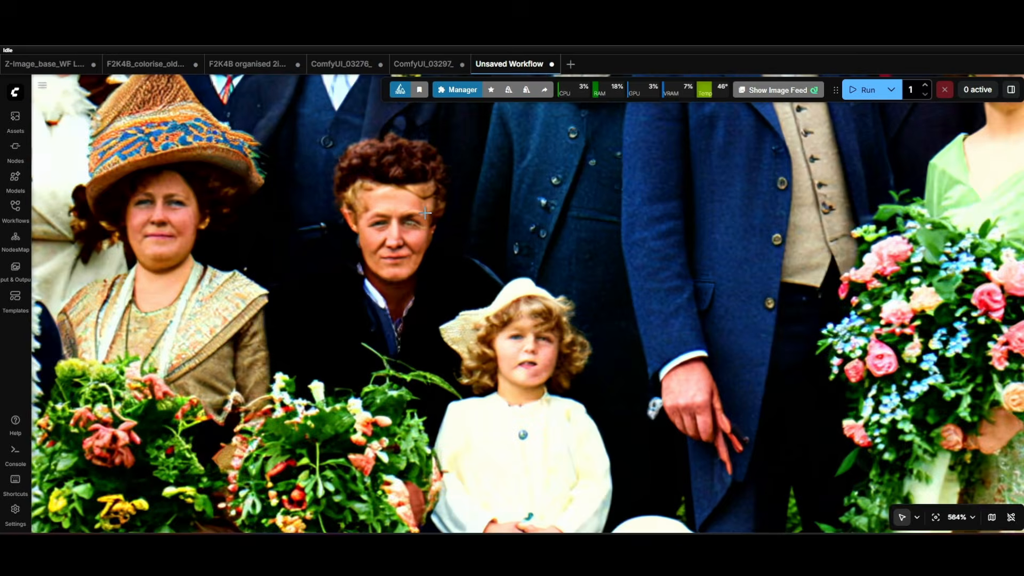
scroll(425, 214, up, 2)
scroll(446, 213, down, 4)
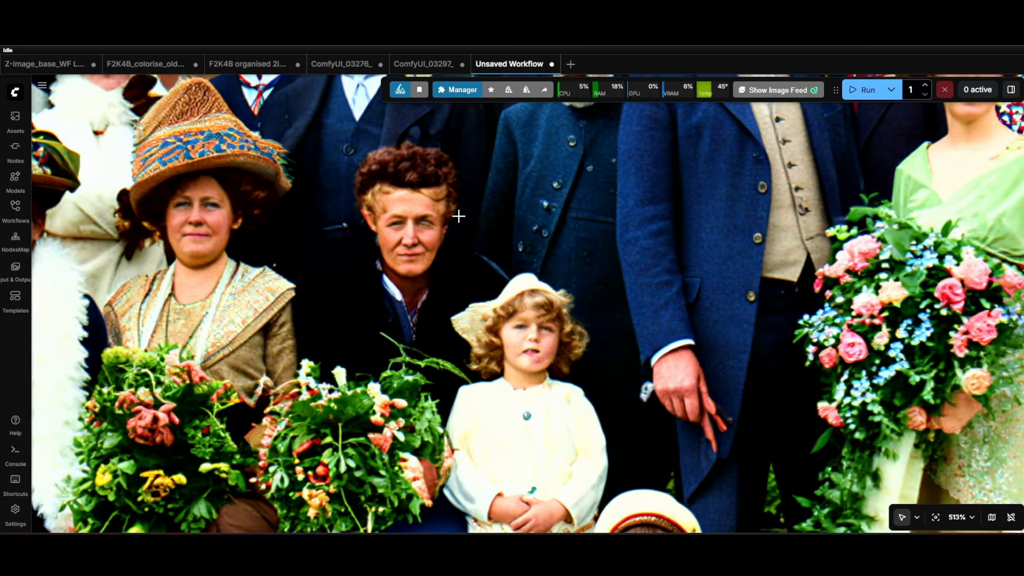
scroll(459, 216, down, 11)
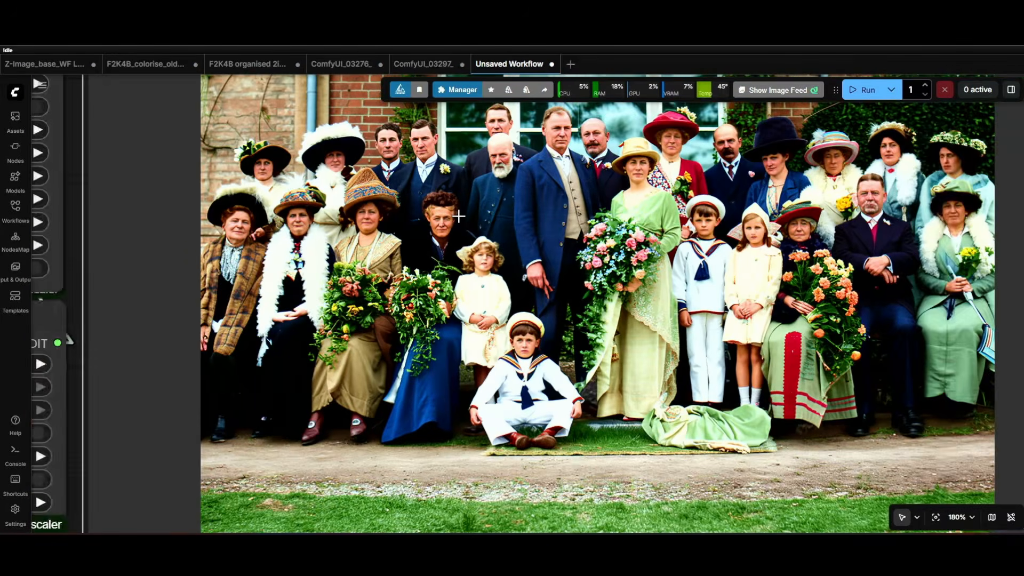
scroll(459, 216, down, 2)
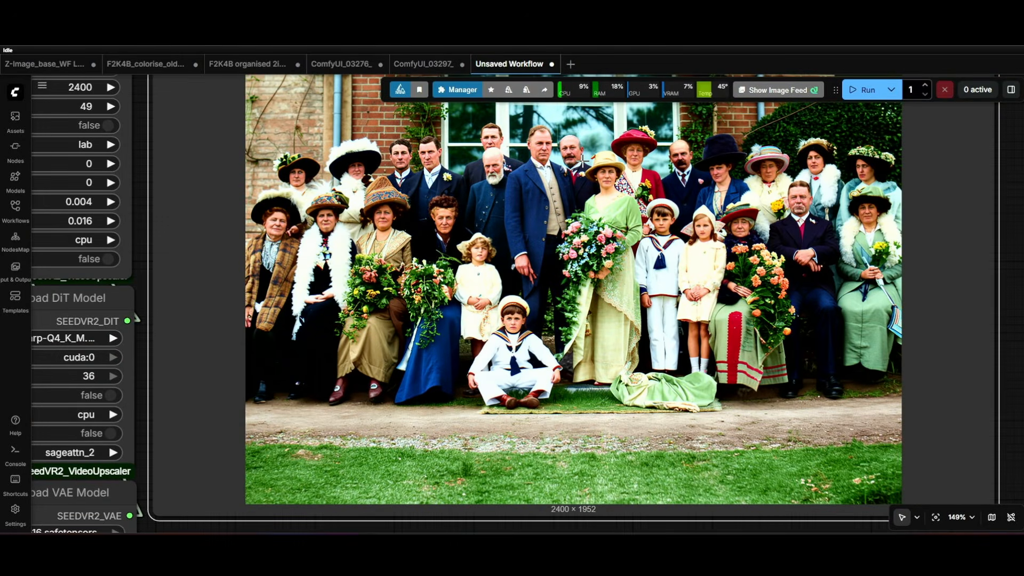
scroll(451, 196, up, 14)
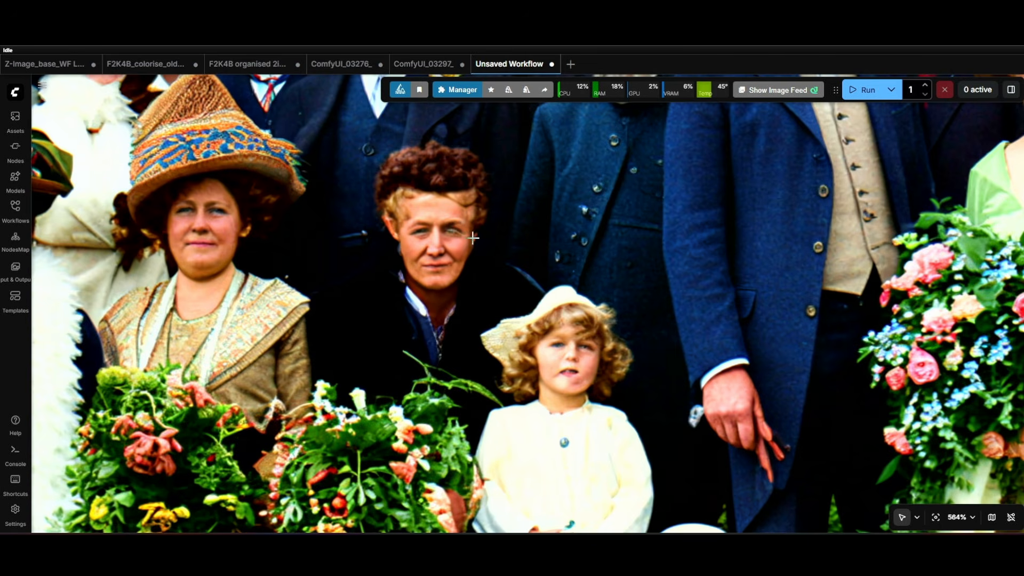
Step: Switch from the upscaled group photo to the F2K4B organised workflow and look over its node groups
scroll(494, 231, down, 9)
scroll(493, 237, down, 3)
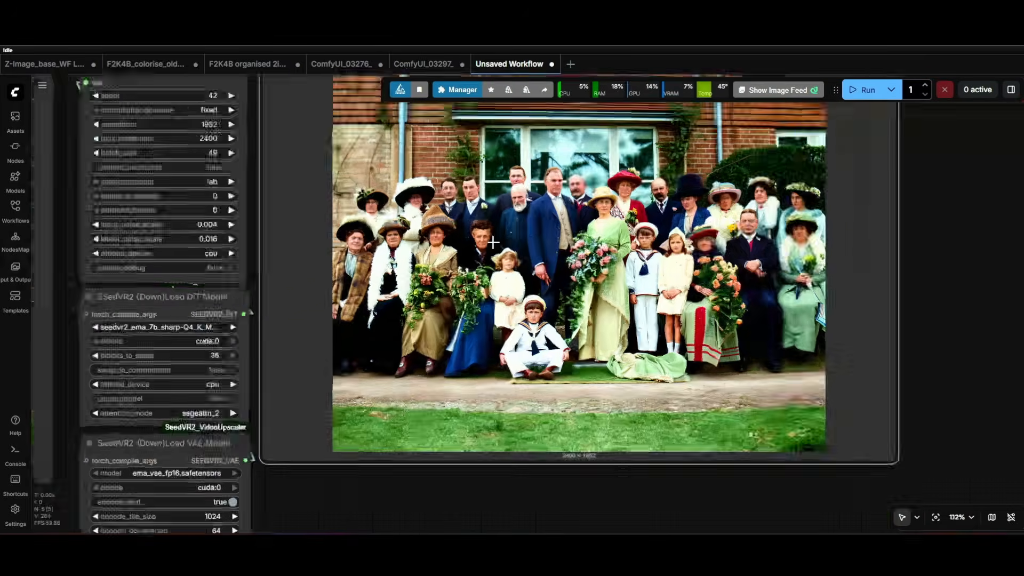
click(160, 65)
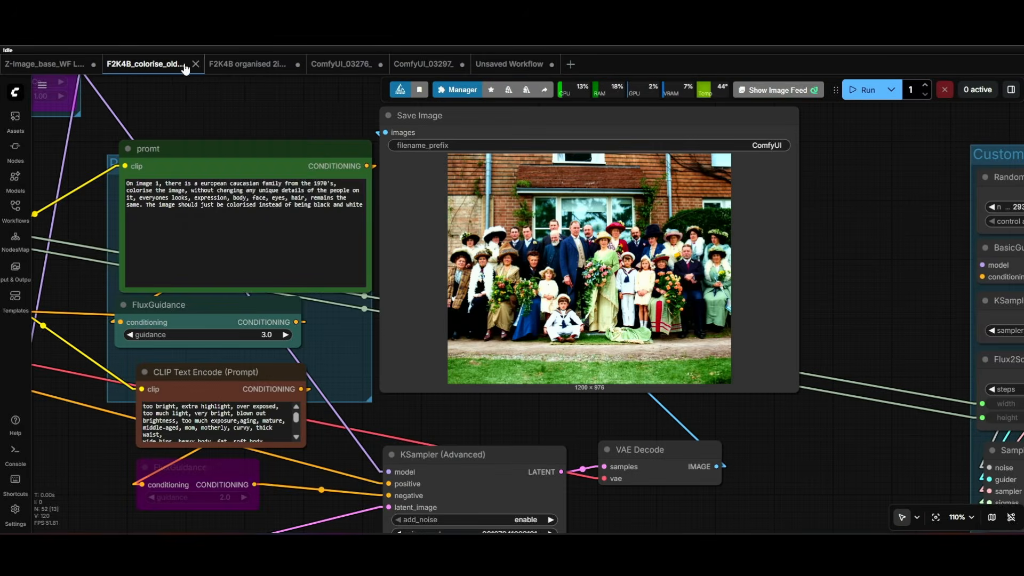
click(221, 65)
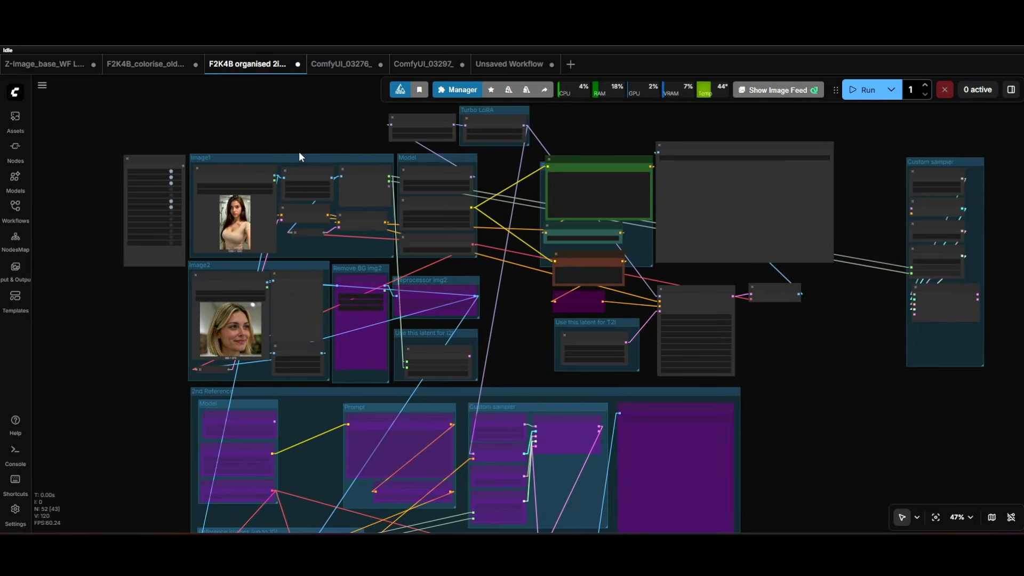
scroll(299, 152, up, 2)
drag(273, 133, 264, 155)
scroll(255, 155, up, 2)
scroll(232, 127, down, 1)
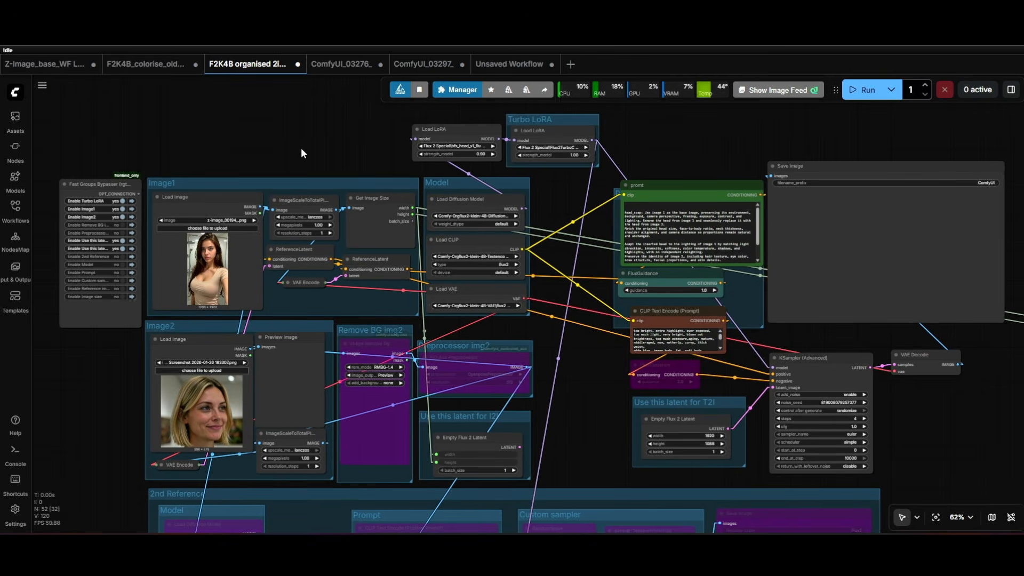
Step: Bypass the Load LoRA node in the Turbo LoRA group
drag(322, 149, 260, 166)
scroll(505, 145, up, 9)
click(467, 170)
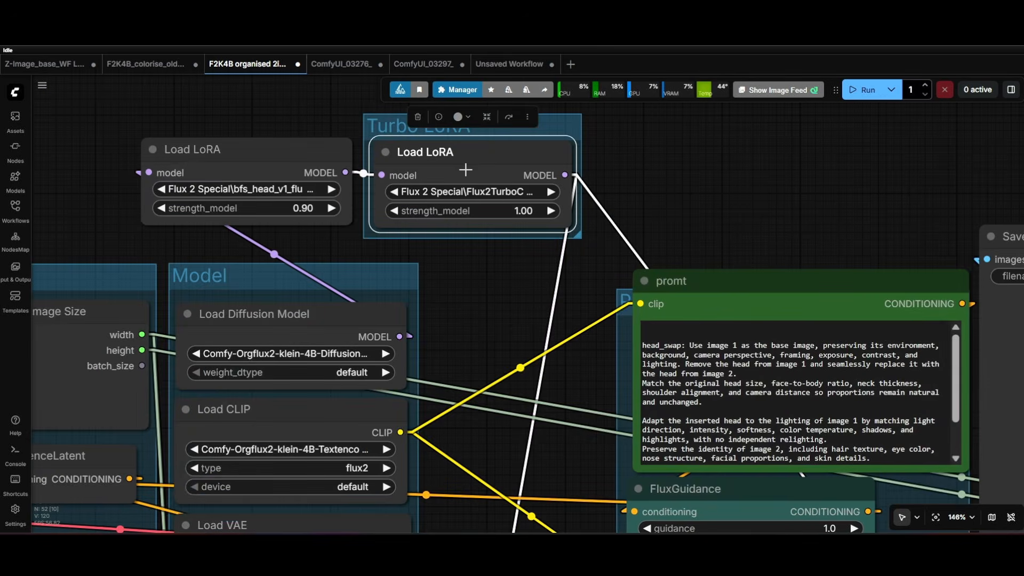
click(508, 117)
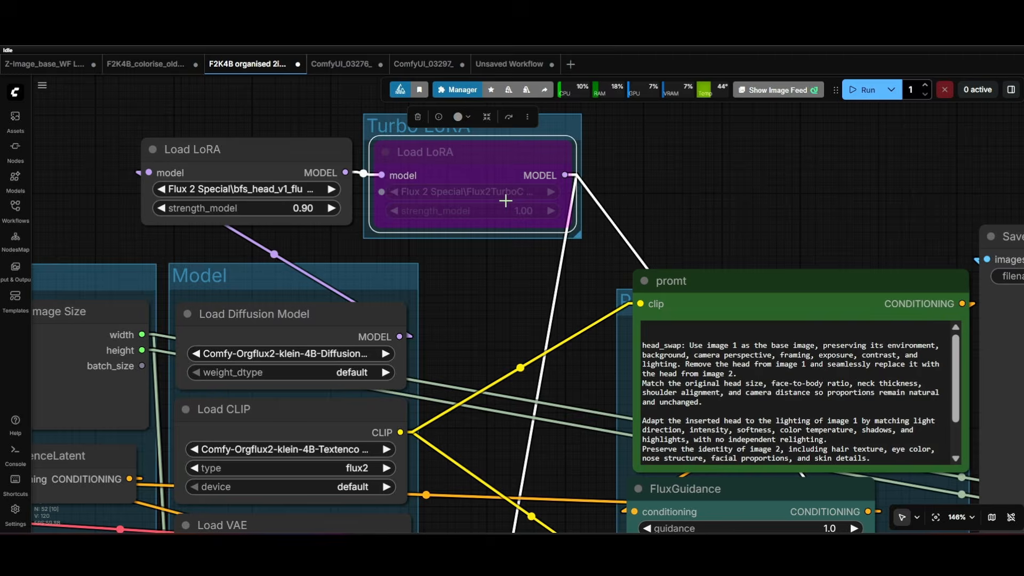
Step: Check the bfs_head_v1 LoRA node, then review the model card and file list of the BFS-Best-Face-Swap repository on Hugging Face
scroll(501, 201, up, 4)
drag(257, 256, 510, 276)
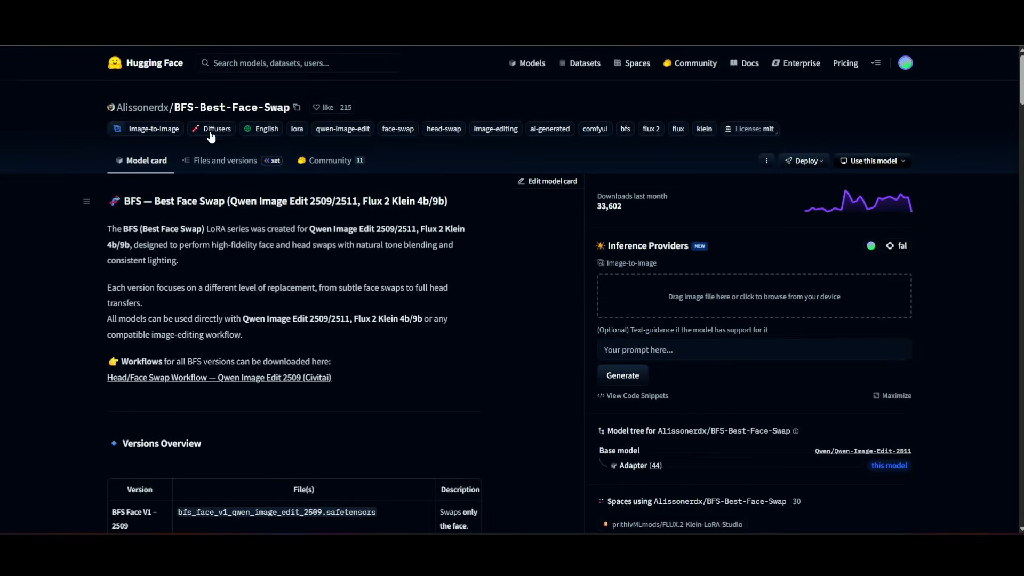
scroll(219, 140, down, 5)
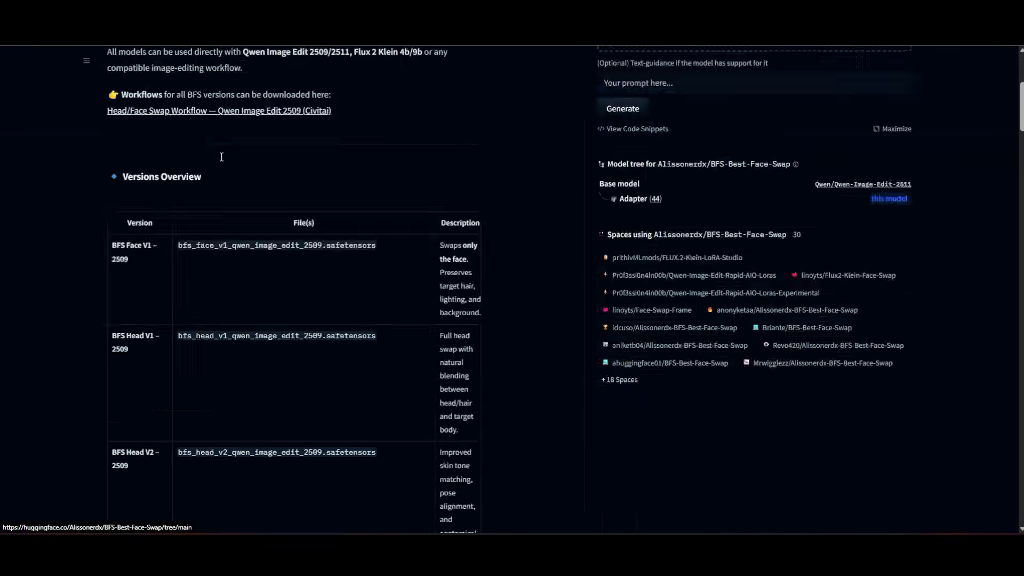
scroll(220, 156, up, 4)
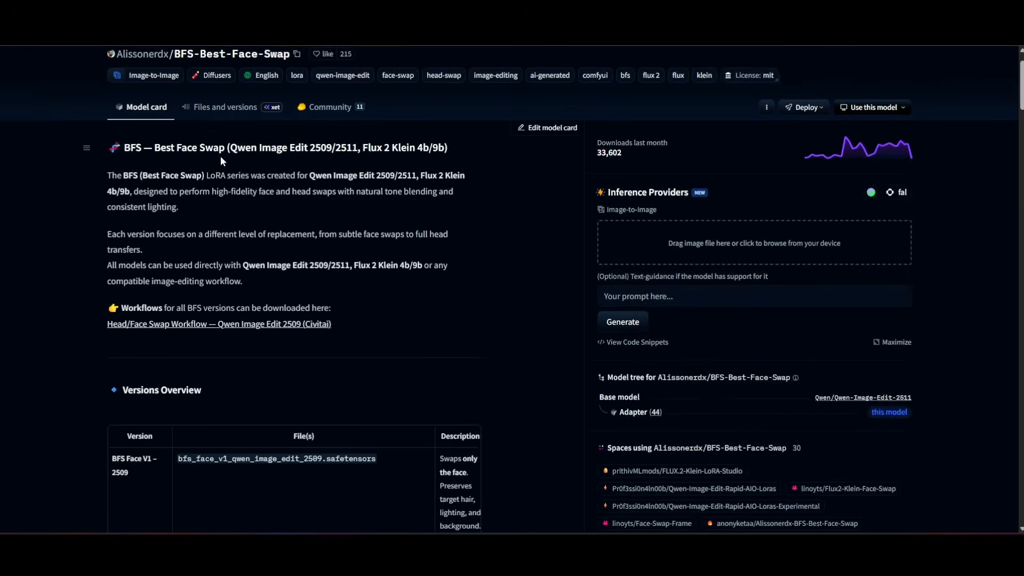
click(214, 107)
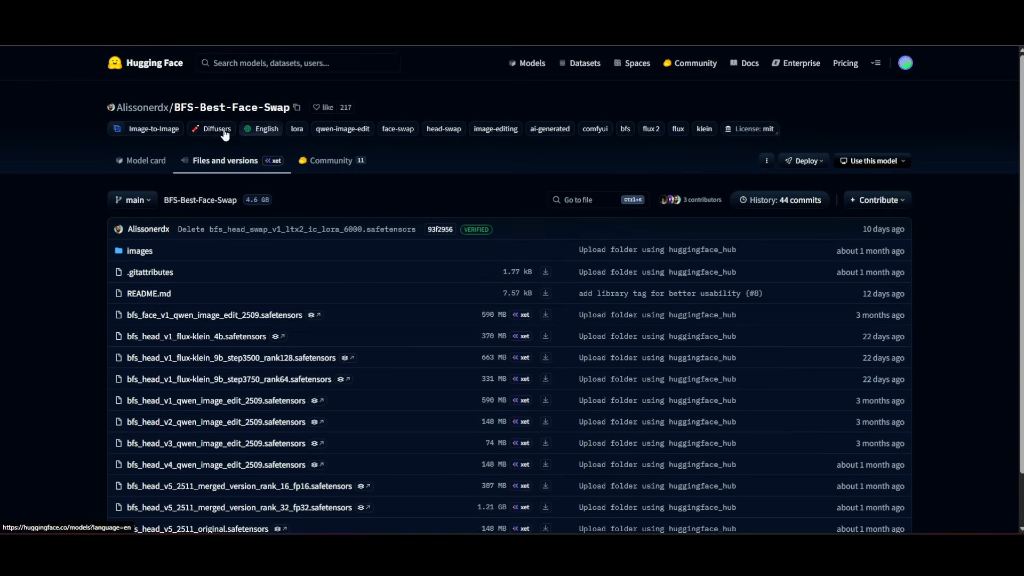
click(162, 160)
scroll(271, 206, down, 4)
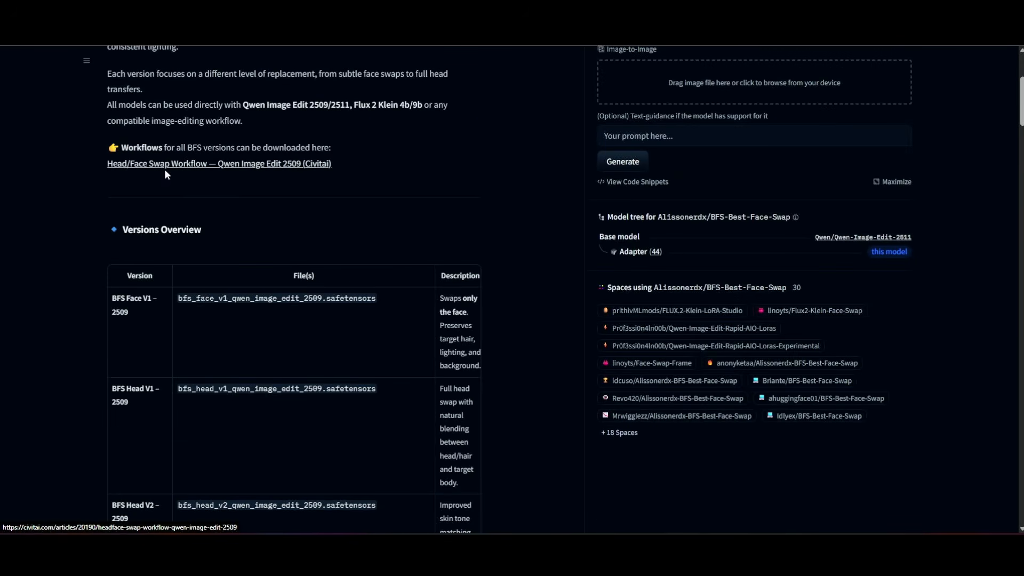
scroll(323, 177, up, 4)
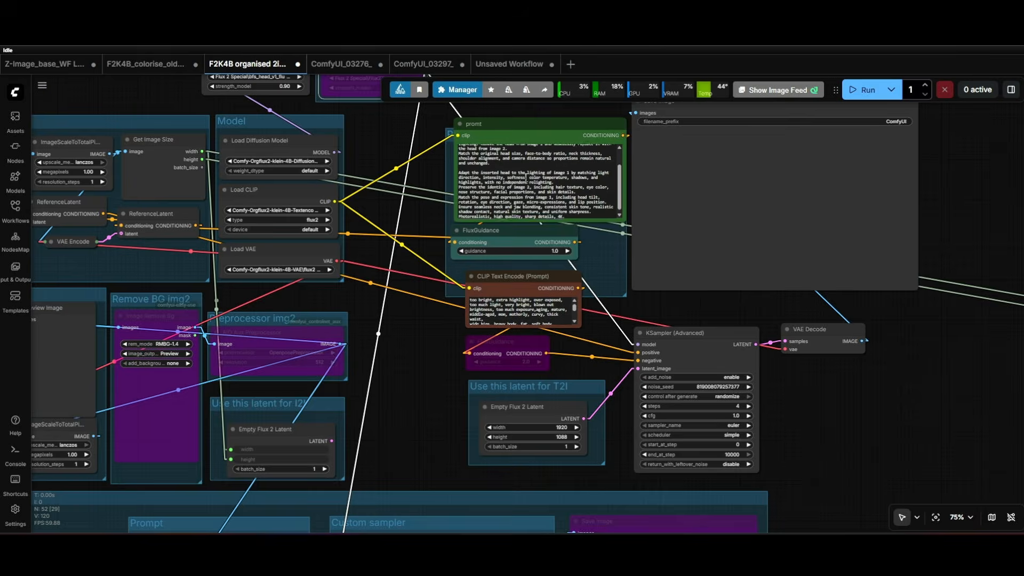
Step: Back in the ComfyUI workflow, review the head_swap prompt, the negative prompt and the KSampler (Advanced) settings
scroll(470, 173, up, 3)
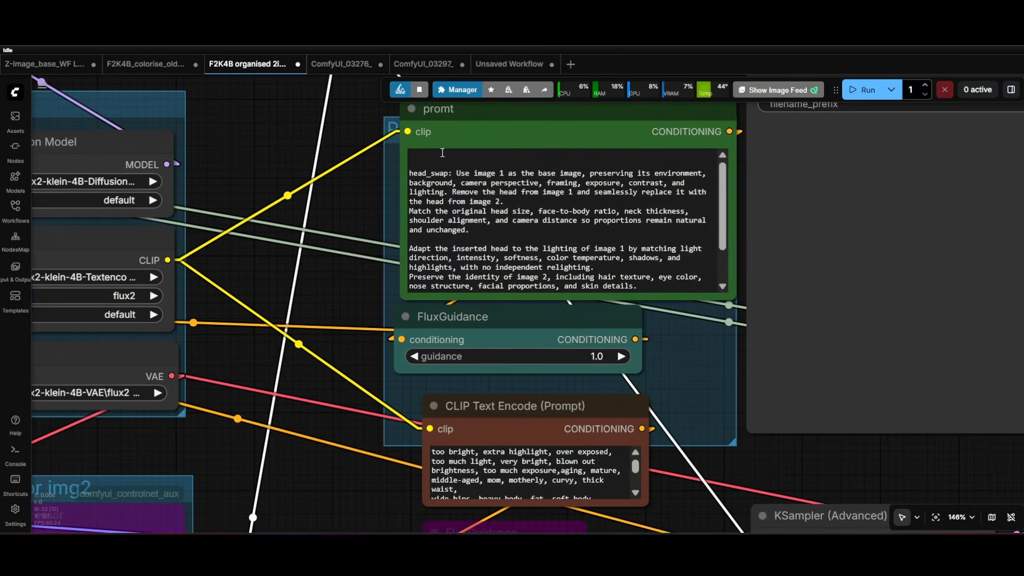
scroll(458, 162, down, 3)
scroll(510, 186, down, 10)
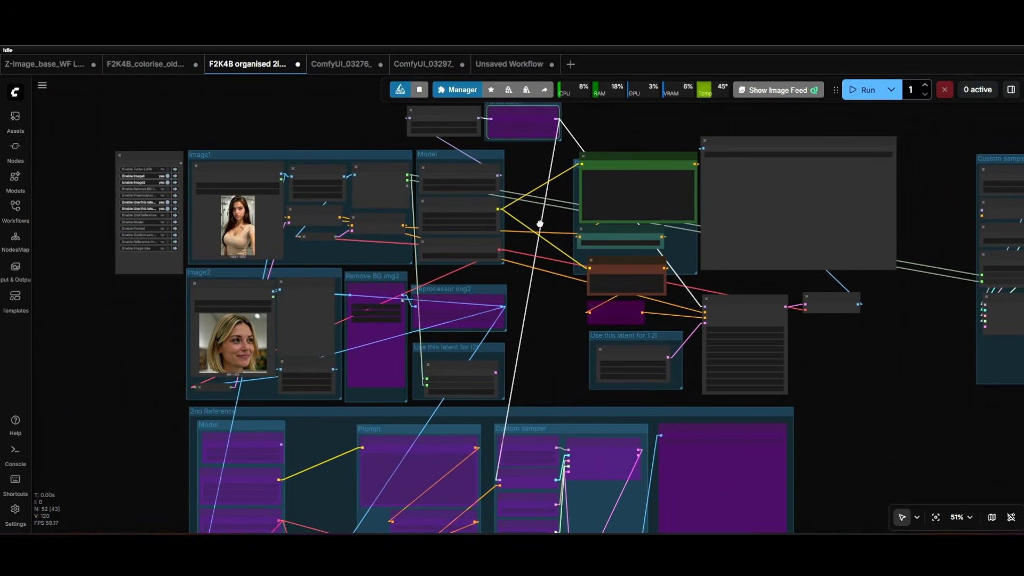
drag(549, 216, 440, 244)
scroll(541, 322, up, 8)
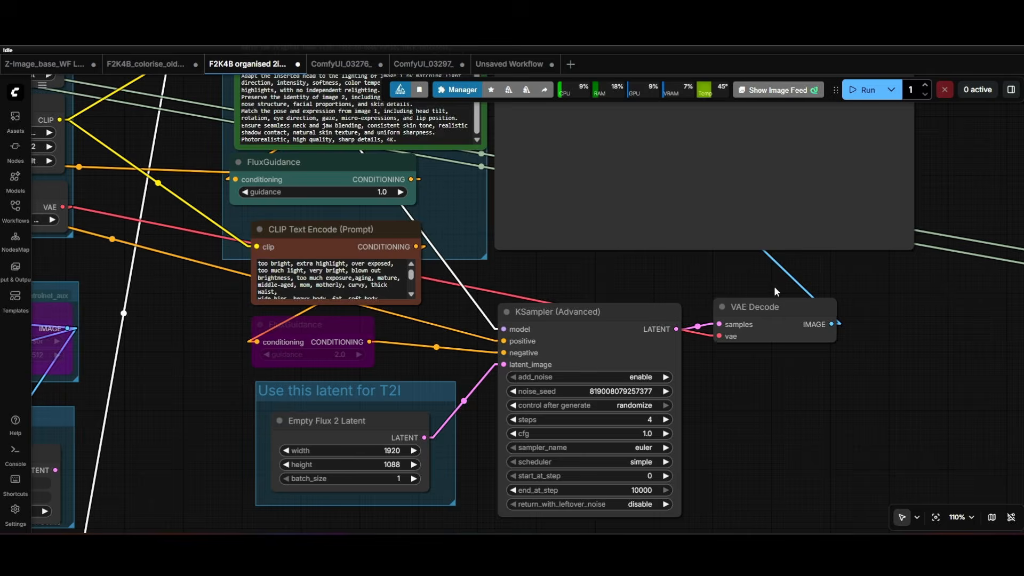
scroll(773, 285, down, 10)
scroll(824, 379, up, 4)
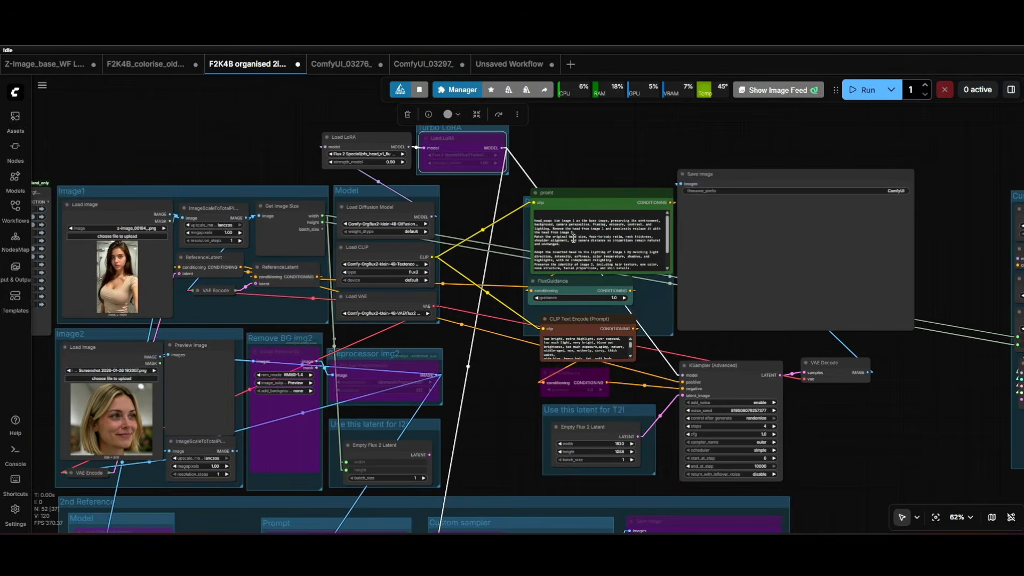
Step: Read through the full head_swap instructions in the positive prompt node
scroll(574, 238, down, 2)
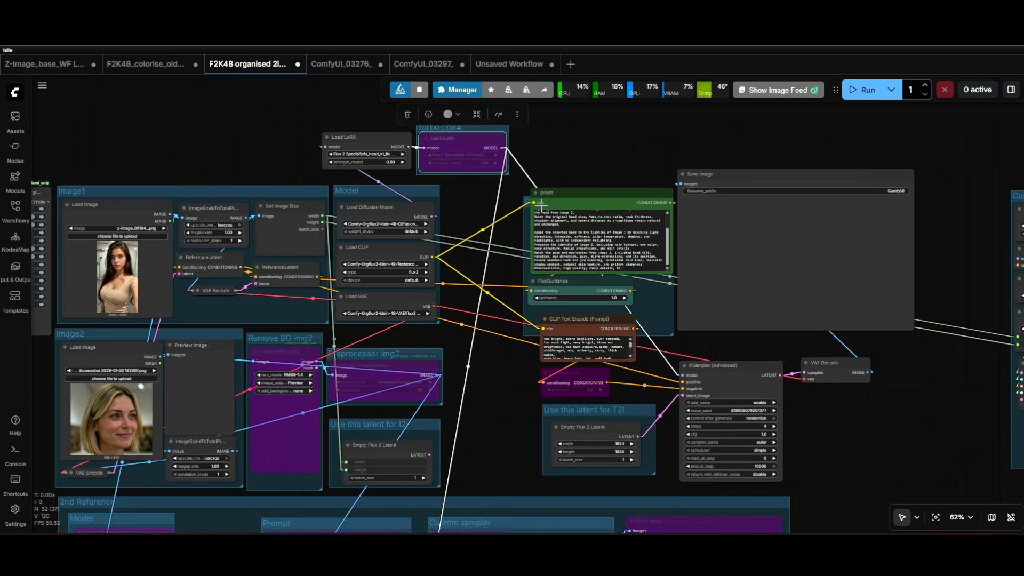
scroll(579, 234, up, 4)
scroll(572, 256, up, 3)
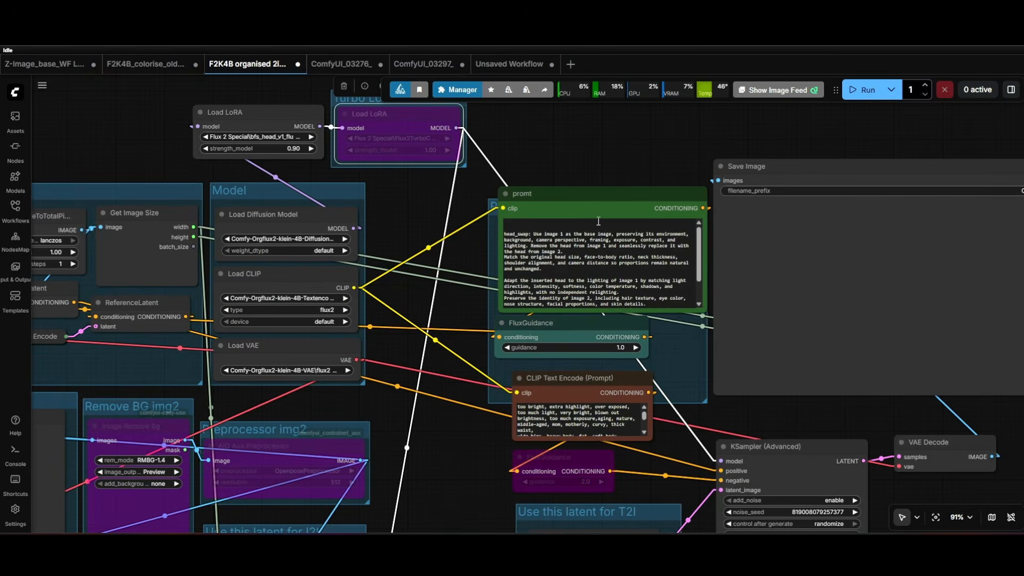
scroll(604, 209, up, 4)
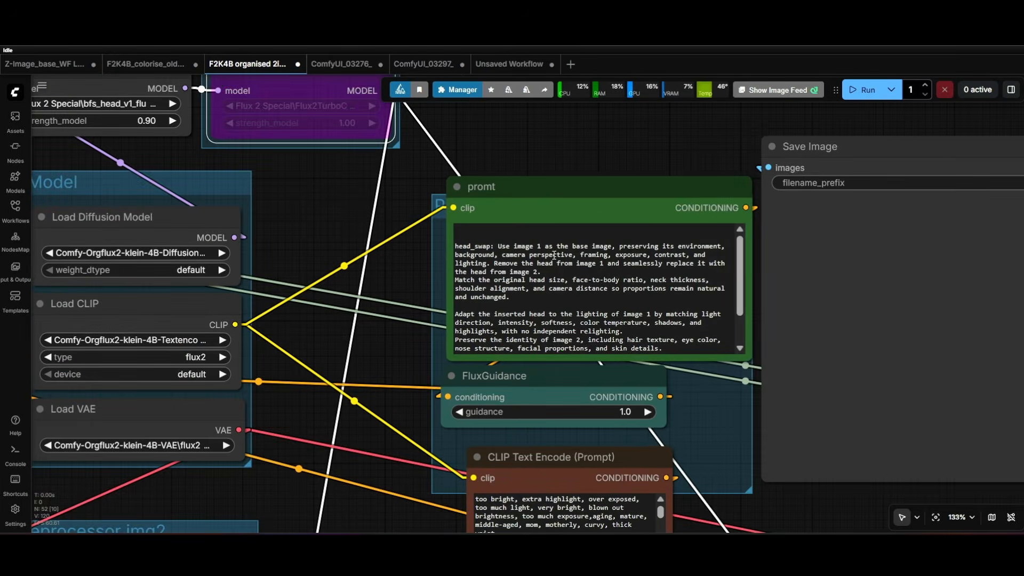
scroll(541, 264, down, 2)
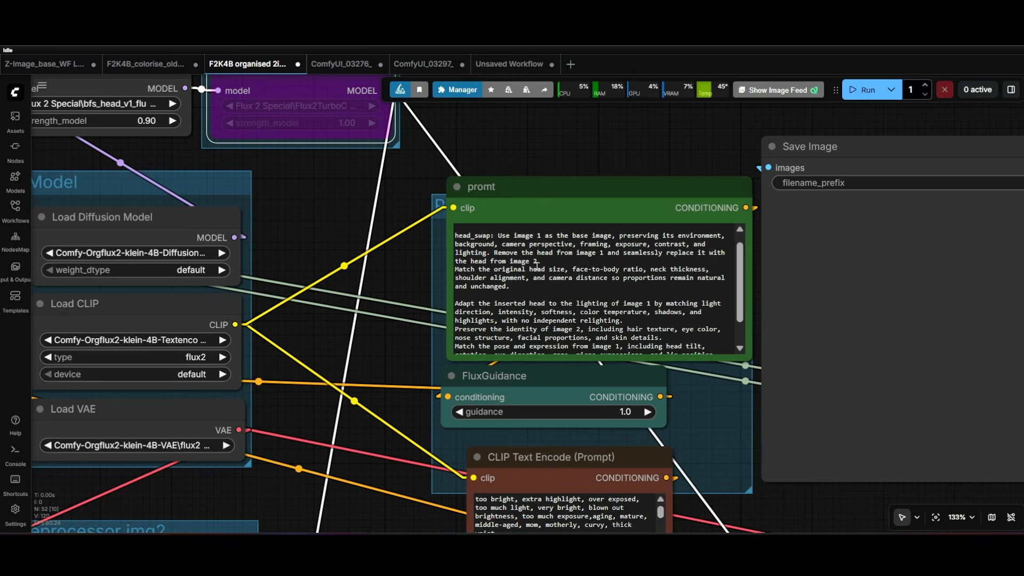
Step: Examine the base photo in the Image1 group, the replacement head photo in the Image2 group and the sampling and output nodes
drag(267, 297, 1022, 263)
scroll(571, 246, down, 4)
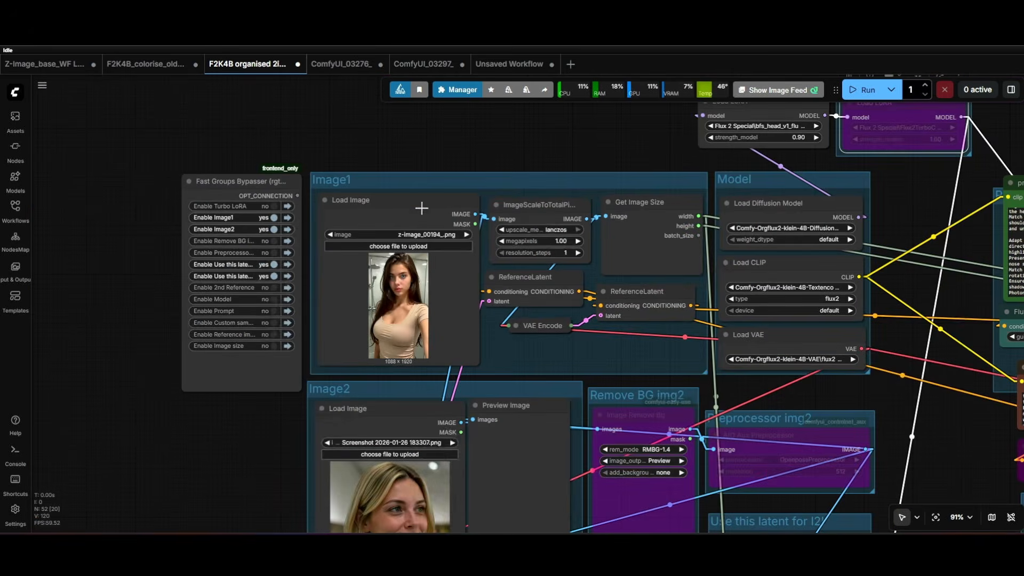
scroll(418, 298, up, 8)
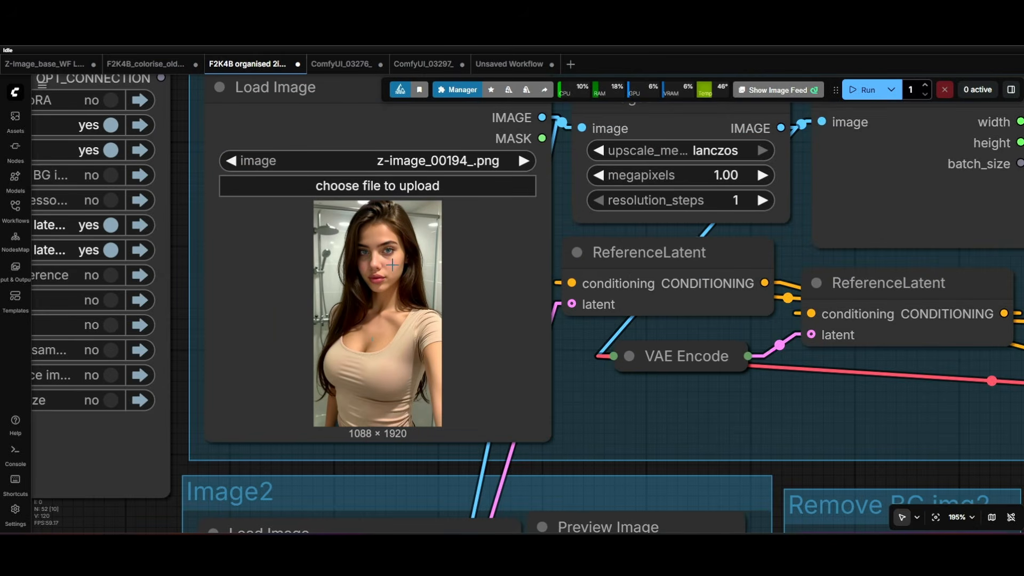
scroll(381, 252, down, 4)
scroll(397, 266, down, 3)
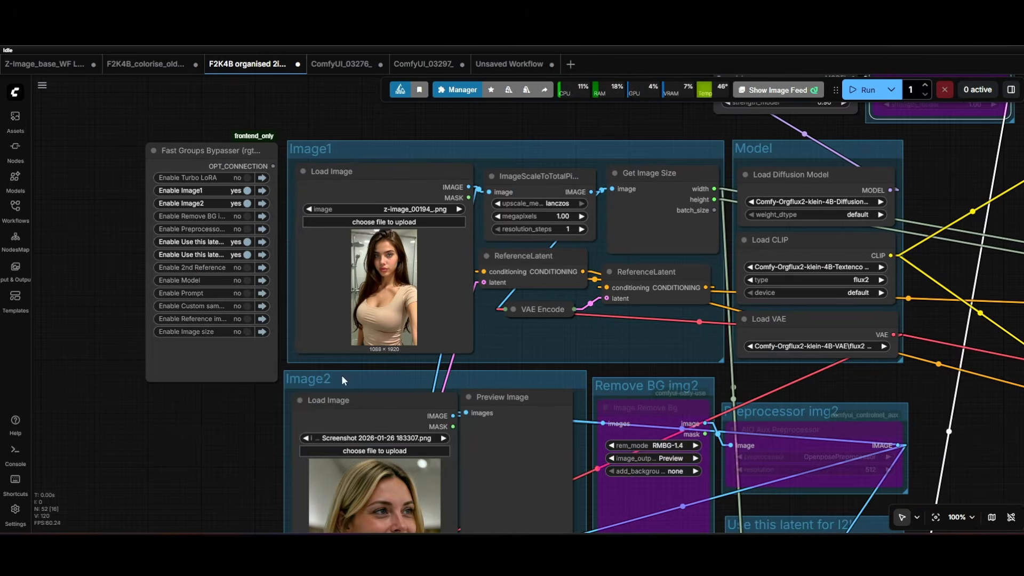
scroll(320, 446, down, 1)
drag(235, 447, 186, 292)
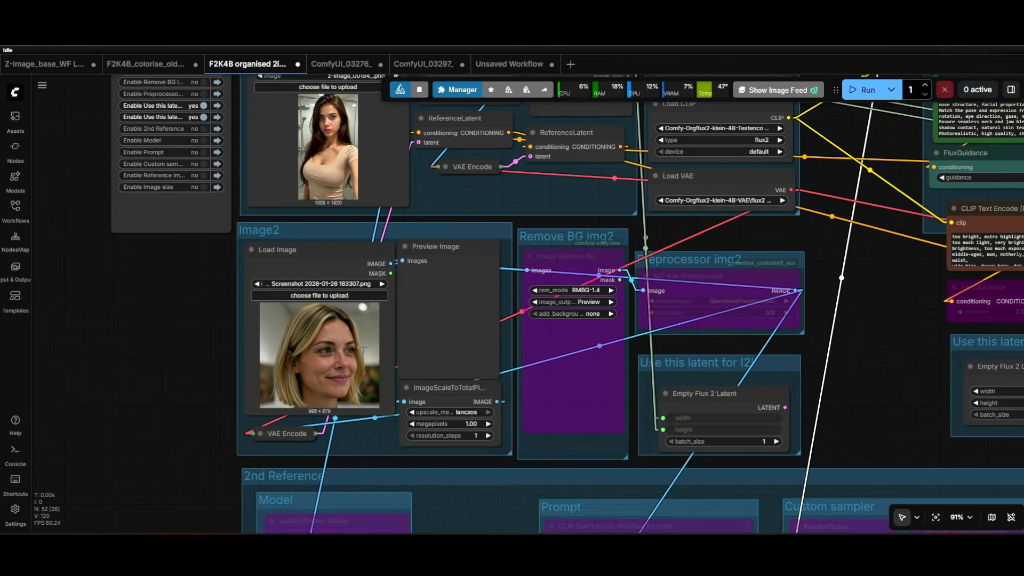
scroll(839, 327, down, 2)
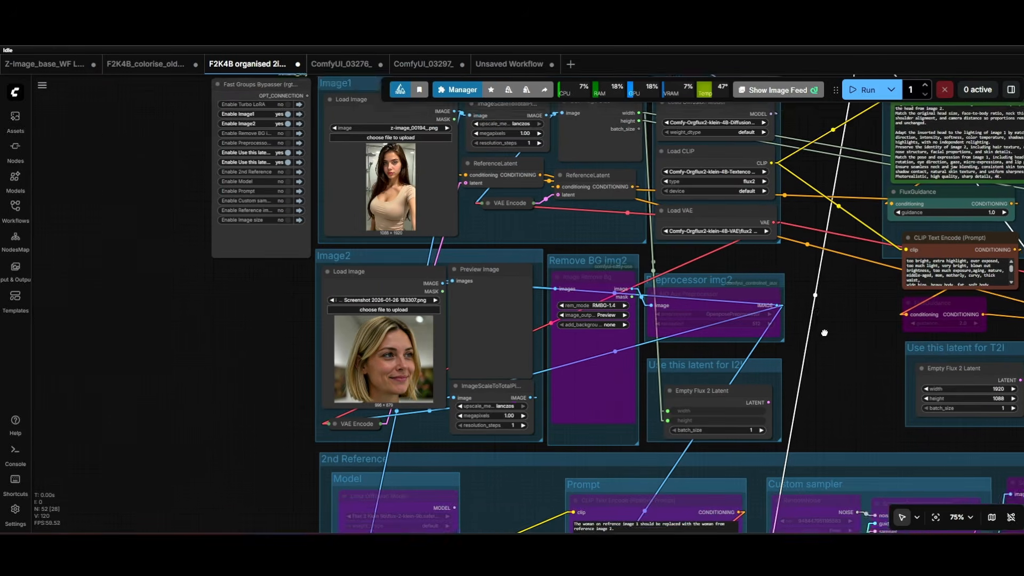
drag(476, 280, 306, 293)
drag(660, 335, 318, 352)
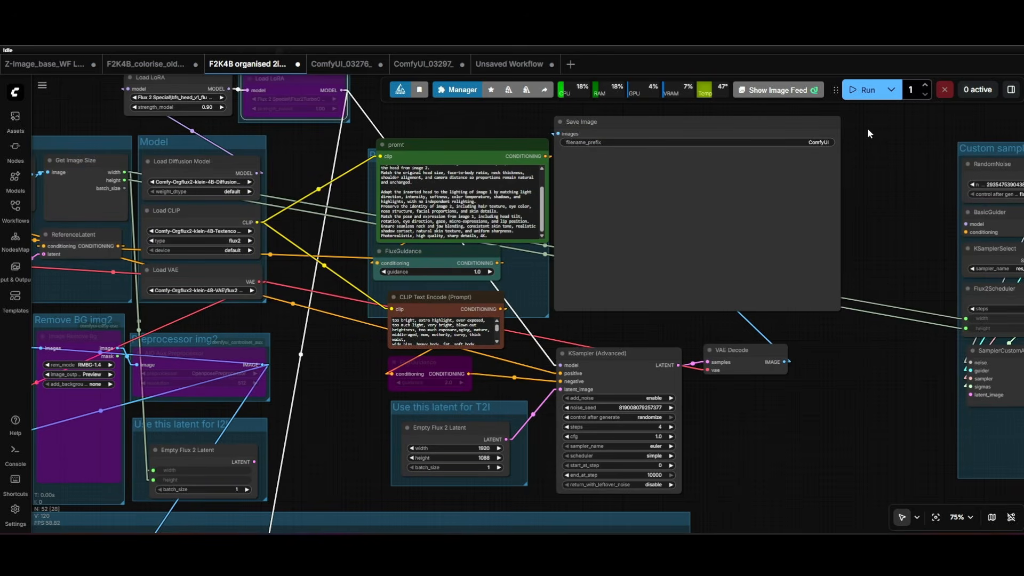
drag(893, 159, 961, 174)
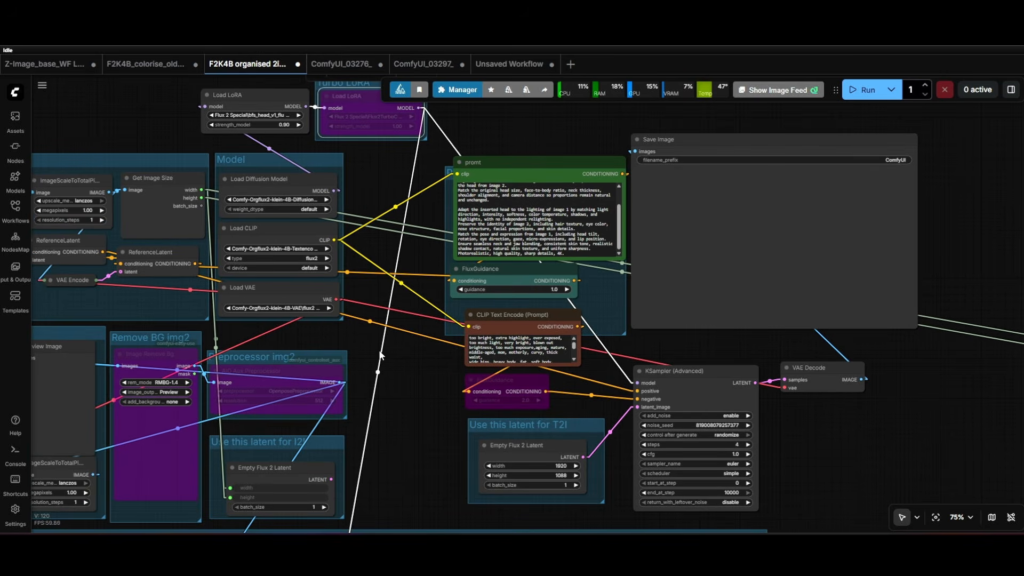
Step: Re-enable the bypassed Image Remove Bg node in the Remove BG img2 group
drag(381, 355, 688, 249)
drag(483, 266, 491, 300)
scroll(474, 279, up, 6)
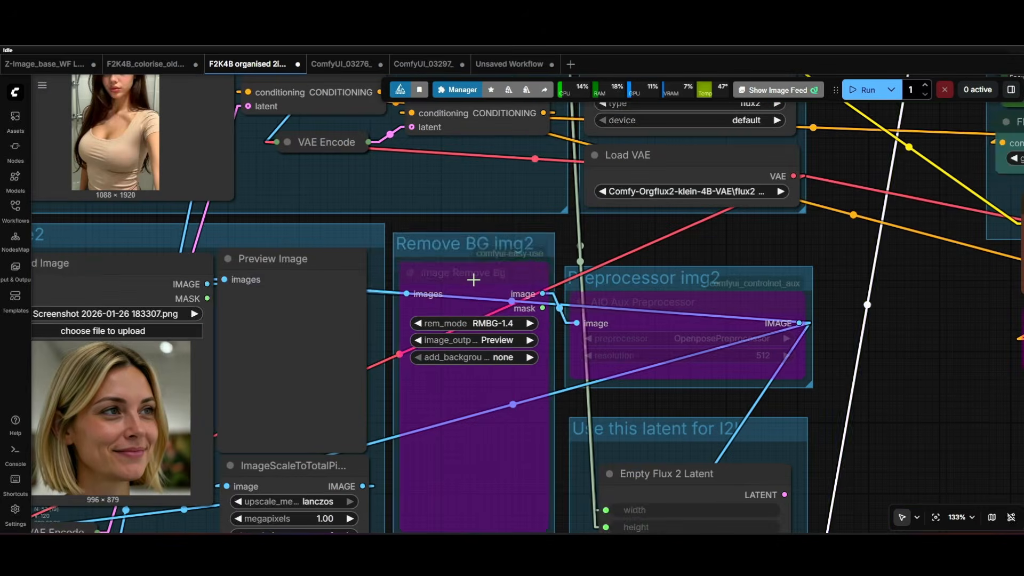
click(474, 279)
click(500, 240)
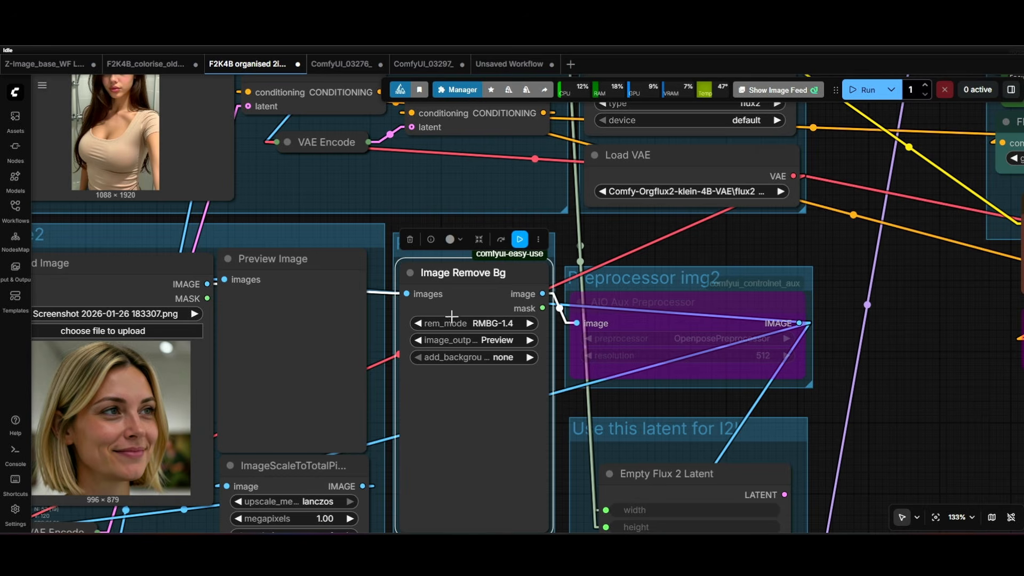
Step: Run the head swap workflow and inspect the generated picture in the Save Image node
scroll(321, 387, down, 3)
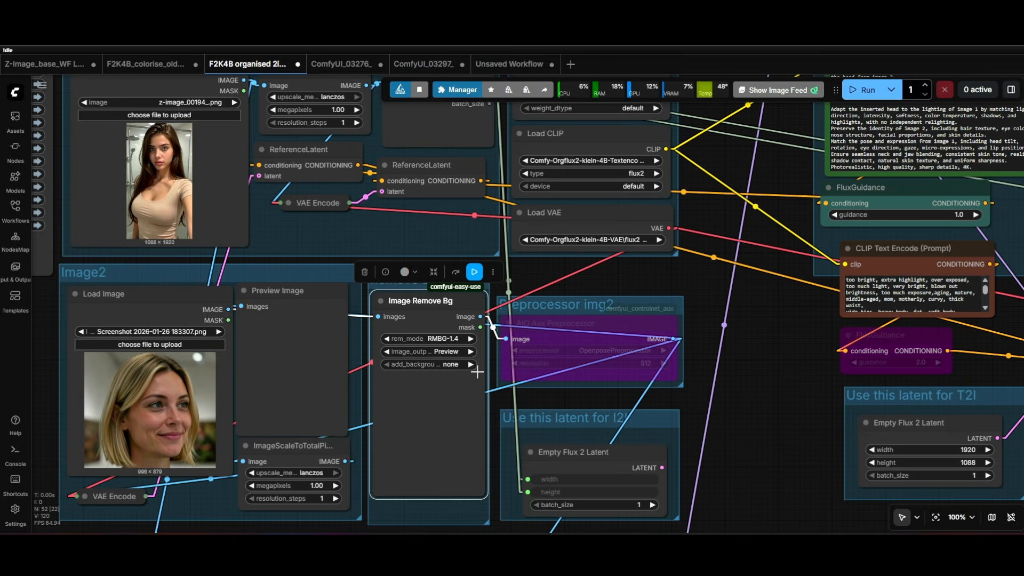
click(862, 89)
scroll(714, 345, down, 2)
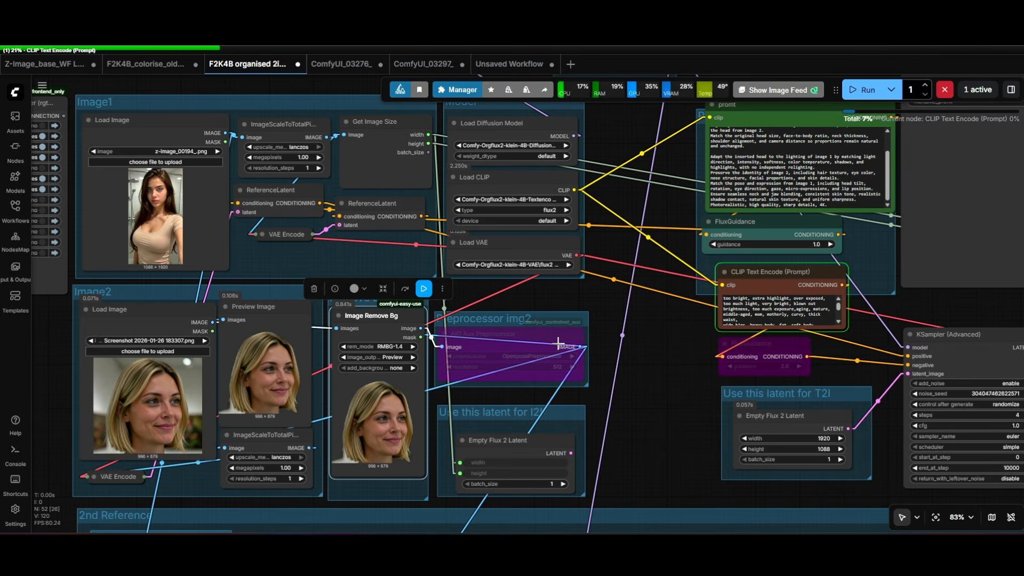
drag(632, 317, 513, 327)
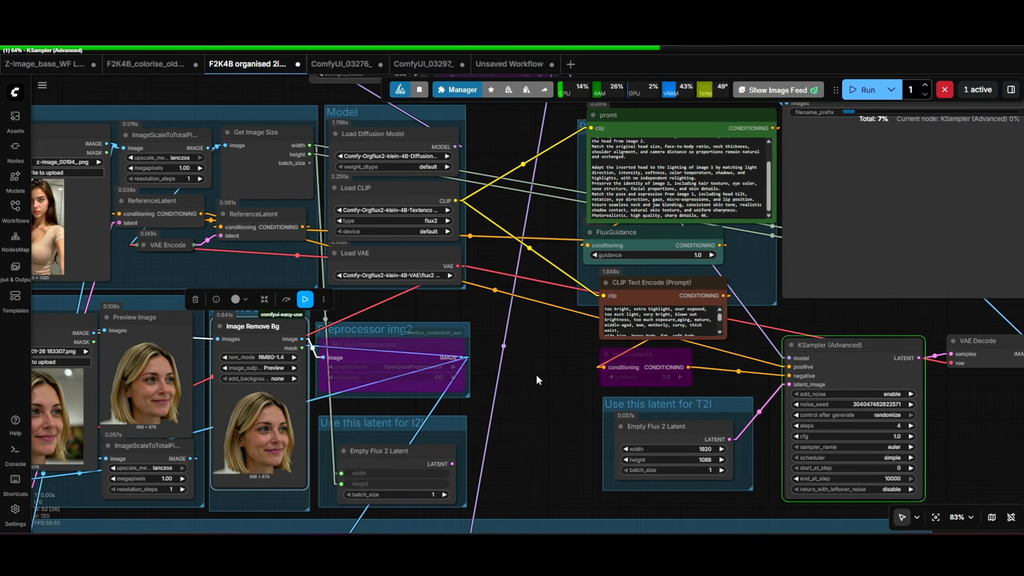
scroll(536, 375, right, 5)
drag(971, 346, 830, 353)
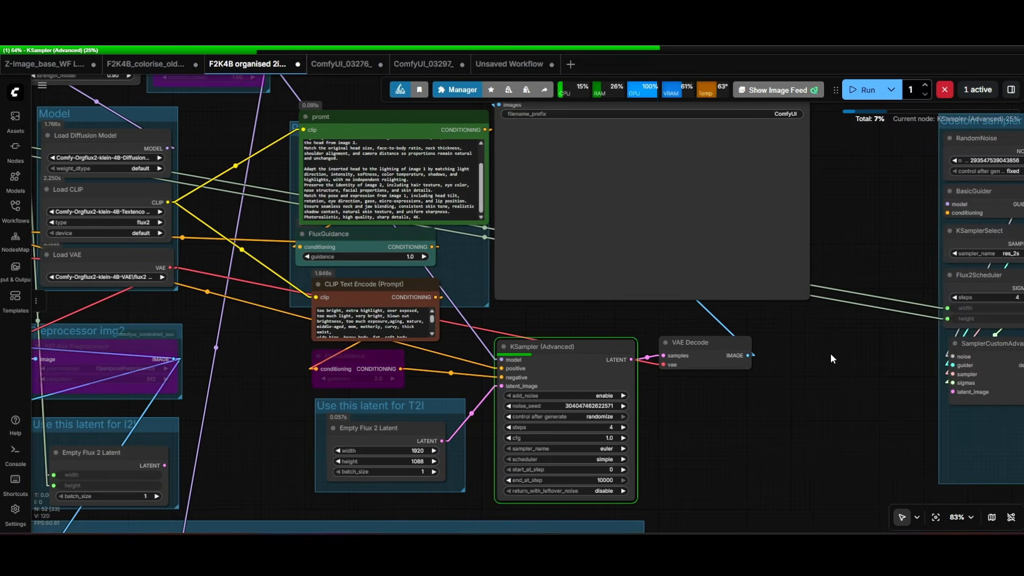
scroll(830, 353, up, 5)
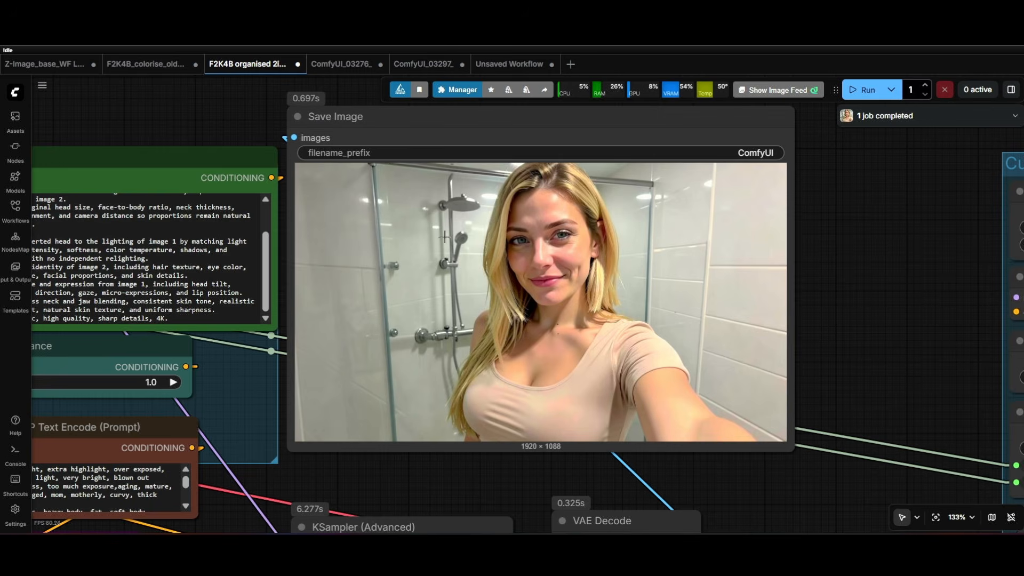
scroll(454, 272, down, 3)
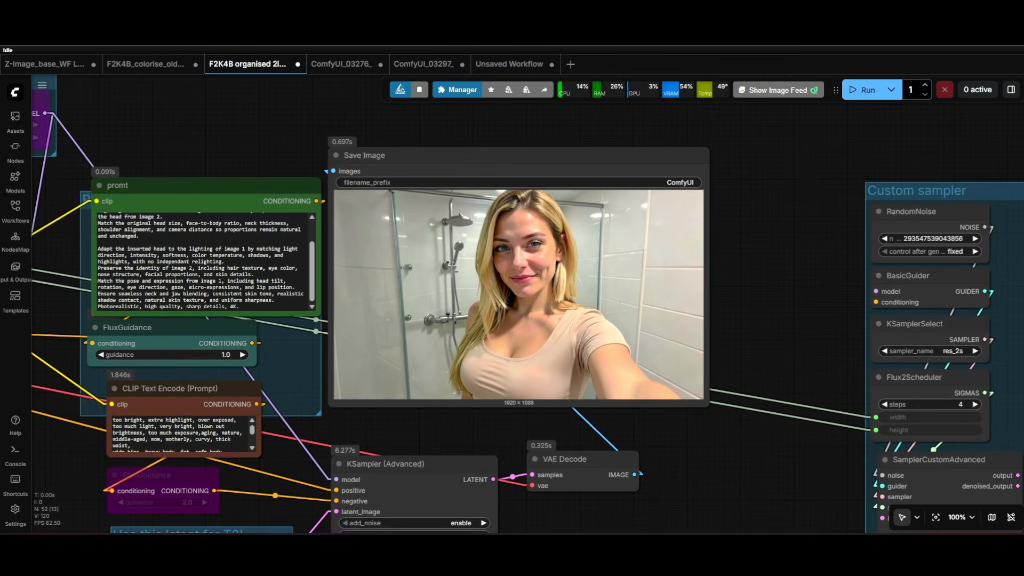
Step: Compare the generated picture in the Save Image node with the replacement head photo in the Image2 group
scroll(452, 263, down, 5)
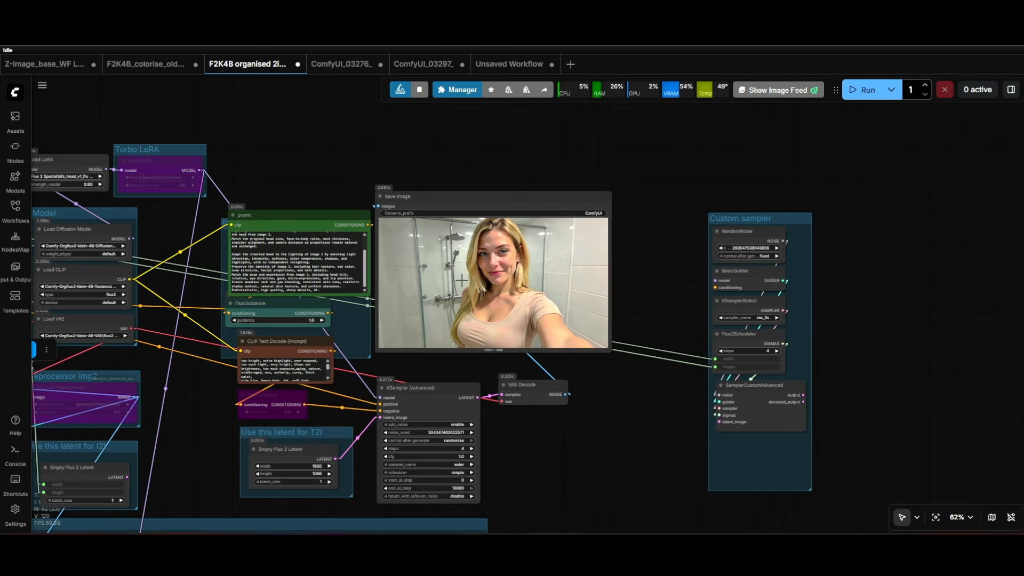
scroll(464, 264, up, 9)
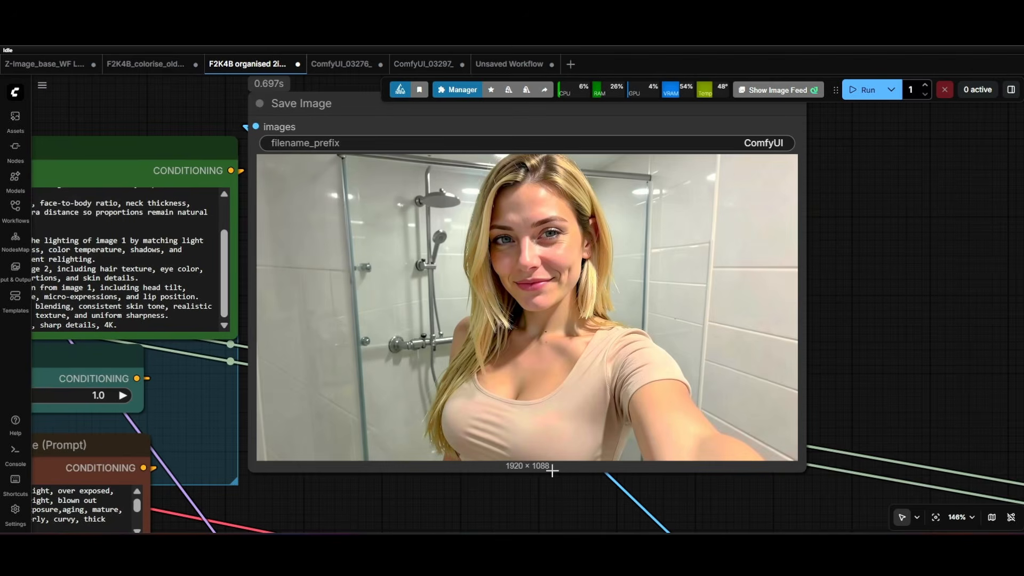
scroll(534, 466, down, 3)
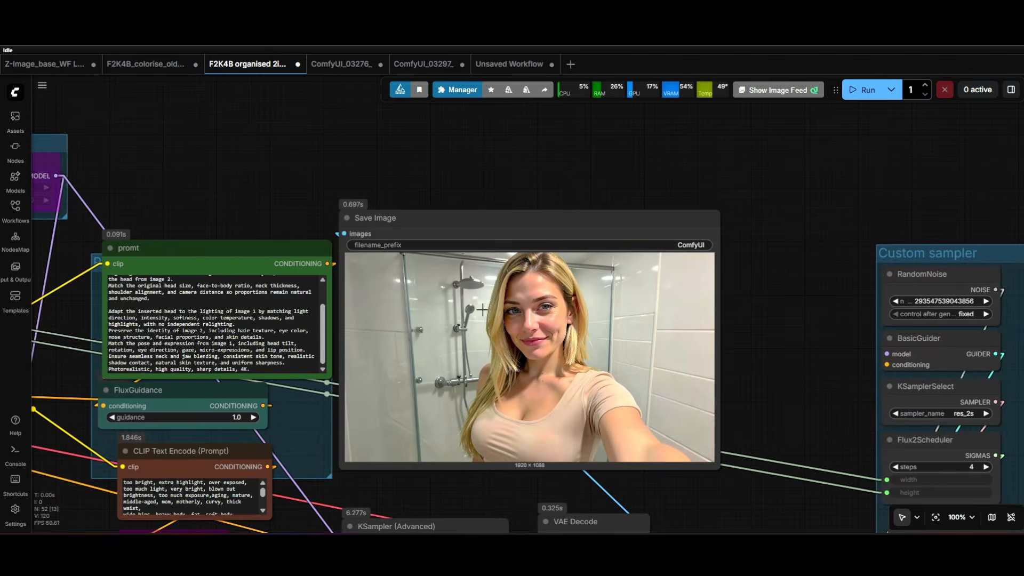
scroll(202, 368, down, 3)
scroll(510, 232, up, 2)
drag(511, 231, 922, 148)
scroll(534, 315, up, 9)
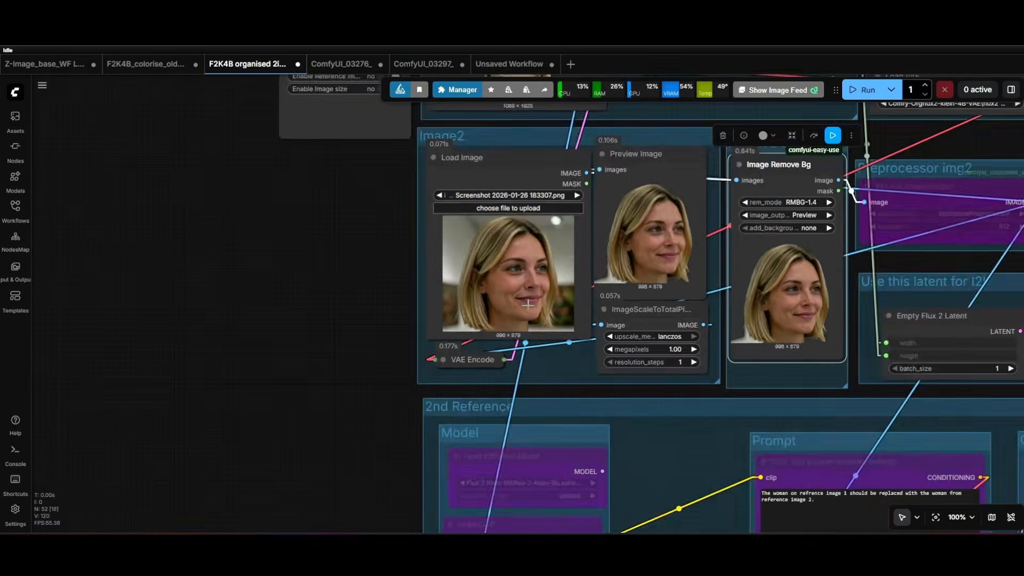
scroll(378, 235, down, 9)
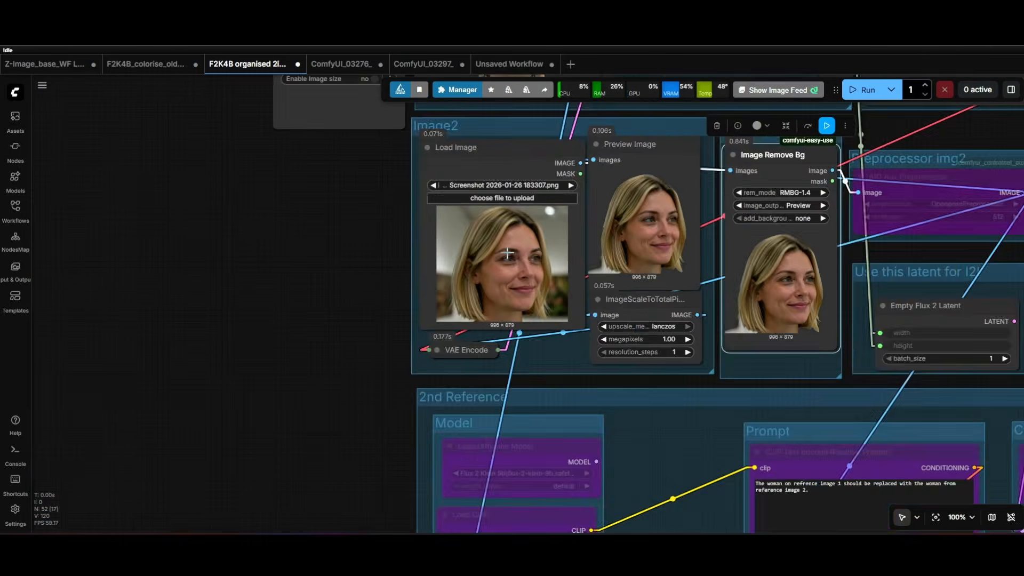
Step: Set the model strength of the bfs_head_v1 LoRA to 0.50
drag(379, 223, 130, 508)
scroll(608, 244, up, 9)
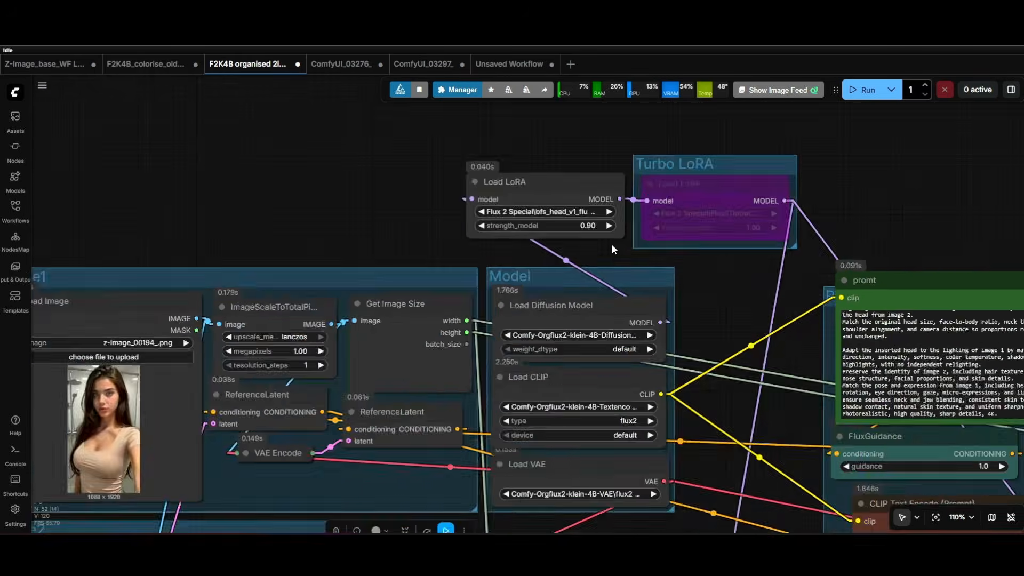
scroll(493, 240, up, 4)
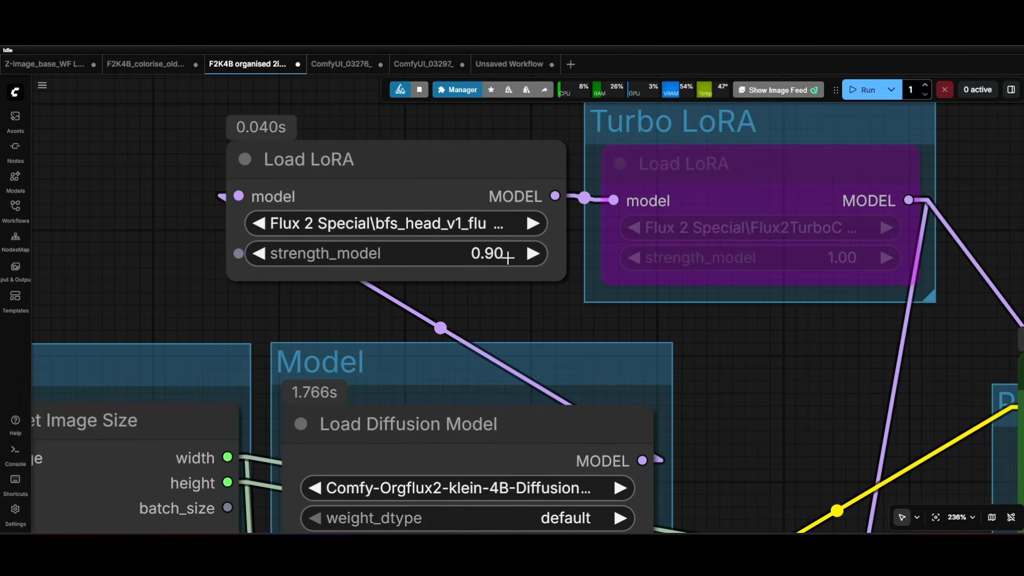
drag(489, 252, 472, 260)
scroll(472, 260, down, 9)
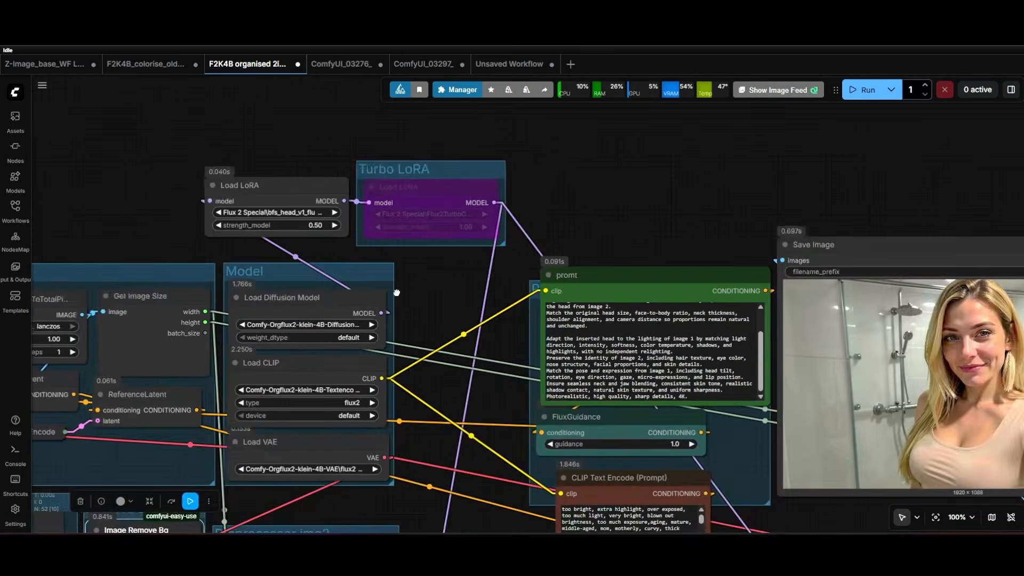
Step: Run the head swap workflow again and inspect the face and hair of the new picture in the Save Image node
drag(397, 292, 117, 245)
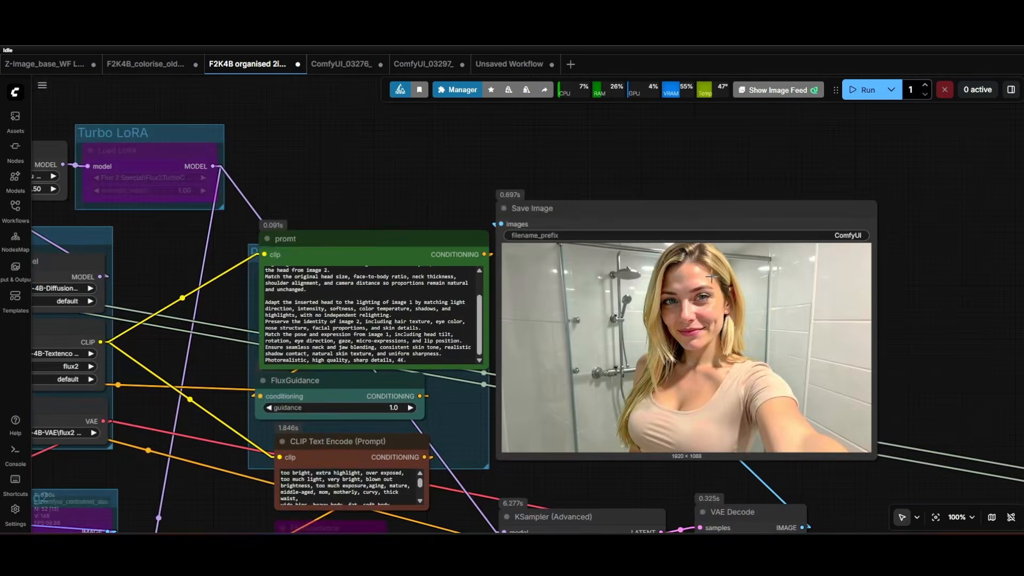
scroll(677, 284, up, 10)
scroll(676, 284, up, 2)
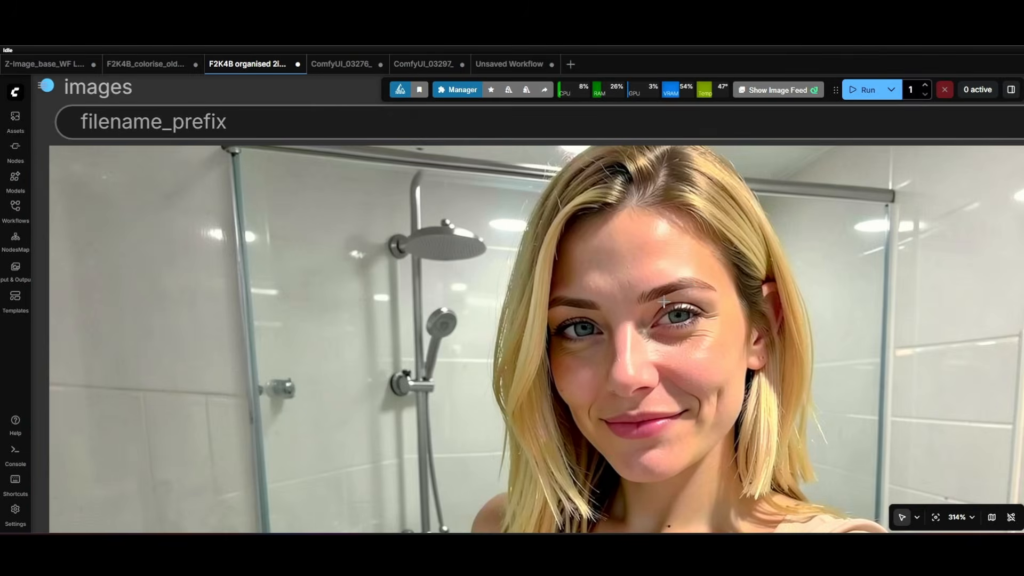
scroll(702, 303, down, 8)
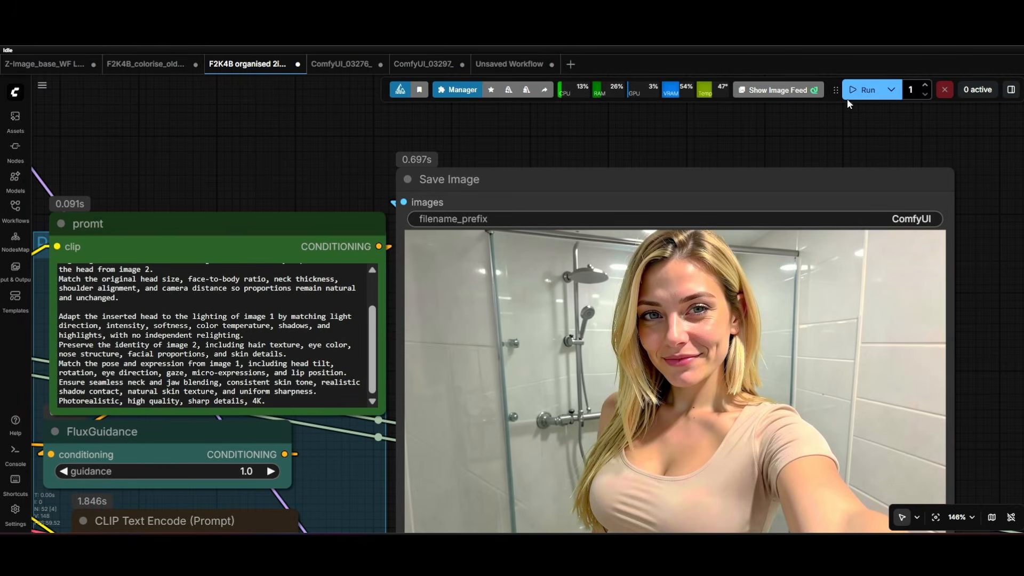
click(856, 90)
scroll(348, 174, down, 4)
drag(348, 175, 374, 114)
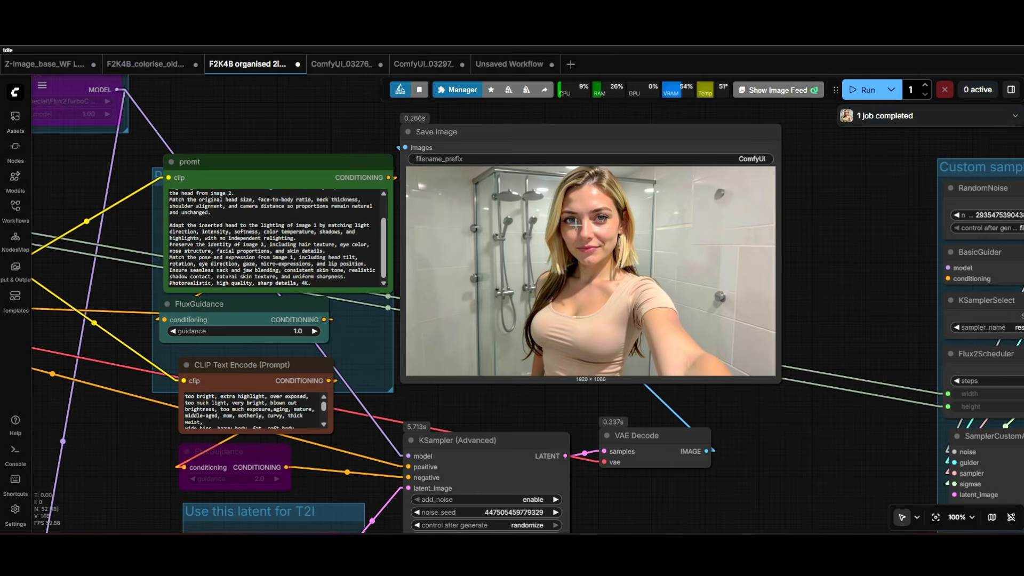
scroll(591, 226, up, 8)
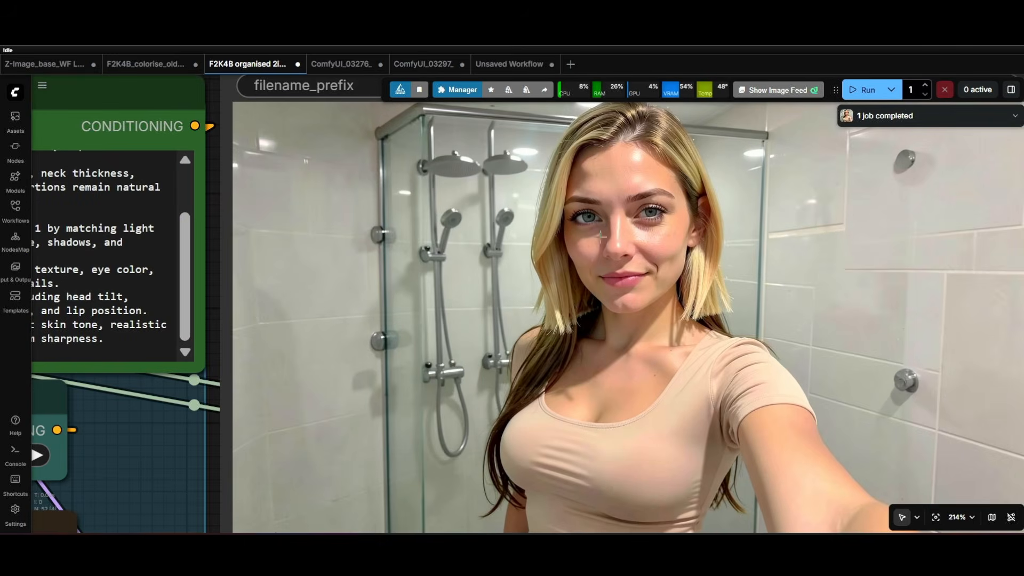
scroll(656, 244, down, 10)
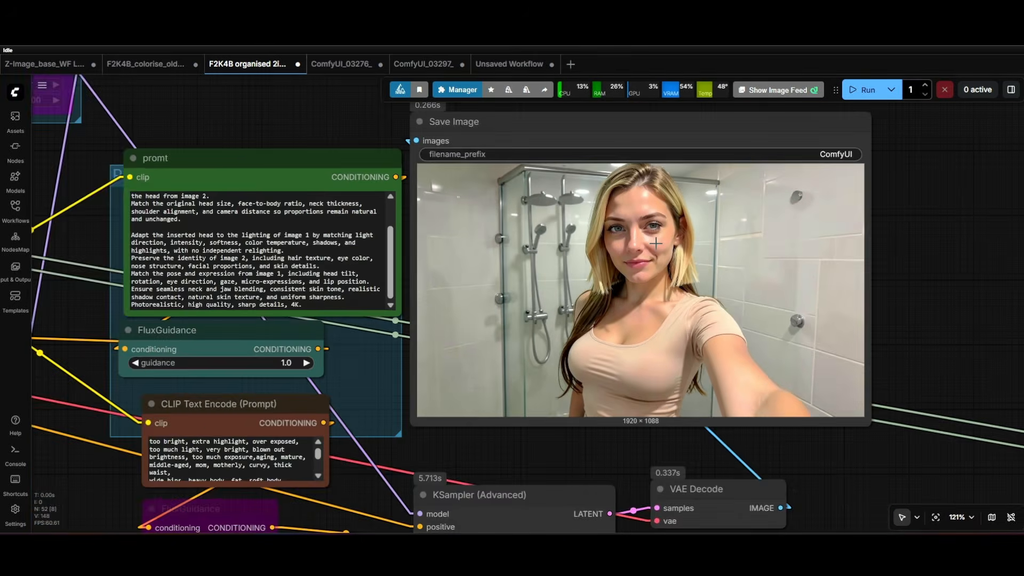
scroll(643, 339, down, 4)
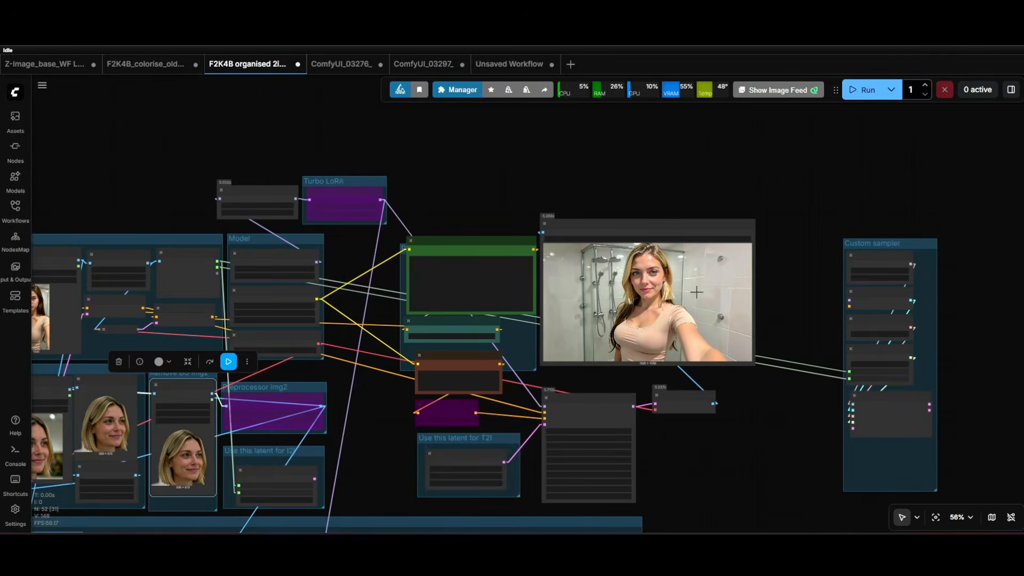
Step: Connect the Empty Flux 2 Latent of the "Use this latent for I2I" group to the KSampler (Advanced) latent_image input
drag(764, 417, 744, 363)
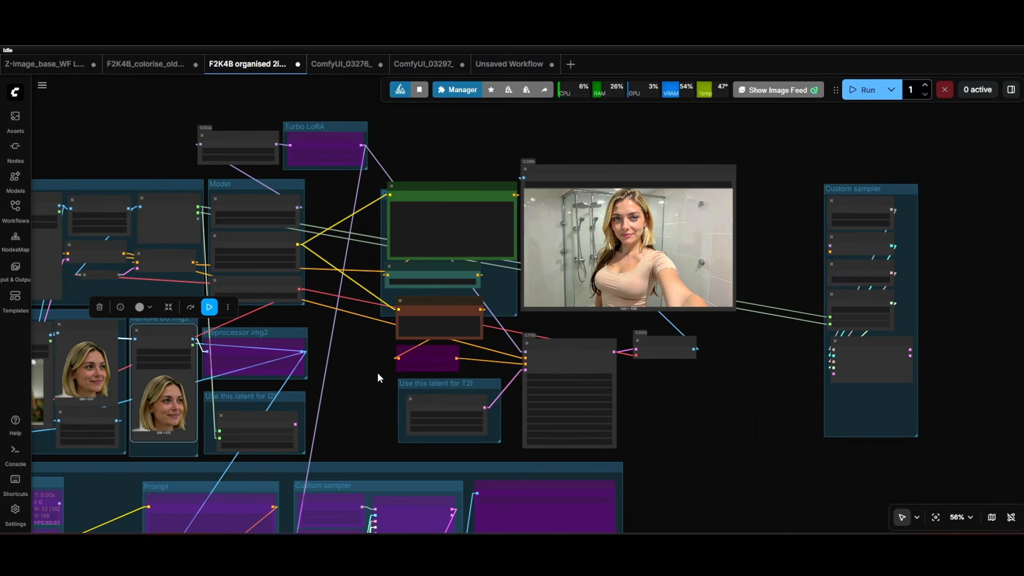
scroll(374, 368, up, 8)
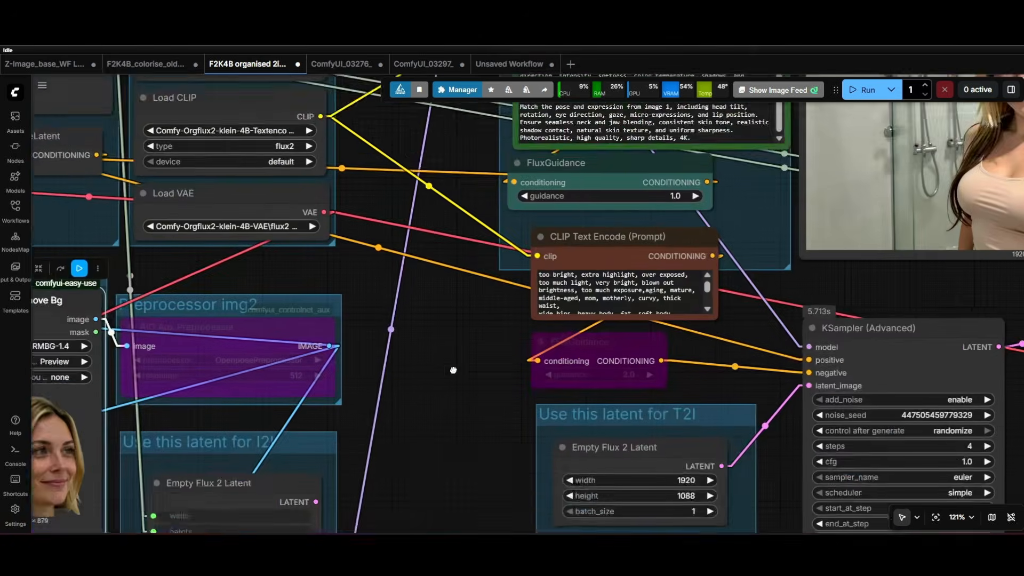
drag(454, 370, 381, 292)
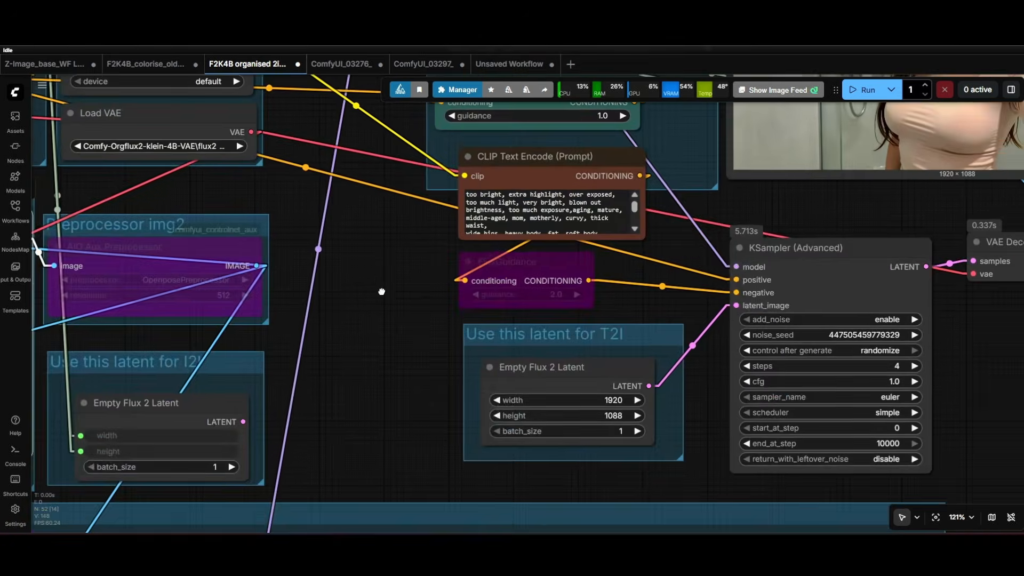
drag(243, 421, 735, 306)
scroll(405, 319, down, 8)
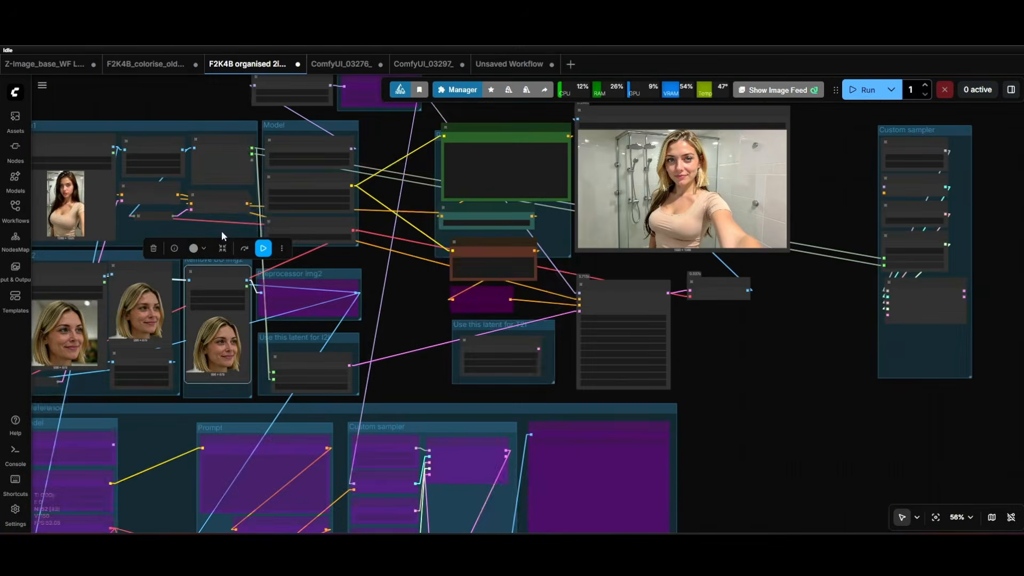
scroll(343, 361, up, 8)
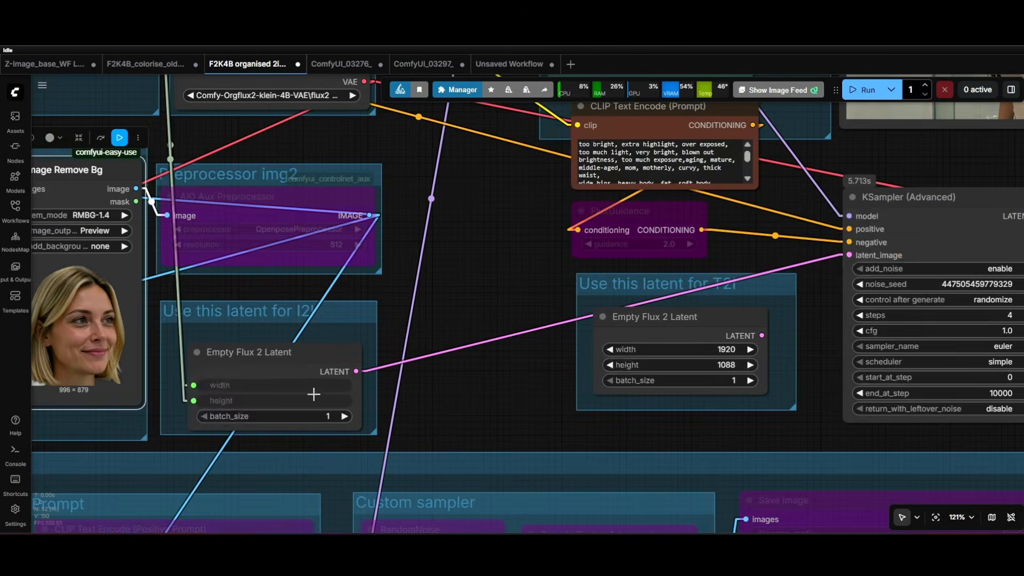
scroll(300, 390, down, 5)
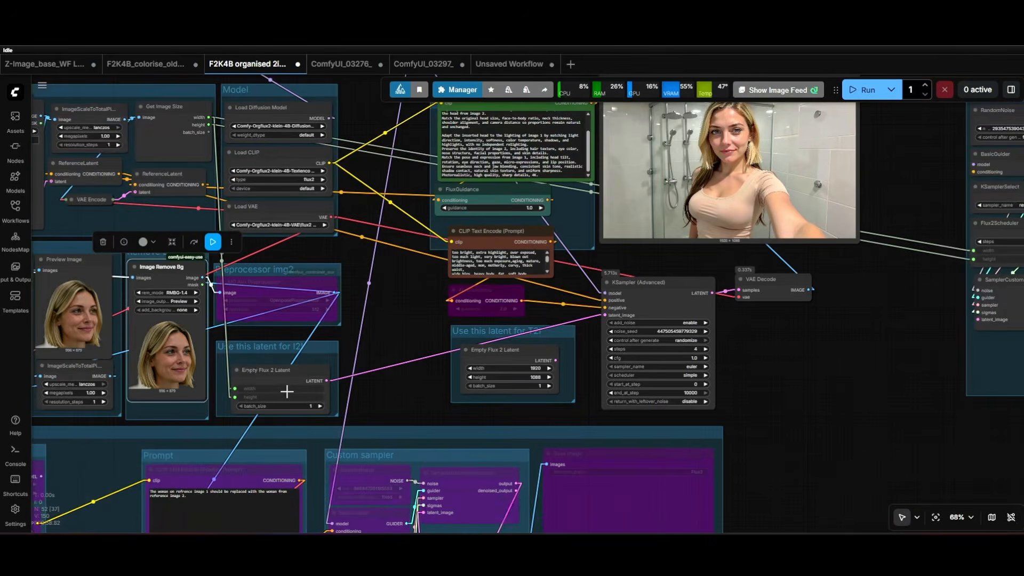
Step: Bypass the ImageScaleToTotalPixels node in the Image1 group
drag(398, 317, 431, 332)
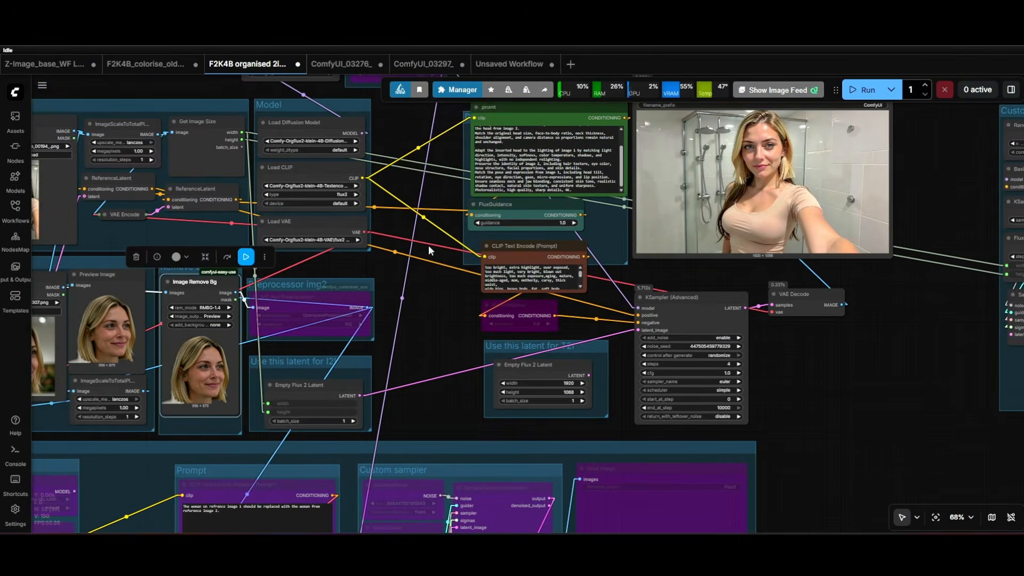
click(134, 127)
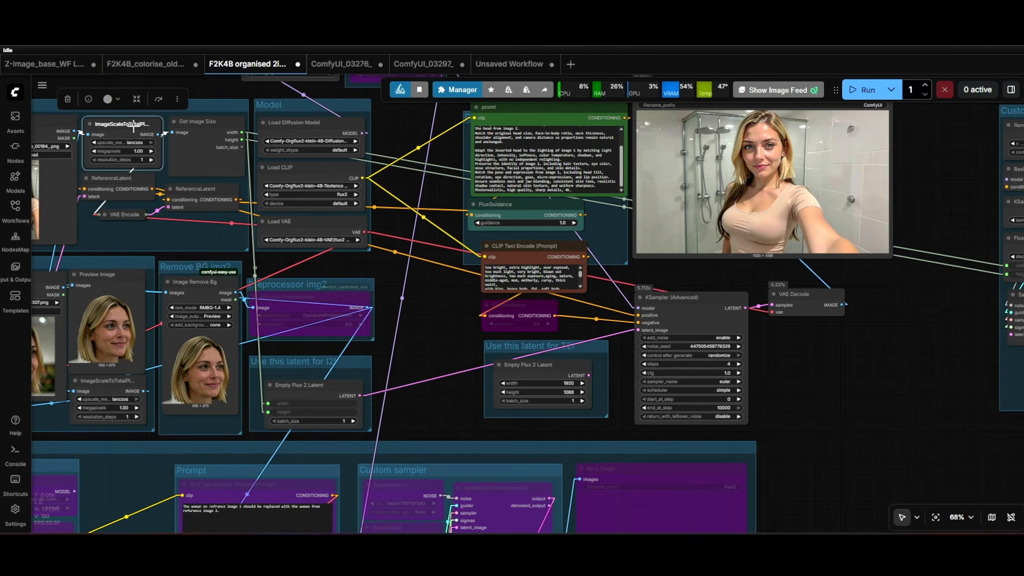
click(159, 99)
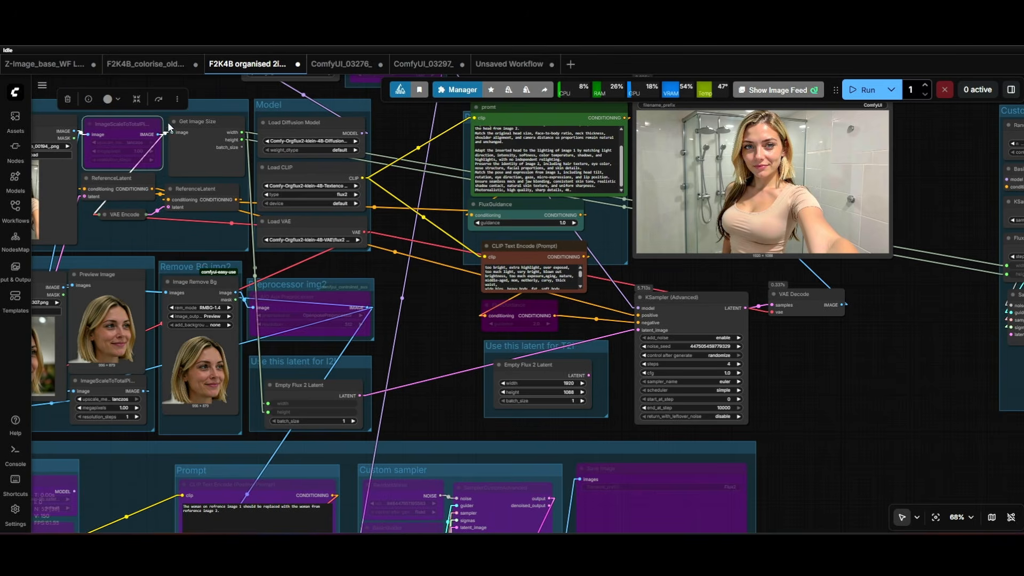
Step: Run the workflow with the image-to-image latent and inspect the head swap result in the Save Image node
click(863, 90)
drag(793, 382, 673, 427)
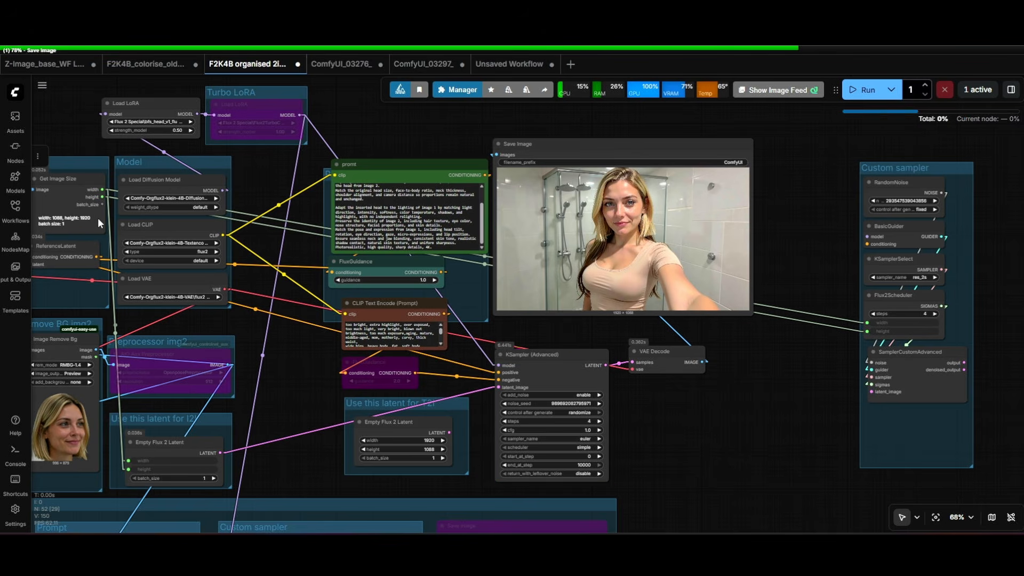
scroll(619, 179, up, 10)
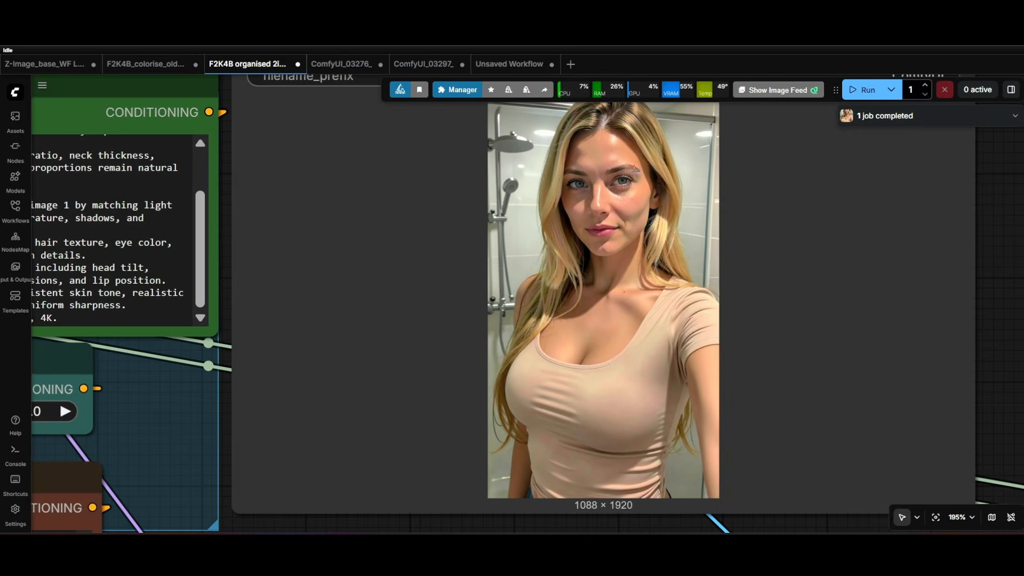
scroll(608, 191, down, 3)
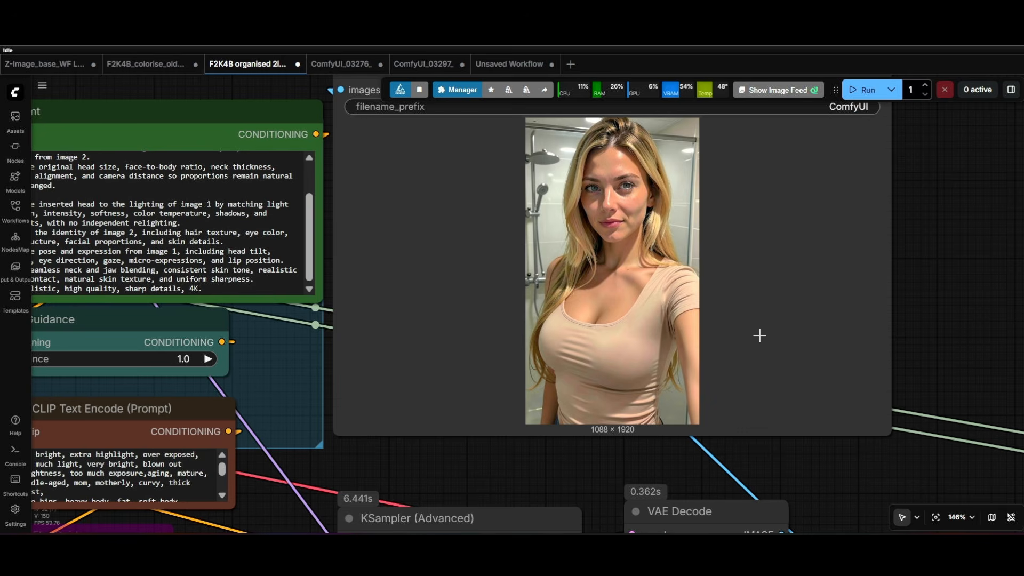
scroll(821, 336, down, 4)
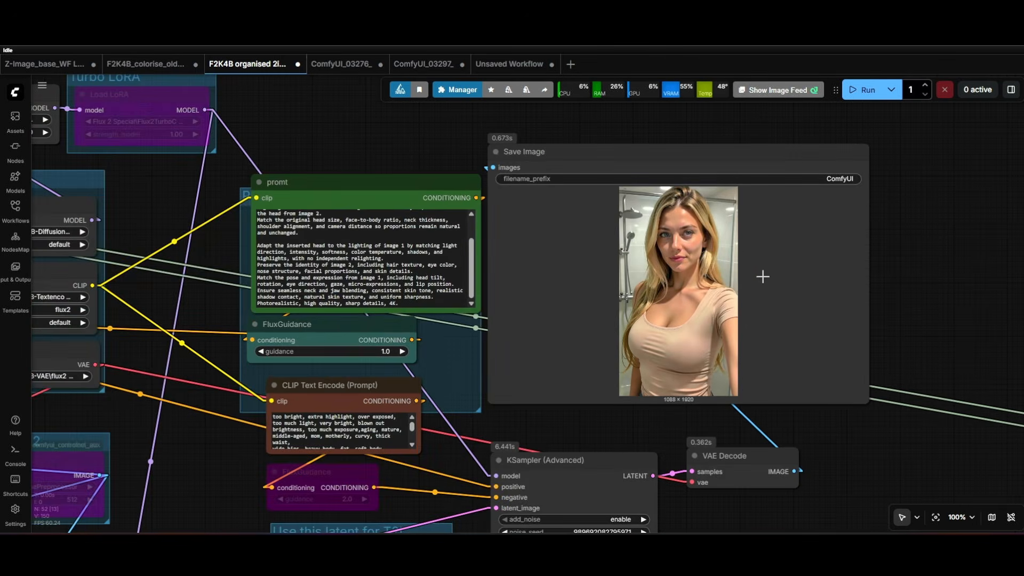
scroll(683, 229, up, 10)
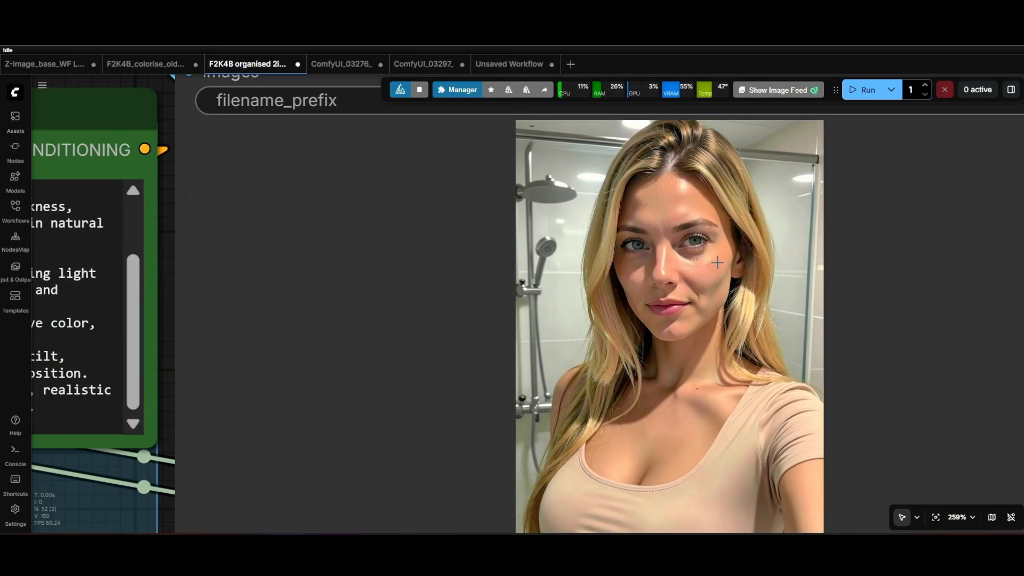
scroll(718, 262, down, 14)
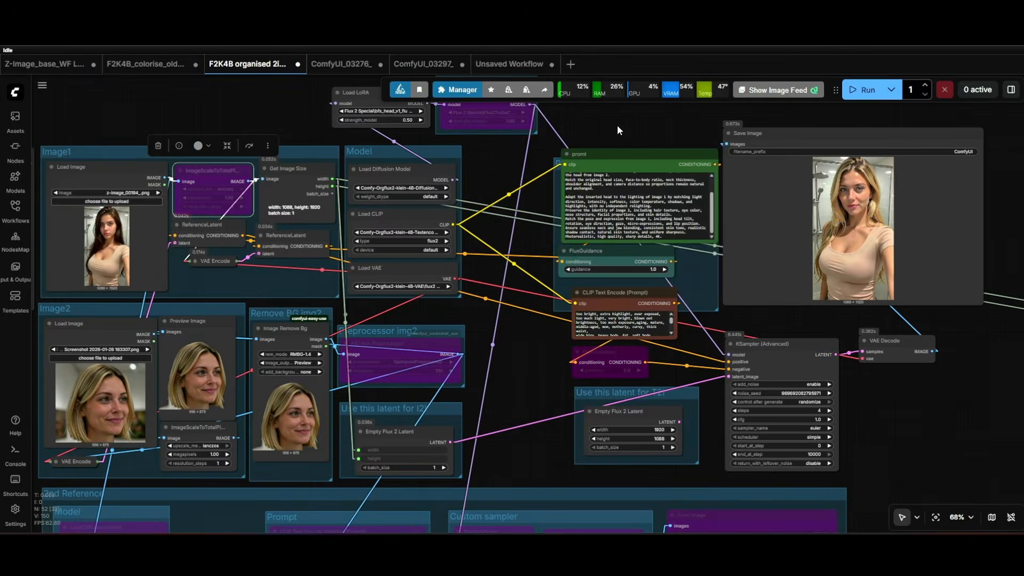
scroll(617, 125, down, 1)
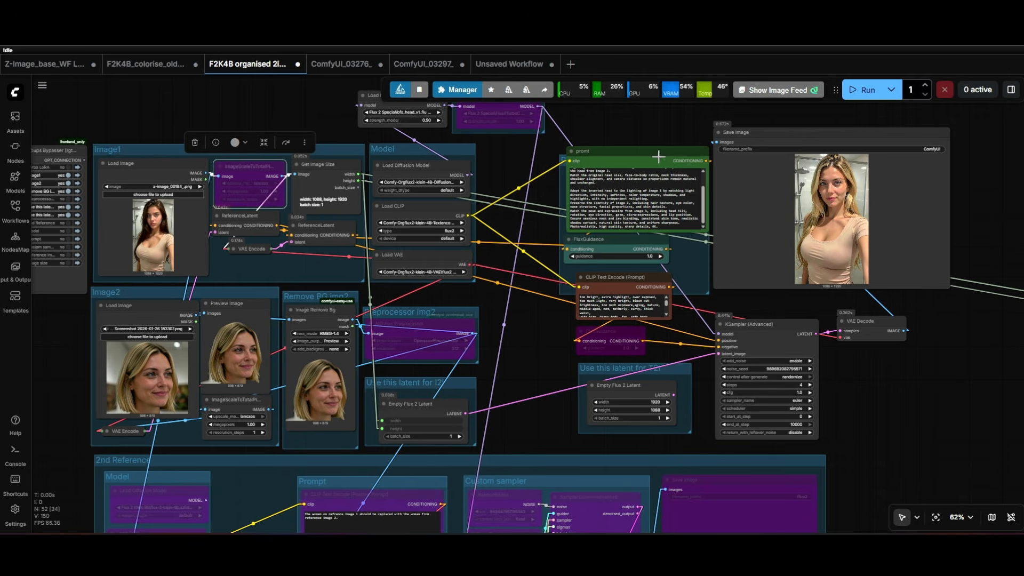
scroll(806, 194, up, 4)
scroll(303, 209, down, 3)
drag(364, 217, 408, 246)
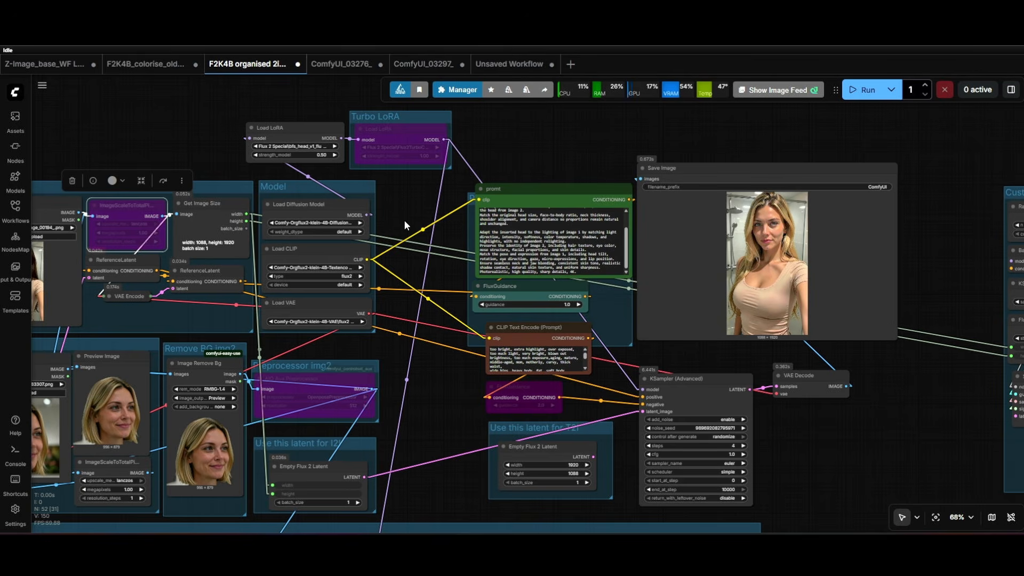
Step: Switch to the ComfyUI_03276_ workflow and examine its LoRA, pose_swap prompt and the two input images
key(alt+grave)
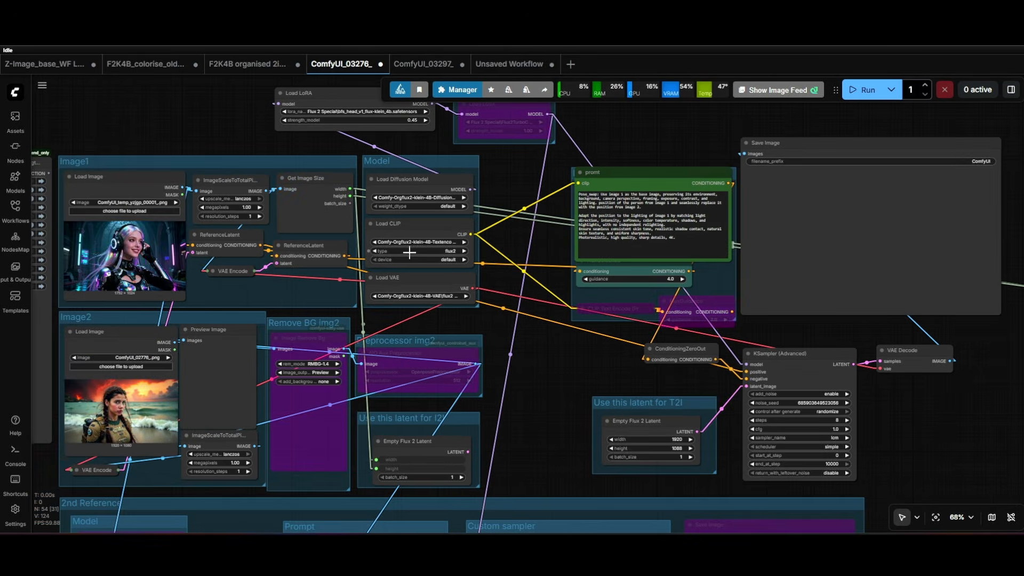
scroll(408, 261, up, 2)
drag(408, 260, 540, 413)
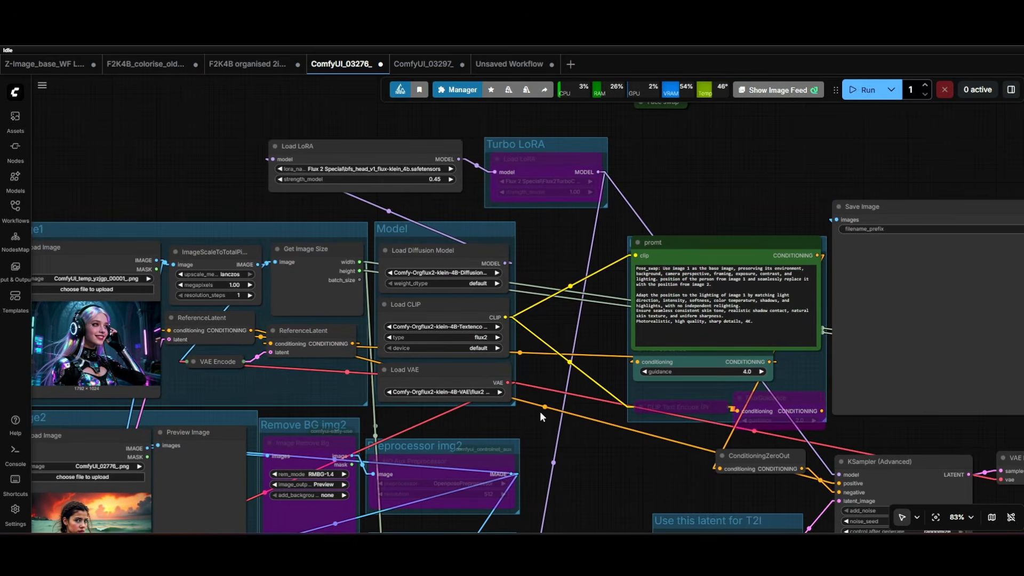
drag(543, 372, 598, 317)
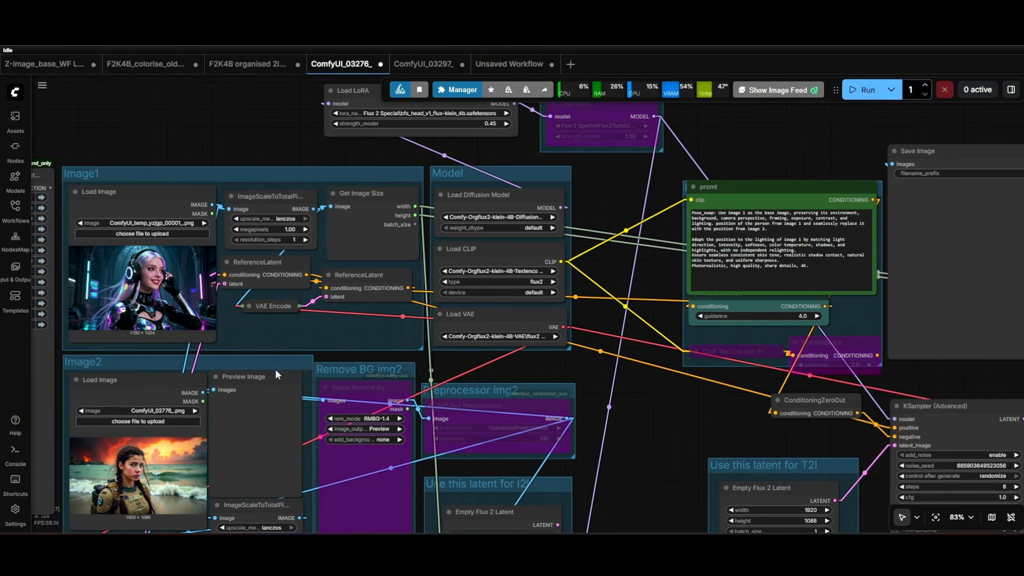
Step: Run the pose swap workflow and read the full Pose_swap text in the promt node while it generates
click(864, 89)
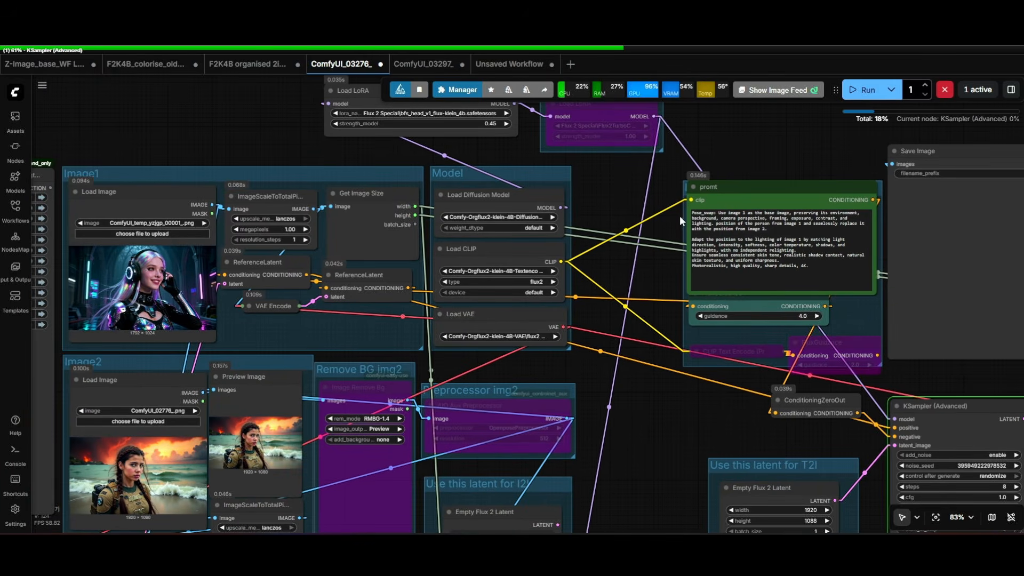
scroll(661, 264, up, 10)
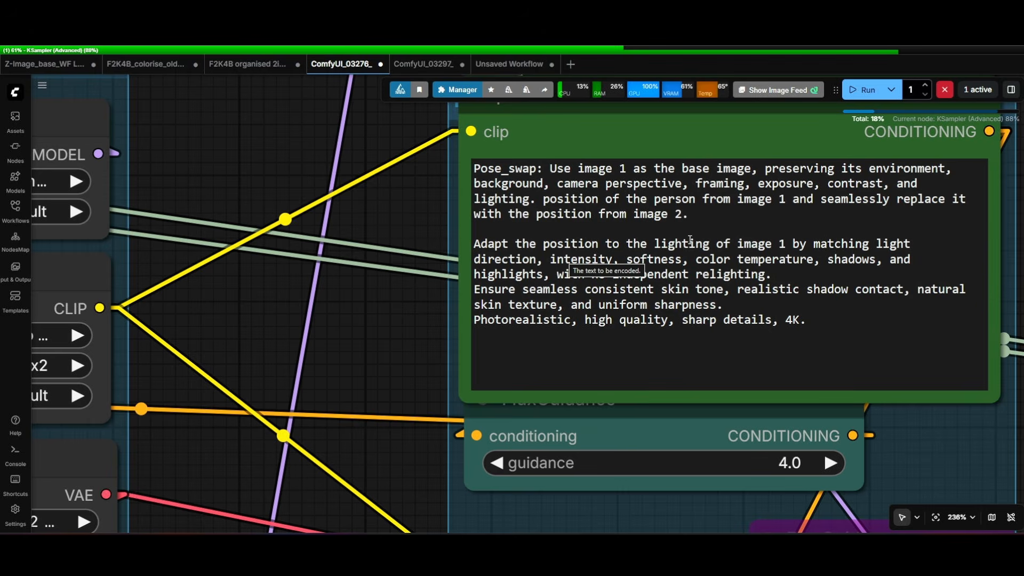
scroll(652, 260, down, 2)
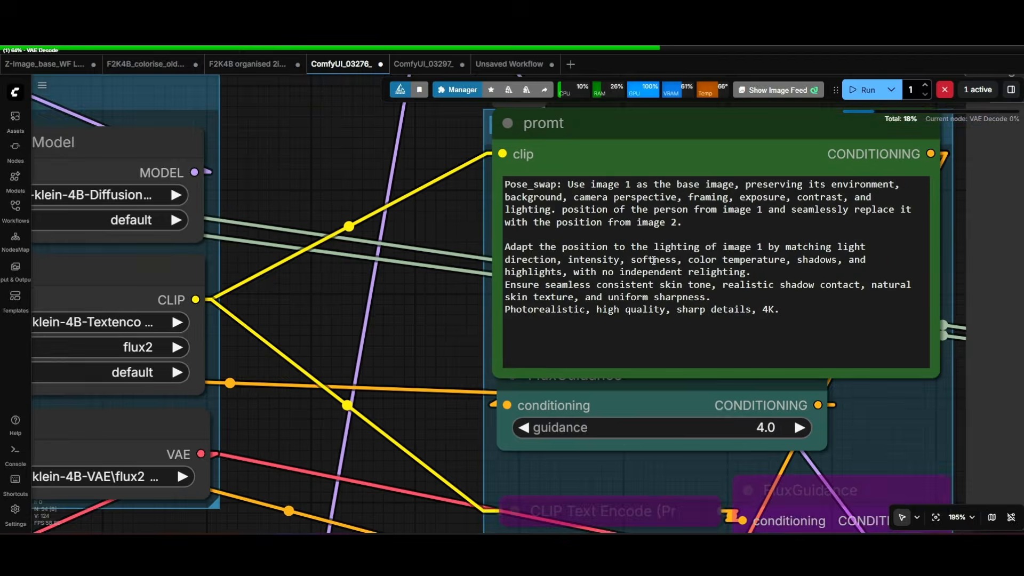
scroll(623, 239, down, 14)
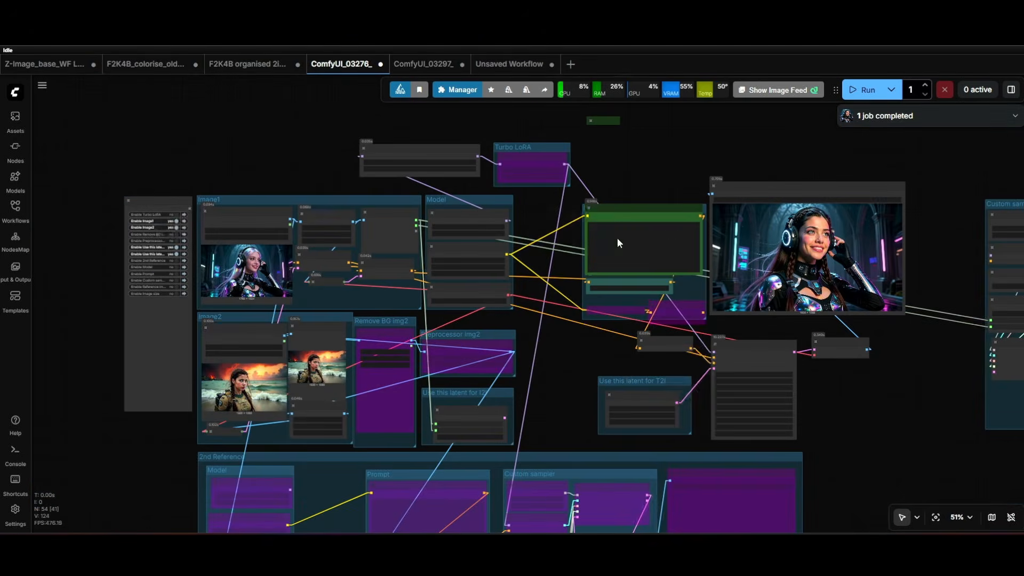
drag(907, 271, 836, 283)
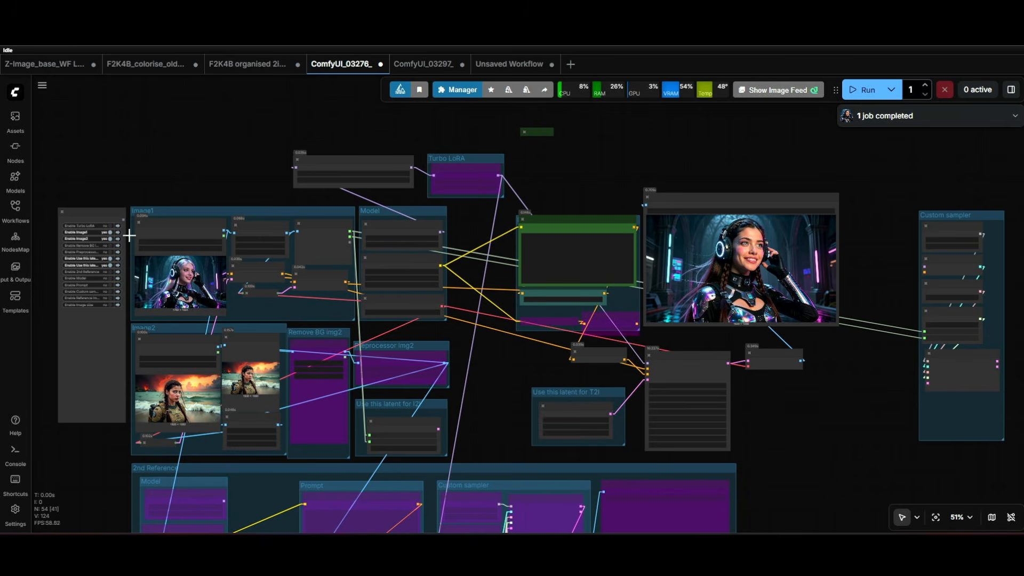
Step: Place the Image1 group's Load Image node beside the Save Image node and compare the source picture with the generated one
drag(165, 229, 552, 209)
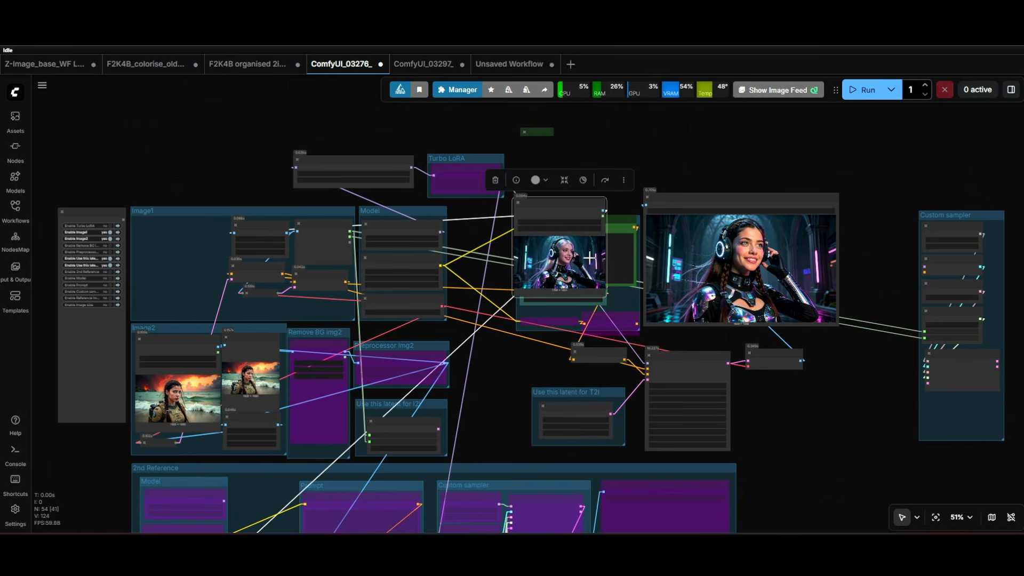
scroll(613, 262, up, 13)
drag(720, 334, 390, 341)
scroll(390, 342, down, 2)
scroll(389, 341, down, 1)
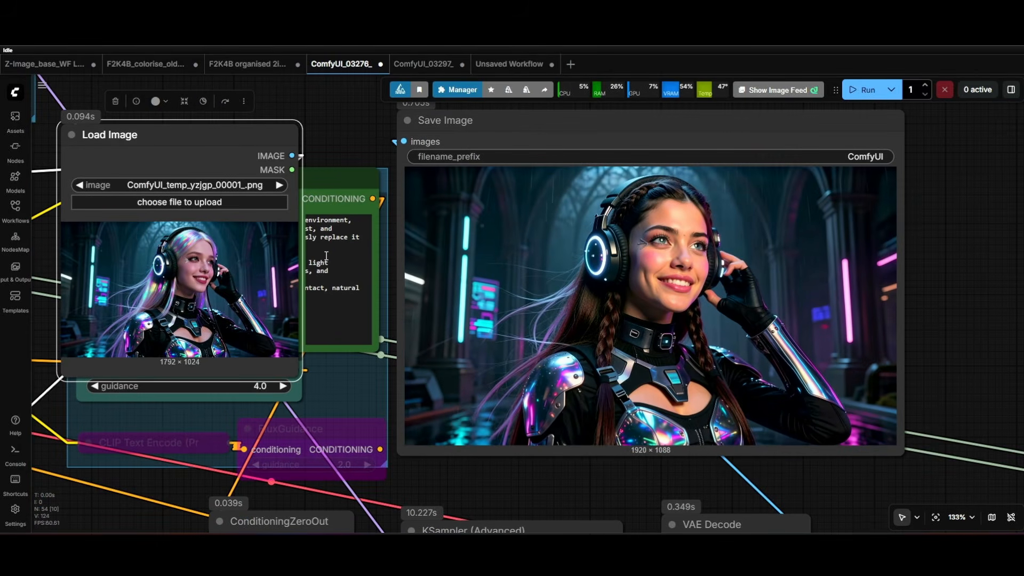
scroll(576, 213, up, 7)
scroll(576, 213, down, 8)
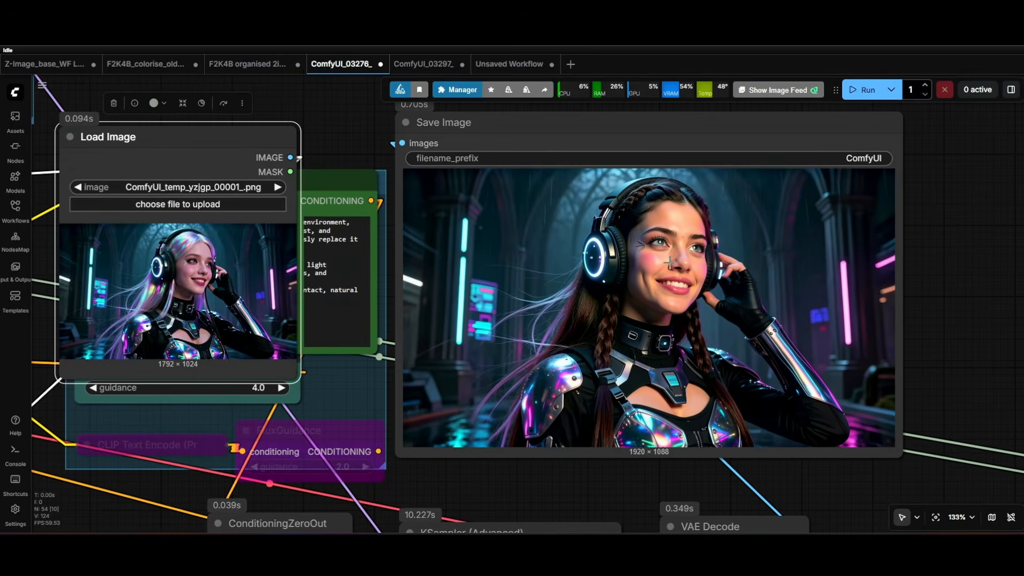
scroll(643, 245, up, 4)
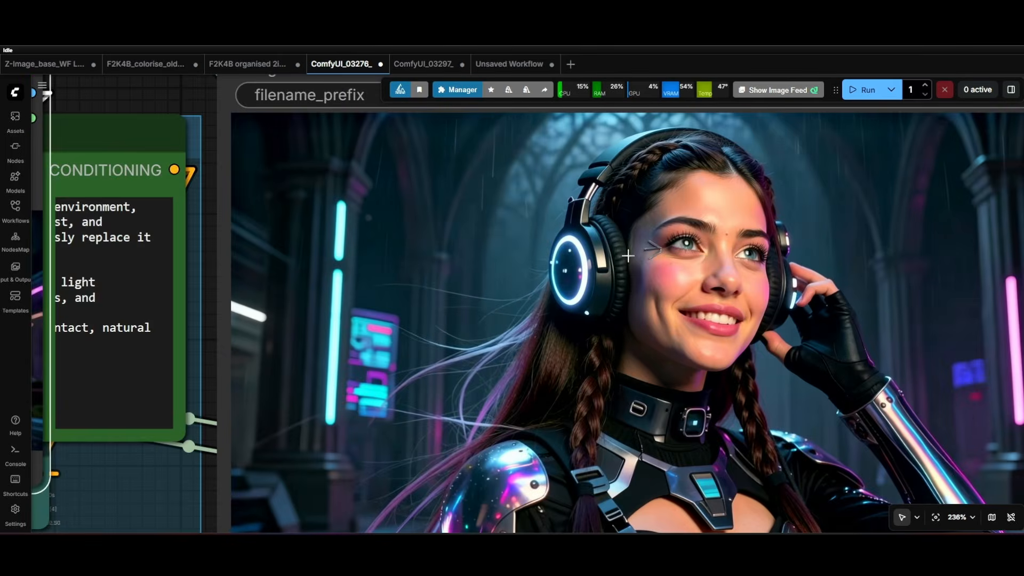
scroll(639, 269, down, 2)
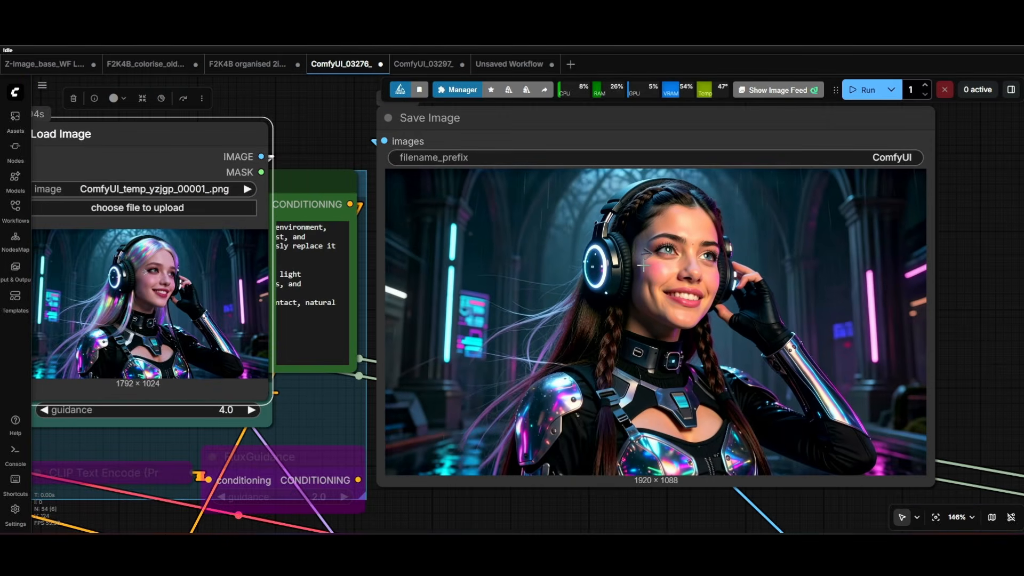
scroll(537, 319, up, 3)
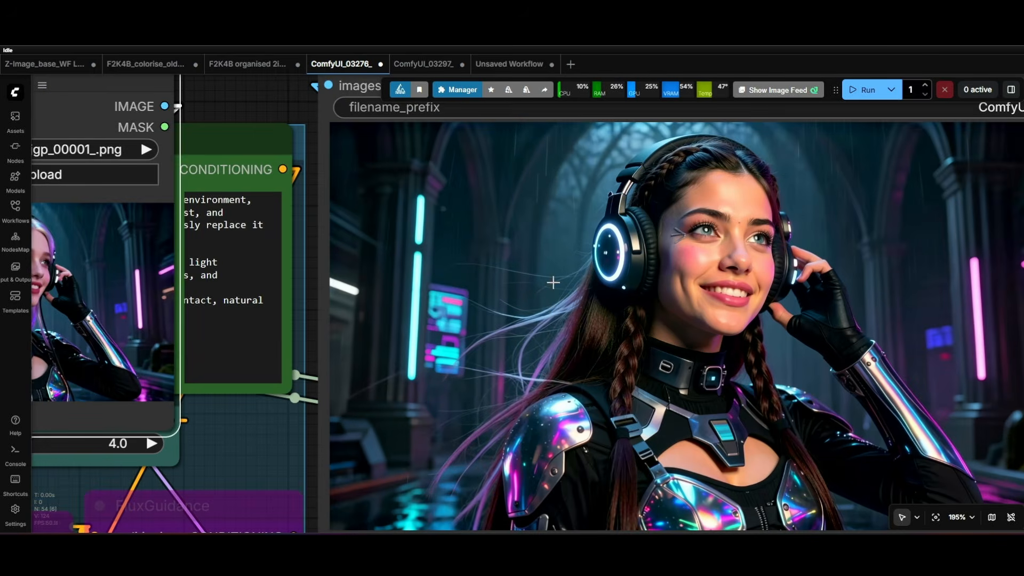
scroll(553, 283, down, 4)
scroll(114, 308, up, 3)
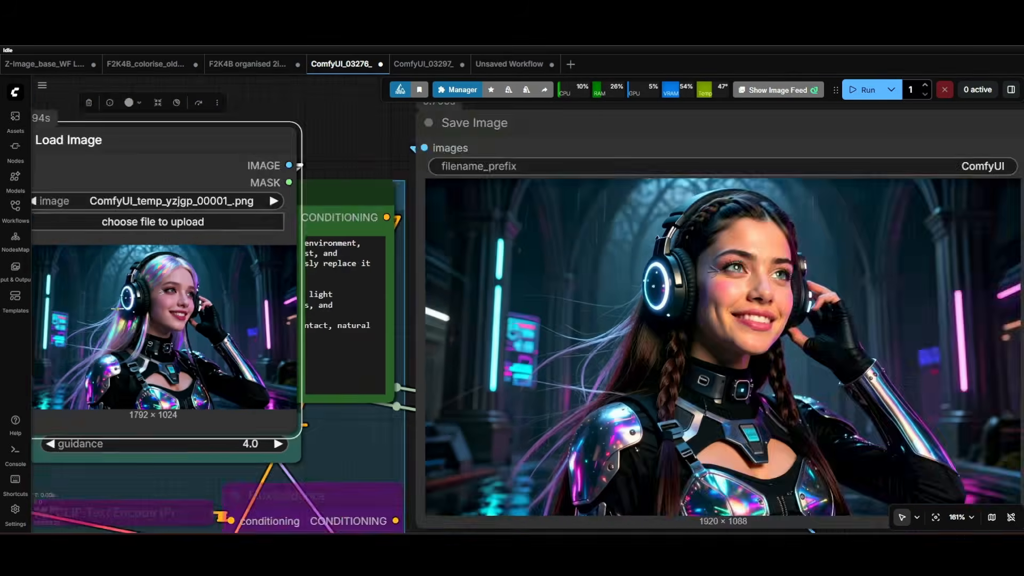
scroll(115, 308, down, 4)
Step: Return the Load Image node to the Image1 group and move the Save Image node beside the Image2 group
drag(218, 216, 120, 189)
scroll(536, 141, down, 7)
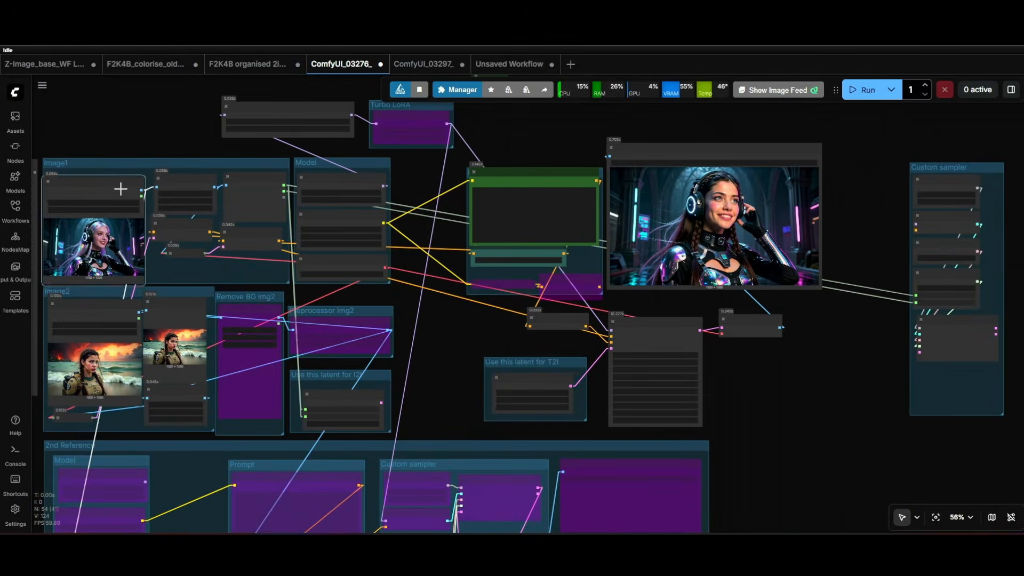
drag(729, 157, 343, 307)
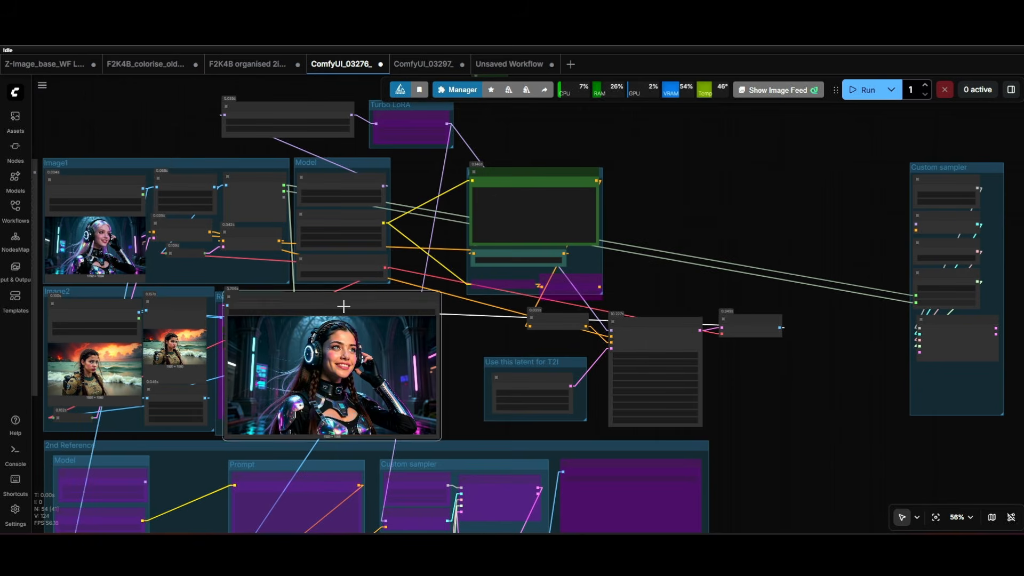
Step: Compare the woman in the generated image with the woman in the Image2 input picture
scroll(194, 359, up, 12)
drag(320, 358, 418, 350)
scroll(325, 271, up, 4)
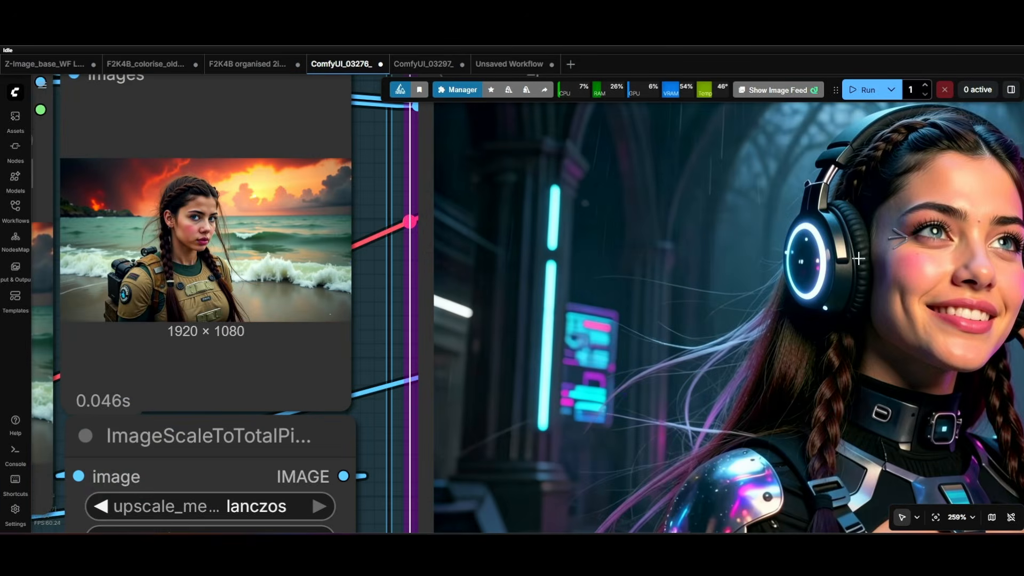
scroll(944, 231, down, 6)
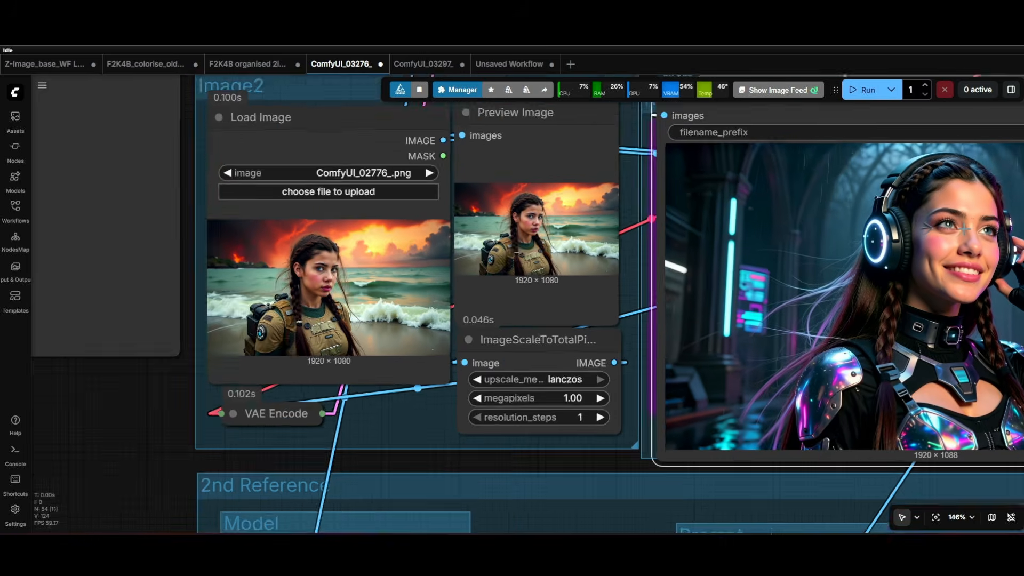
scroll(965, 228, down, 3)
drag(722, 248, 475, 288)
scroll(475, 288, down, 7)
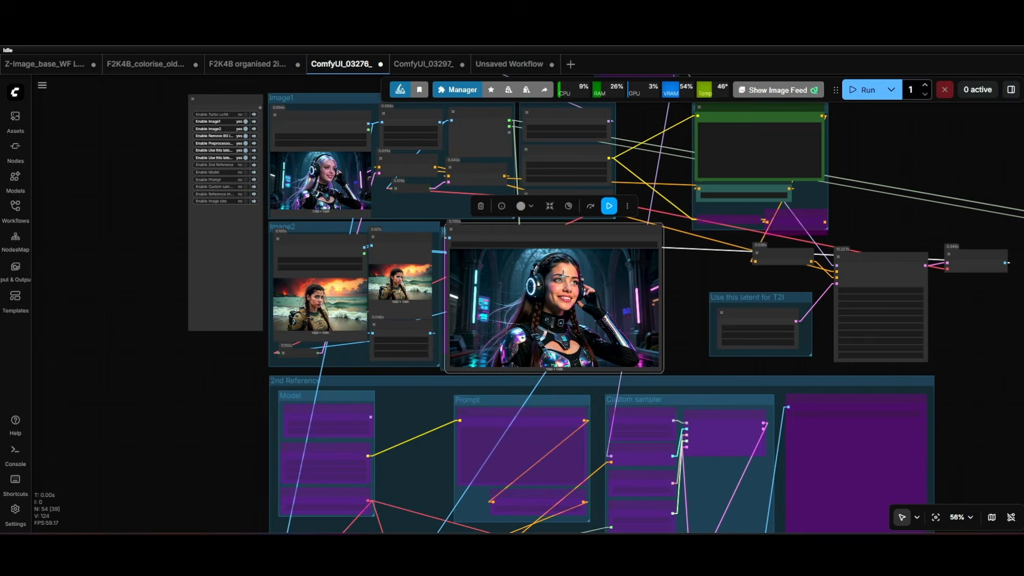
Step: Check the Load LoRA node and move the Save Image node back to the open space beyond the promt node
scroll(569, 270, down, 4)
drag(688, 208, 574, 336)
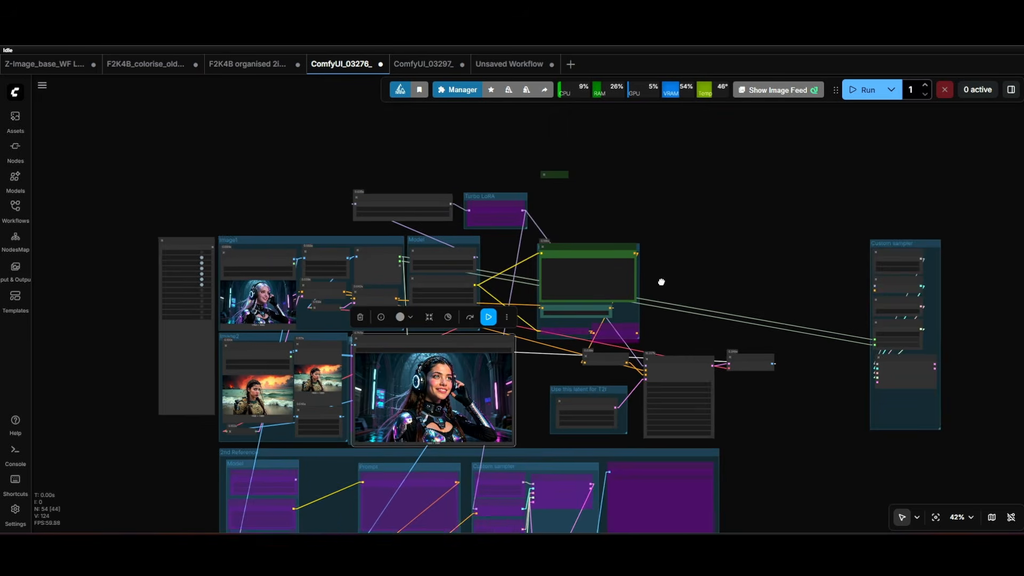
scroll(573, 336, up, 4)
scroll(411, 201, up, 4)
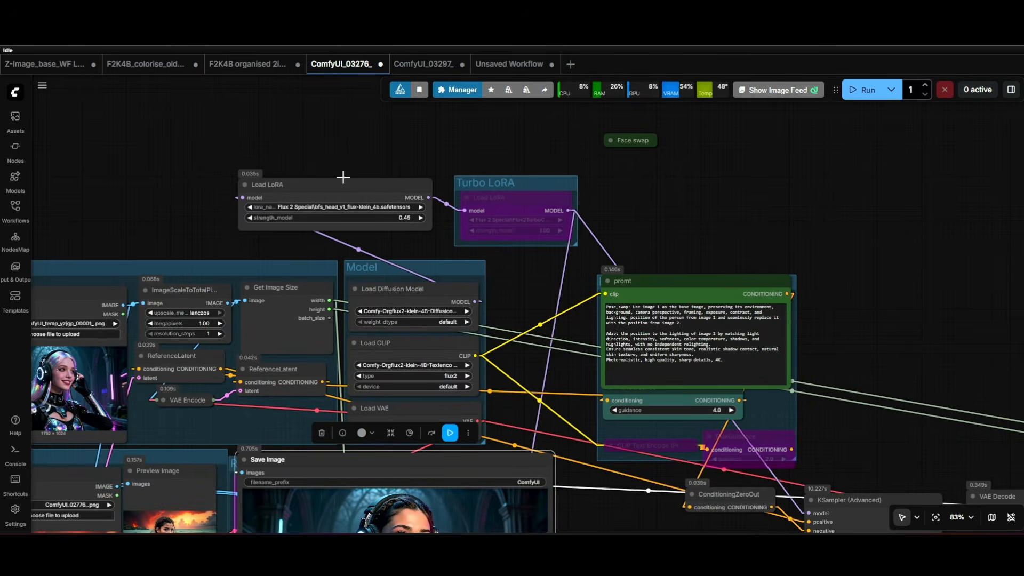
scroll(397, 201, down, 5)
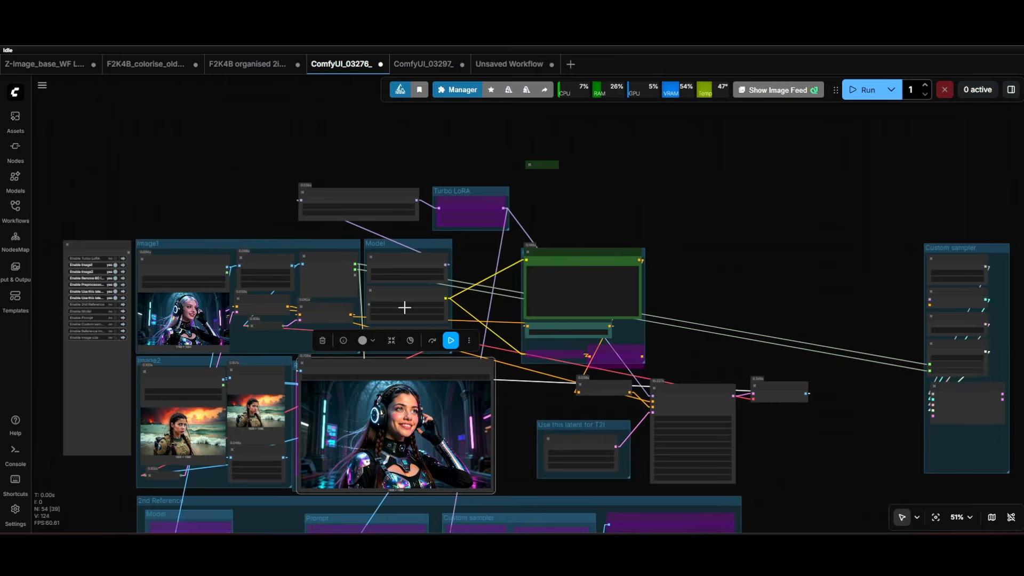
drag(406, 363, 781, 181)
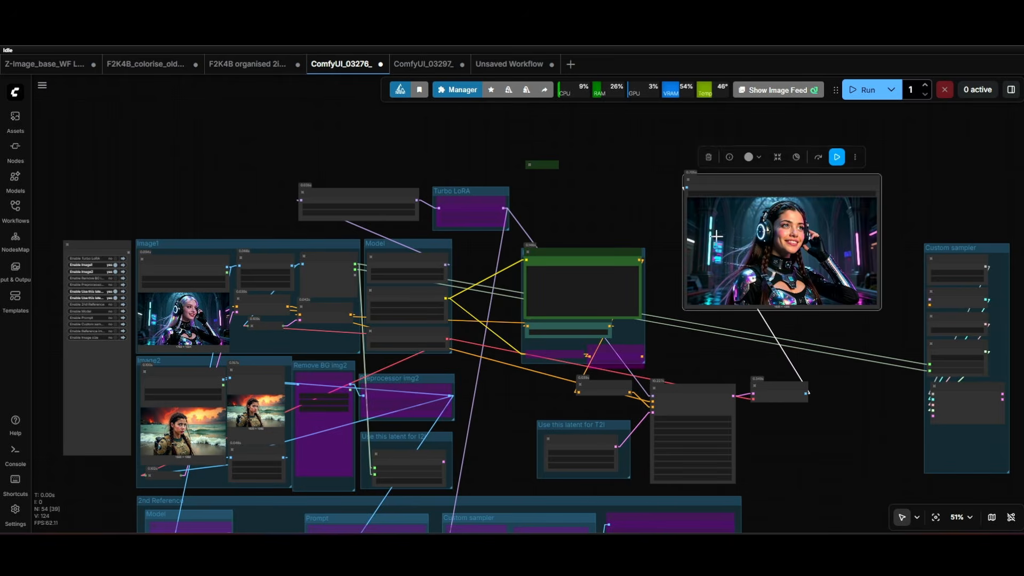
Step: Review the Pose_swap prompt wording against the generated image and the two input images
scroll(700, 248, up, 7)
scroll(635, 286, up, 1)
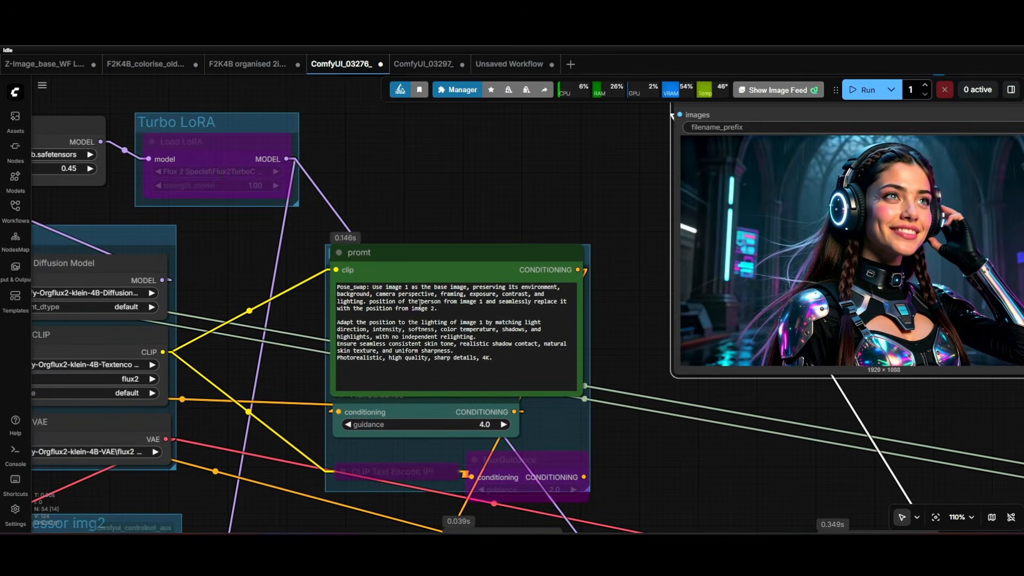
scroll(515, 293, down, 4)
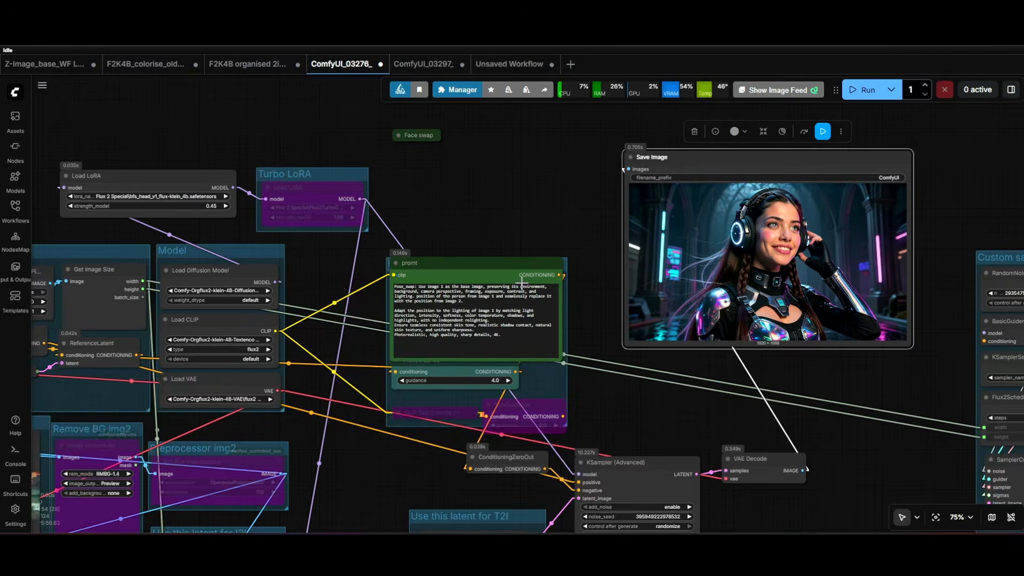
drag(538, 225, 459, 241)
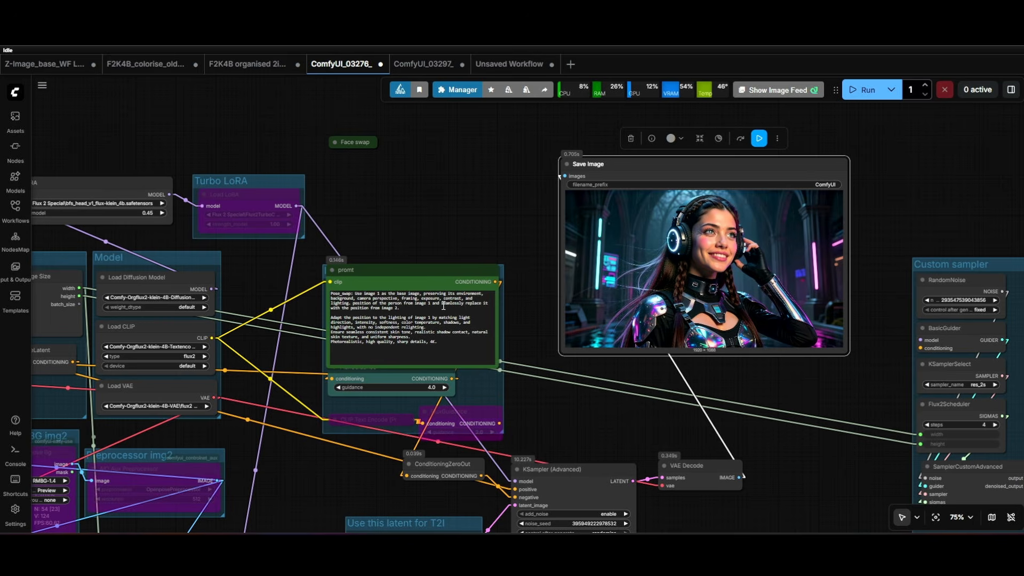
scroll(501, 310, up, 3)
scroll(530, 281, down, 3)
drag(499, 198, 574, 236)
scroll(575, 237, down, 5)
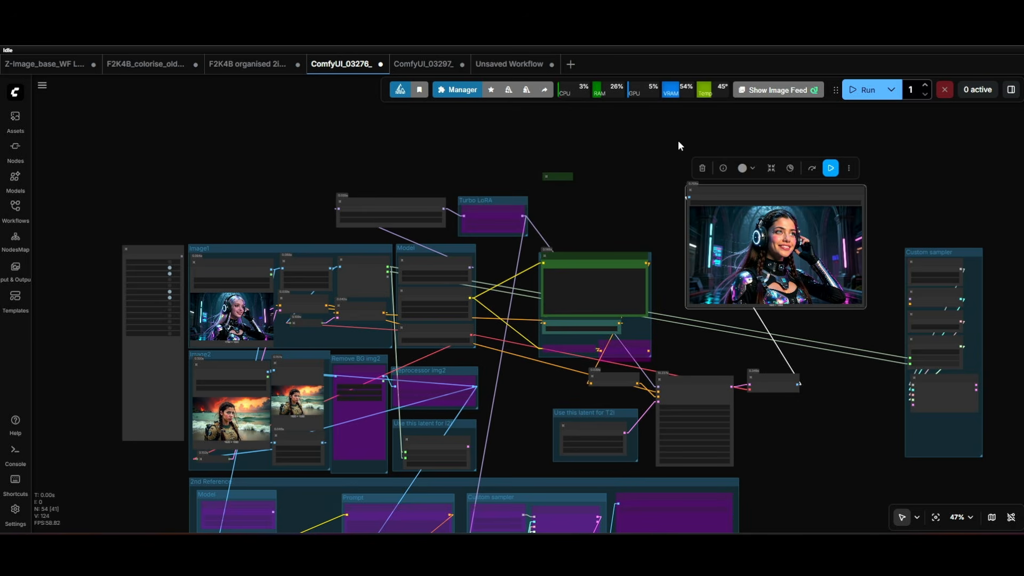
Step: Inspect the generated image up close and reposition the Save Image node just above the VAE Decode node
scroll(783, 235, up, 10)
scroll(535, 138, up, 2)
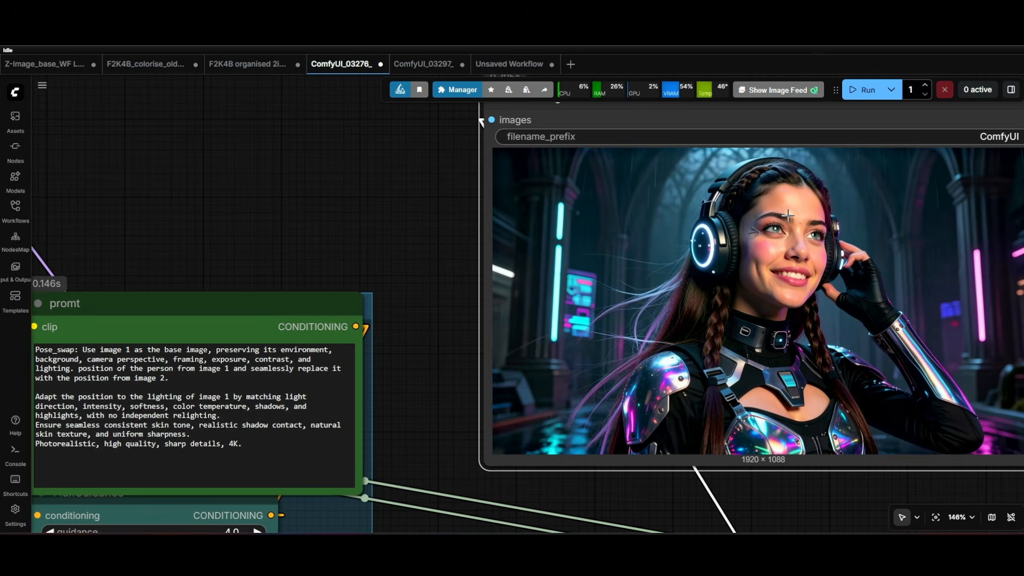
scroll(628, 181, down, 7)
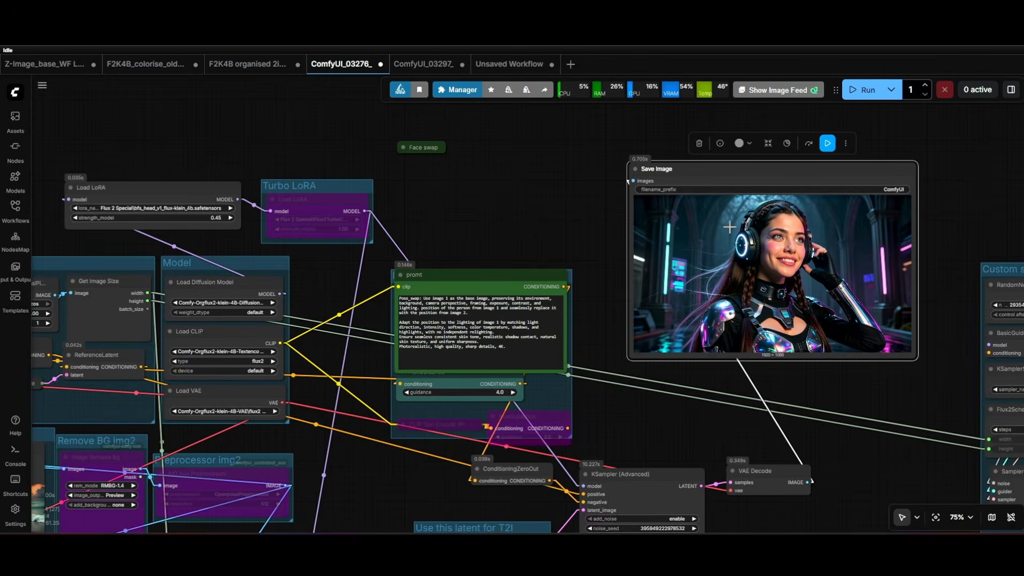
drag(768, 174, 820, 253)
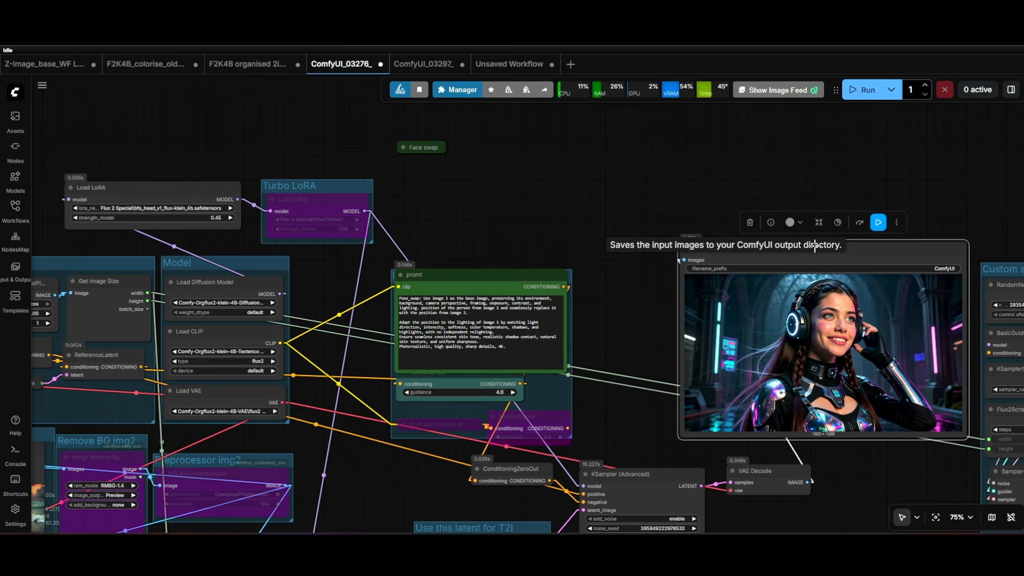
Step: Switch to the ComfyUI_03297_ workflow and examine its Image1 and Image2 inputs, background removal and OpenposePreprocessor nodes
click(423, 63)
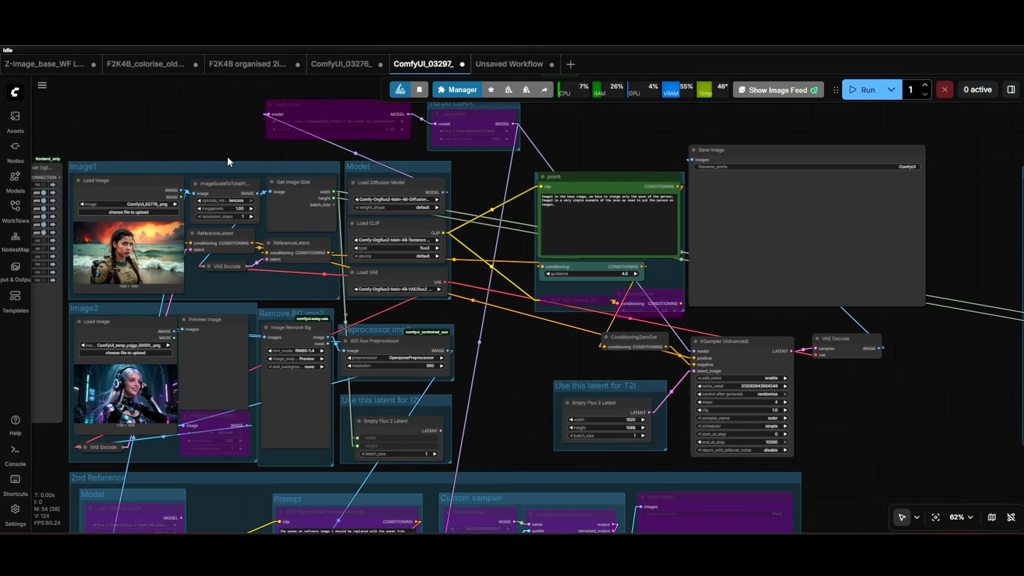
scroll(228, 156, up, 8)
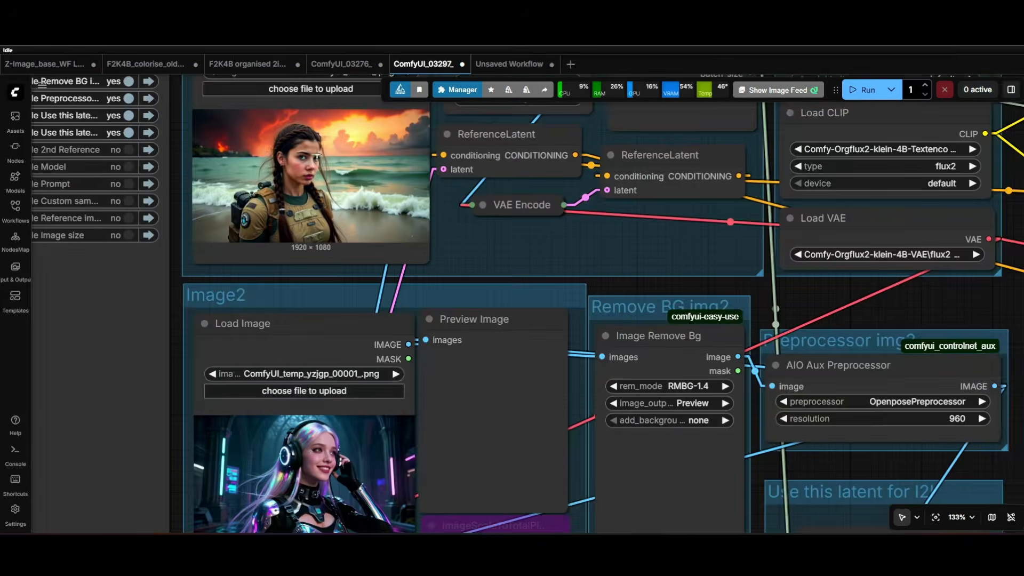
scroll(315, 149, up, 3)
drag(508, 289, 490, 367)
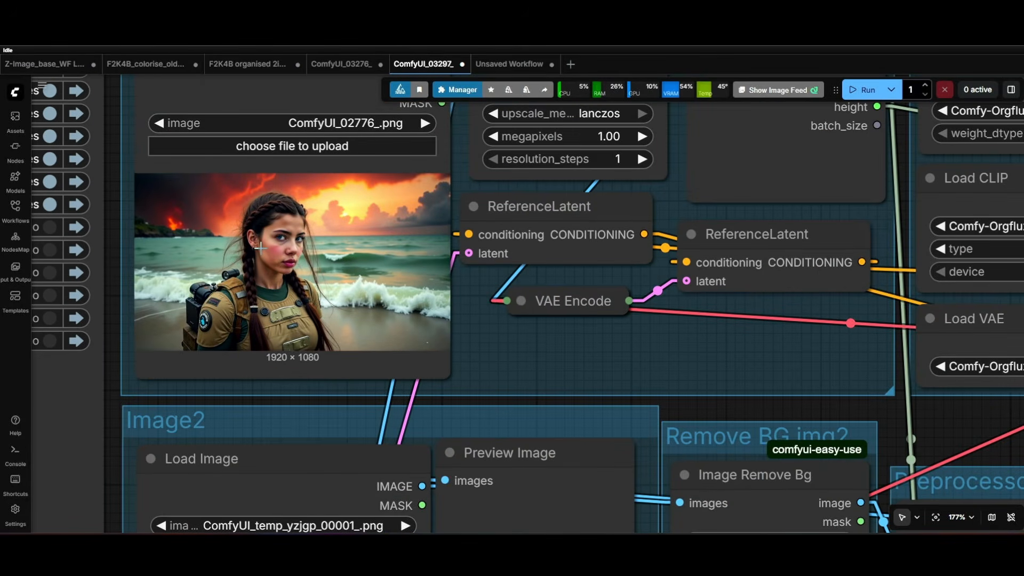
scroll(261, 248, down, 4)
drag(417, 323, 408, 204)
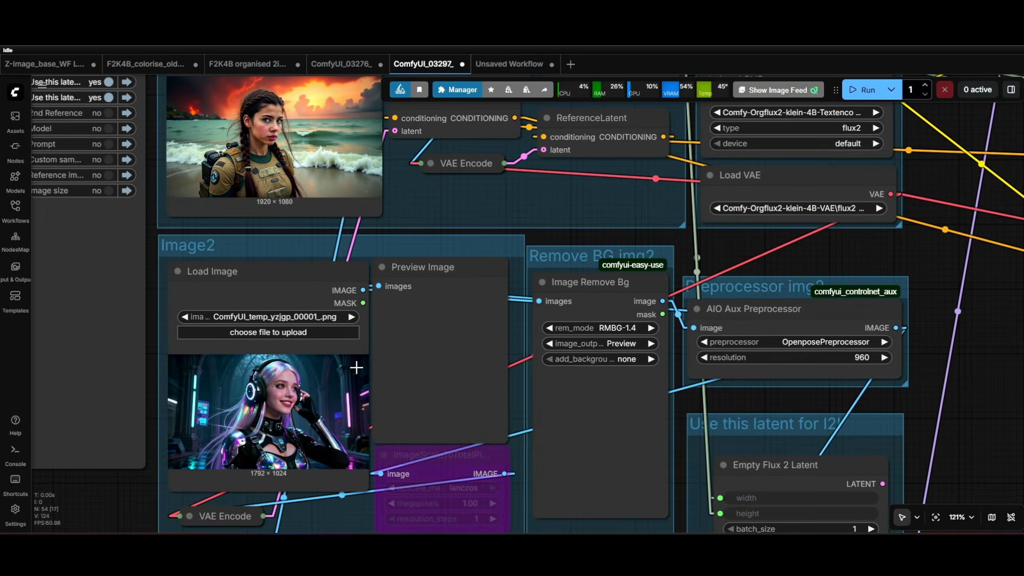
scroll(277, 224, up, 3)
scroll(284, 267, up, 5)
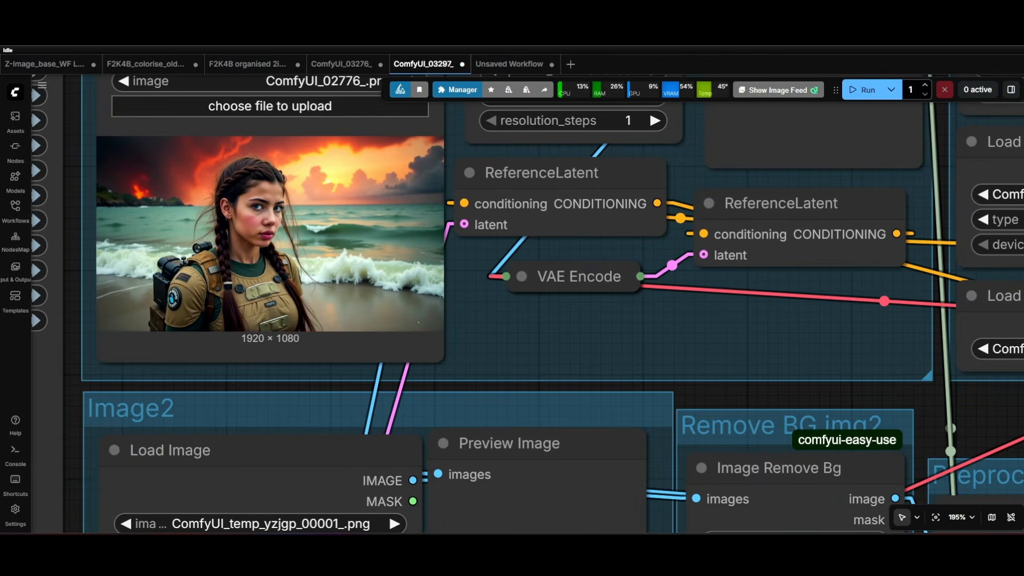
scroll(249, 315, down, 7)
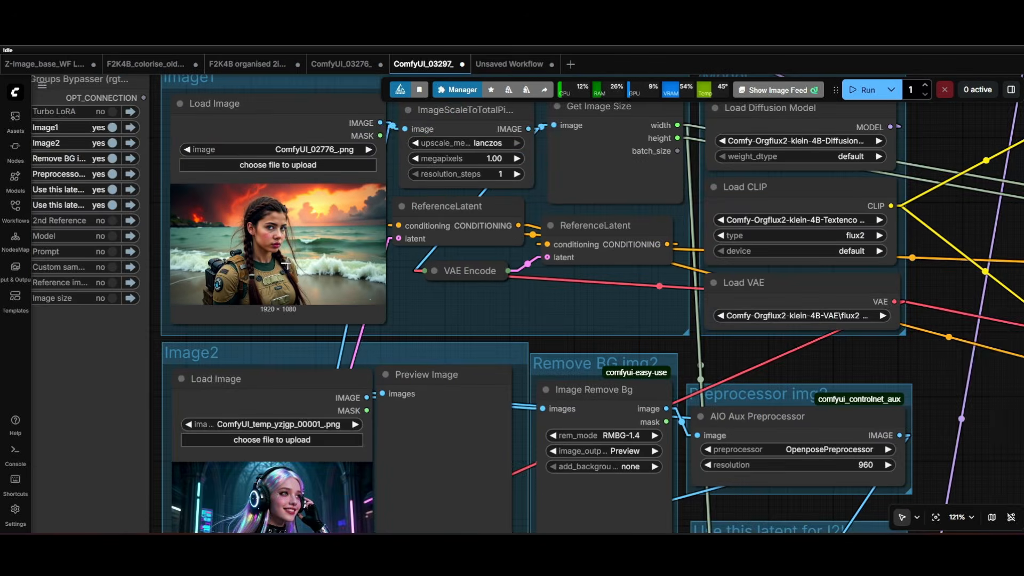
scroll(449, 314, right, 10)
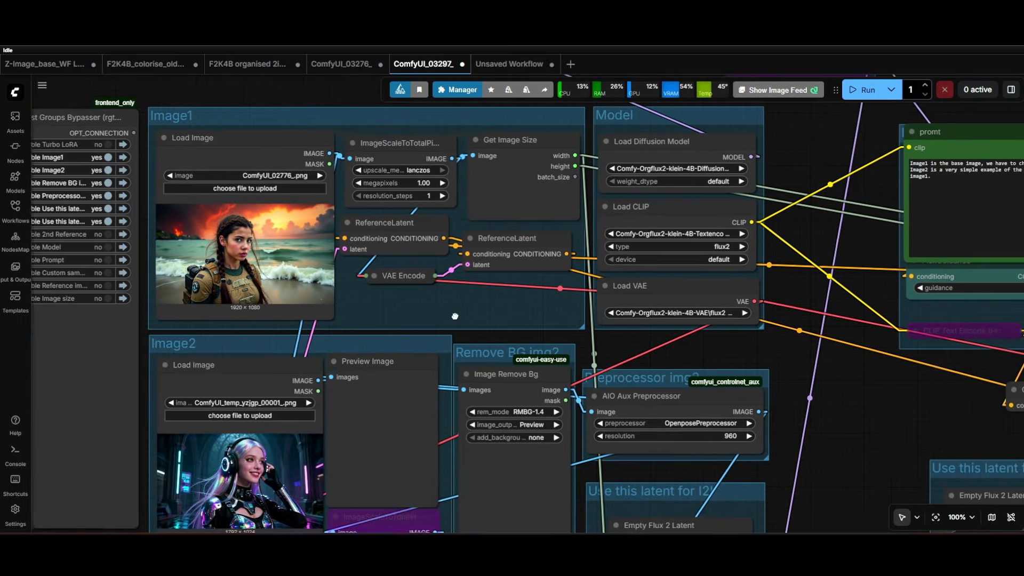
Step: Review the pose-change wording in the promt node and the bypassed Load LoRA and Turbo LoRA nodes
scroll(638, 199, up, 8)
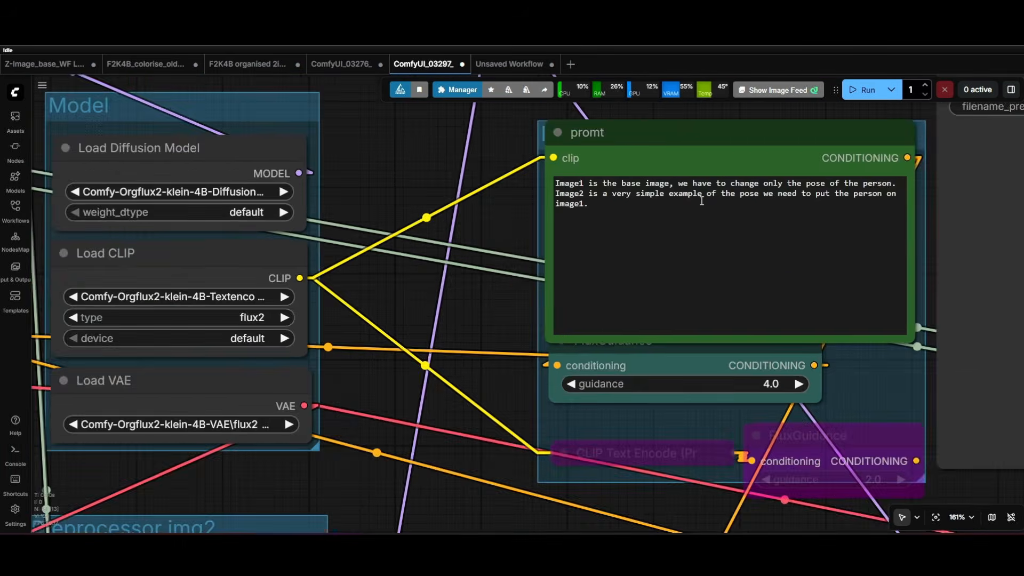
scroll(657, 201, down, 4)
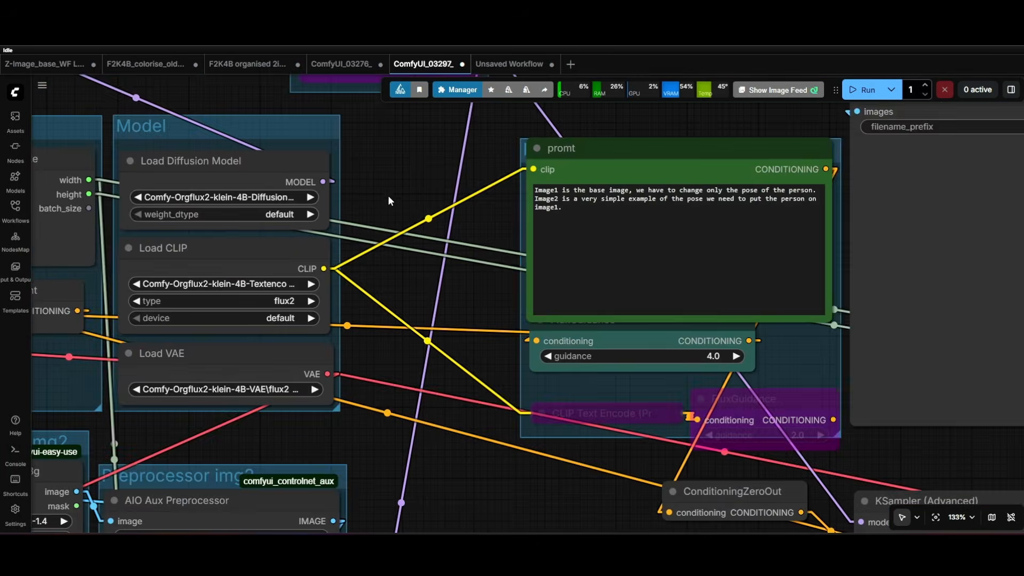
scroll(388, 203, up, 6)
scroll(388, 202, left, 3)
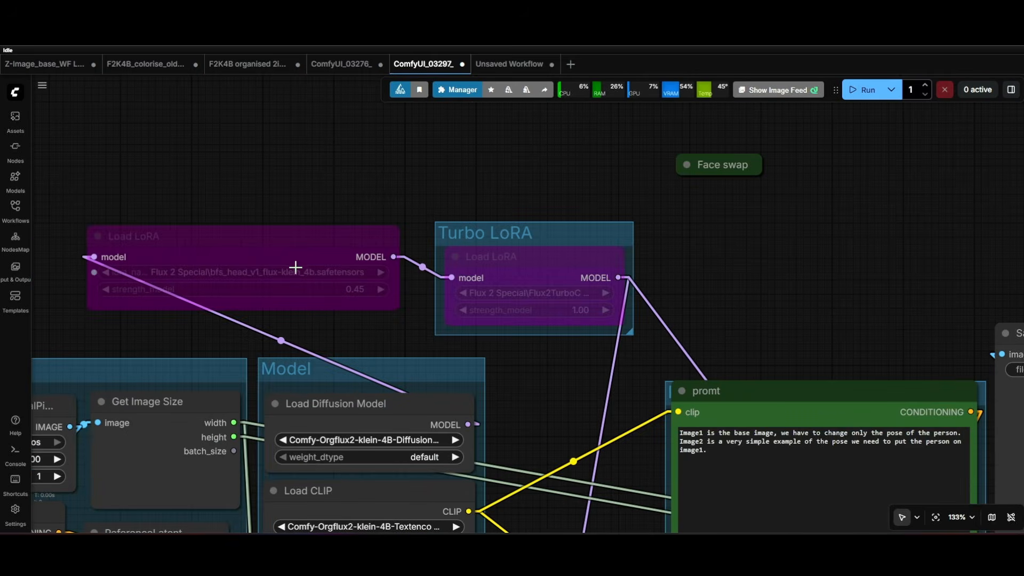
scroll(375, 319, down, 3)
scroll(374, 314, down, 1)
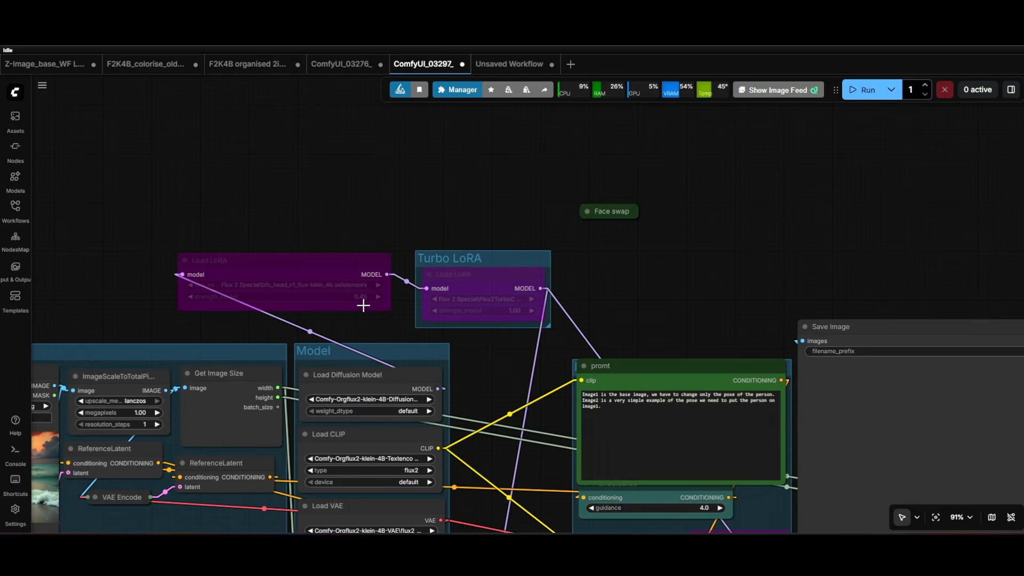
scroll(334, 290, down, 5)
Step: Examine the Image1 base portrait and the Image2 pose reference together with their processing nodes
drag(172, 293, 273, 153)
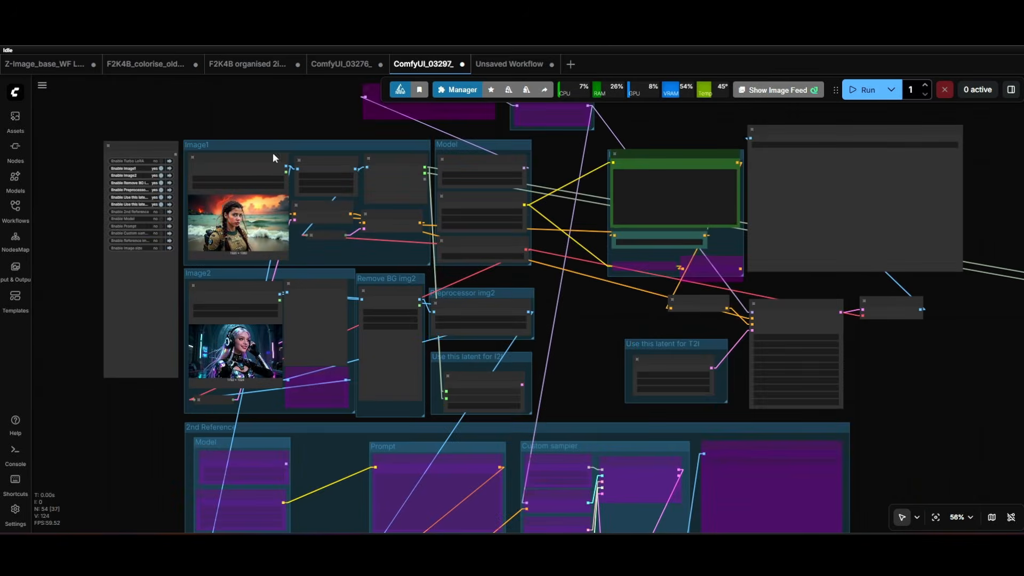
scroll(229, 347, up, 5)
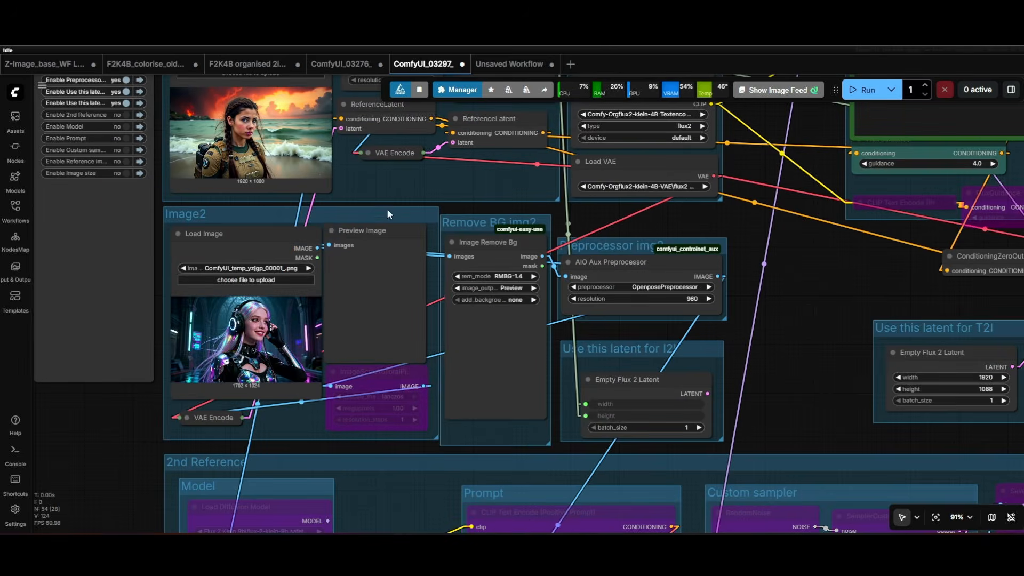
drag(336, 197, 321, 299)
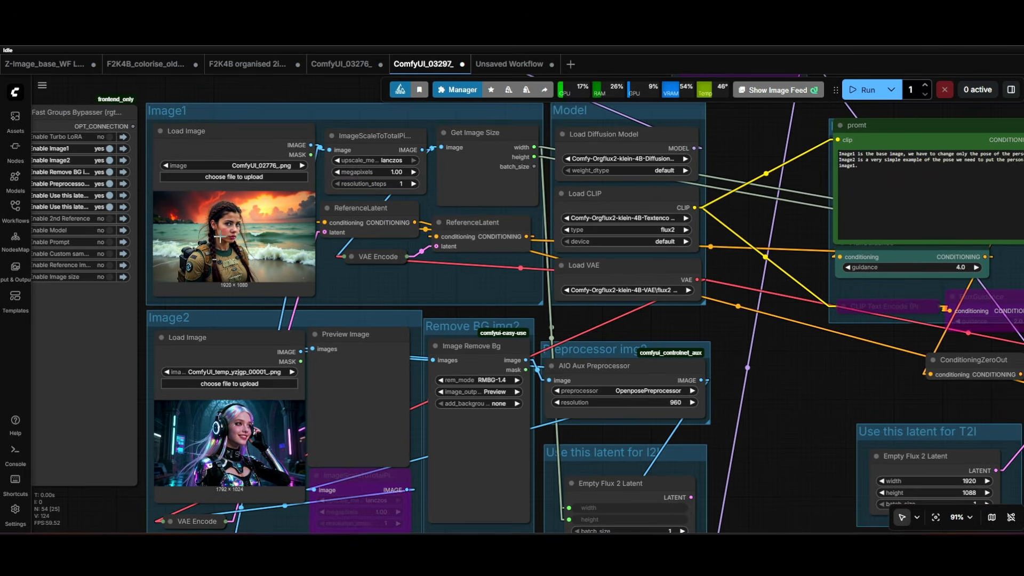
scroll(272, 240, up, 5)
scroll(229, 238, down, 3)
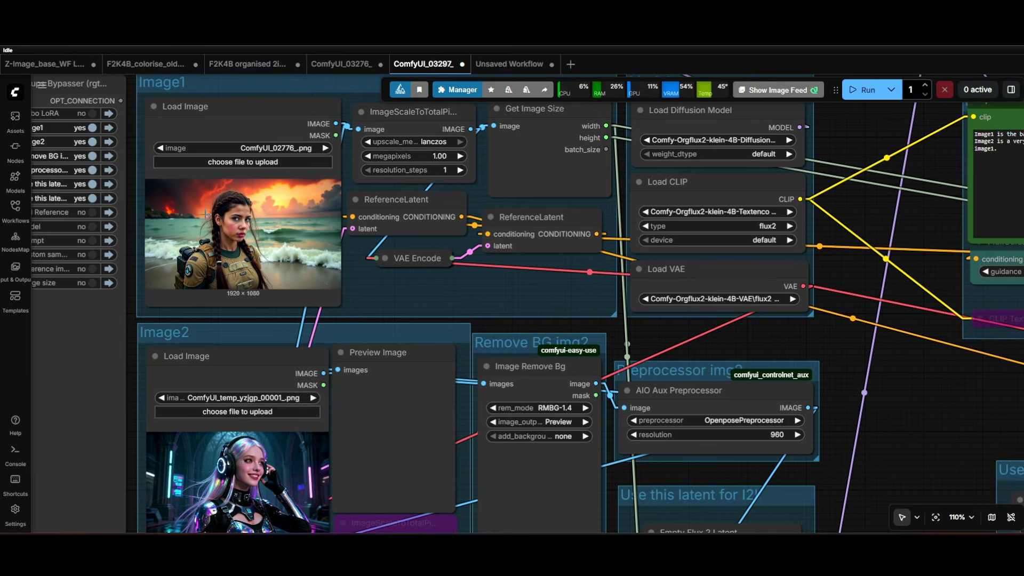
scroll(352, 291, down, 3)
drag(373, 292, 344, 242)
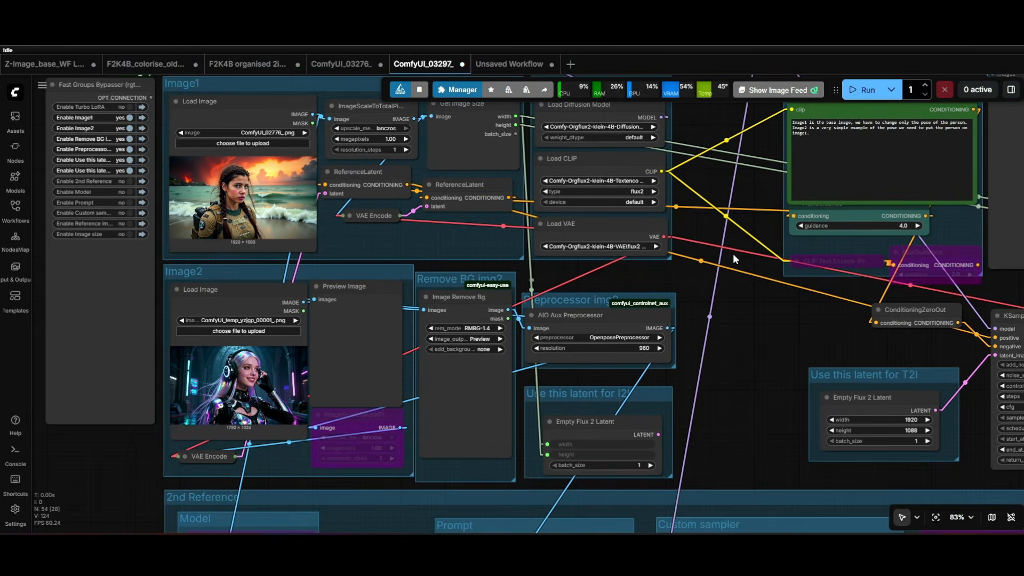
Step: Run the ComfyUI_03297_ pose-swap workflow once and follow its progress through to the Save Image node
drag(733, 258, 615, 297)
click(856, 90)
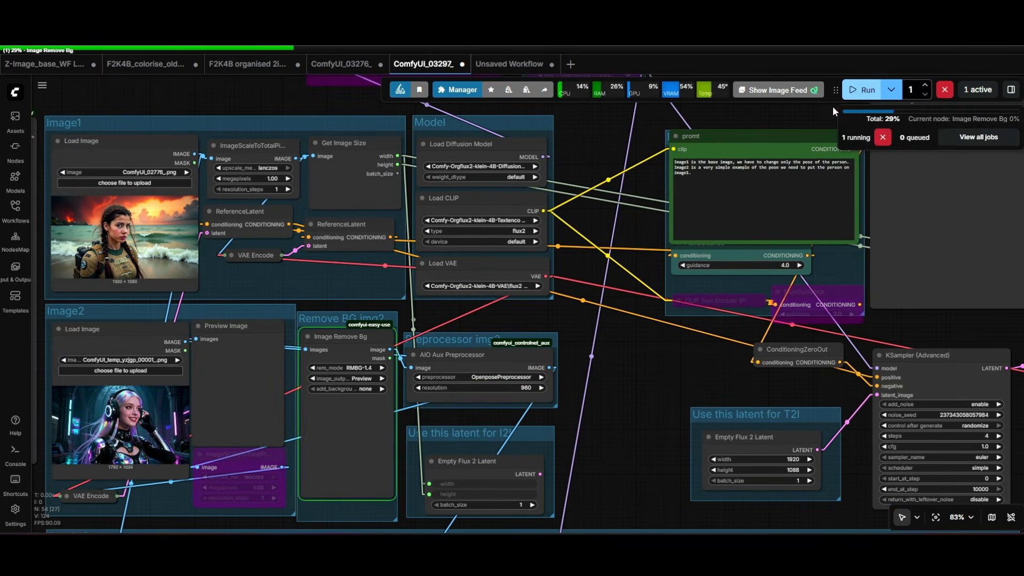
scroll(645, 200, up, 2)
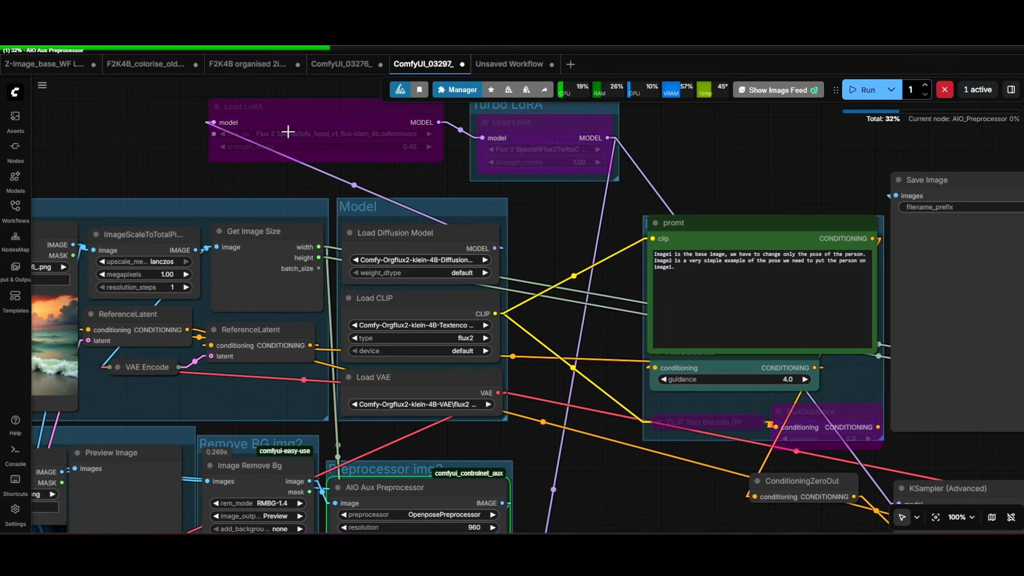
scroll(572, 329, up, 3)
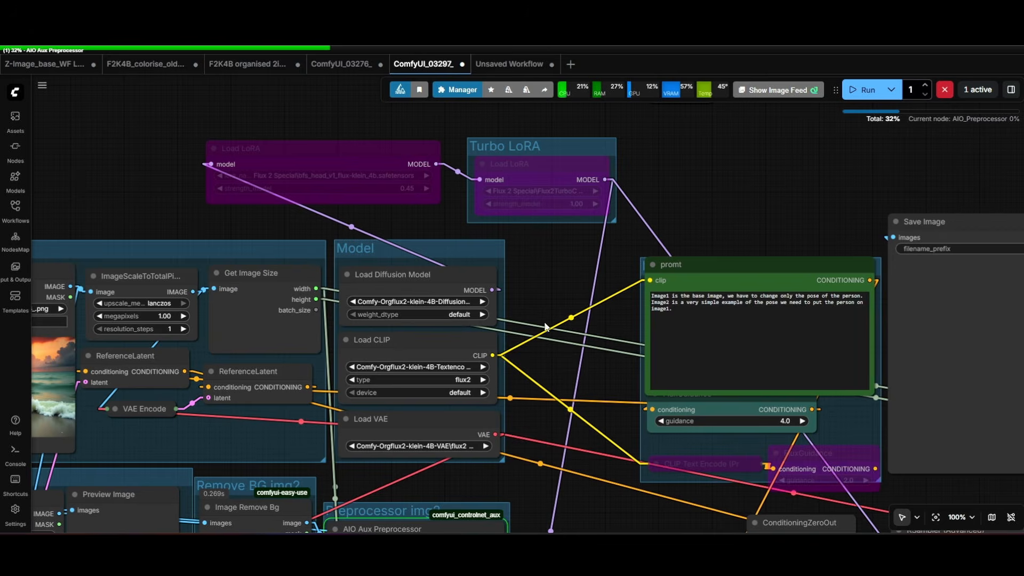
scroll(540, 299, down, 3)
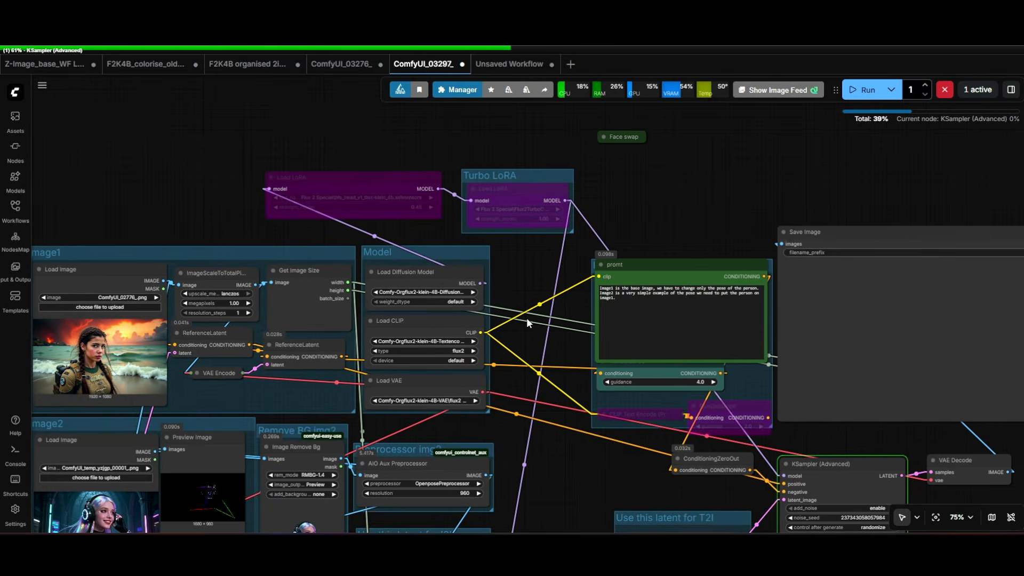
drag(549, 347, 239, 307)
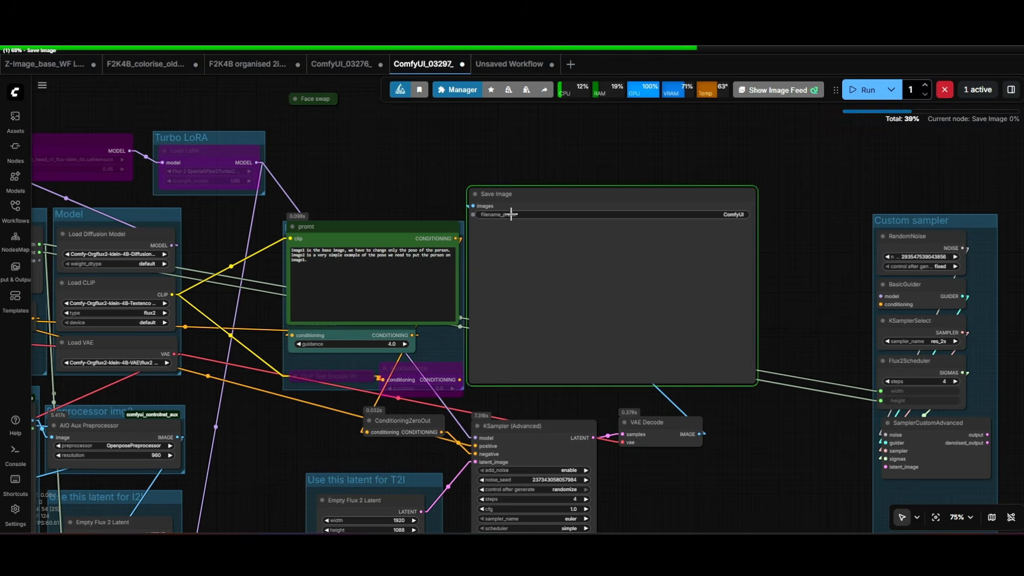
Step: Inspect the generated image up close and view it alongside the Image1 and Image2 inputs
scroll(584, 247, up, 9)
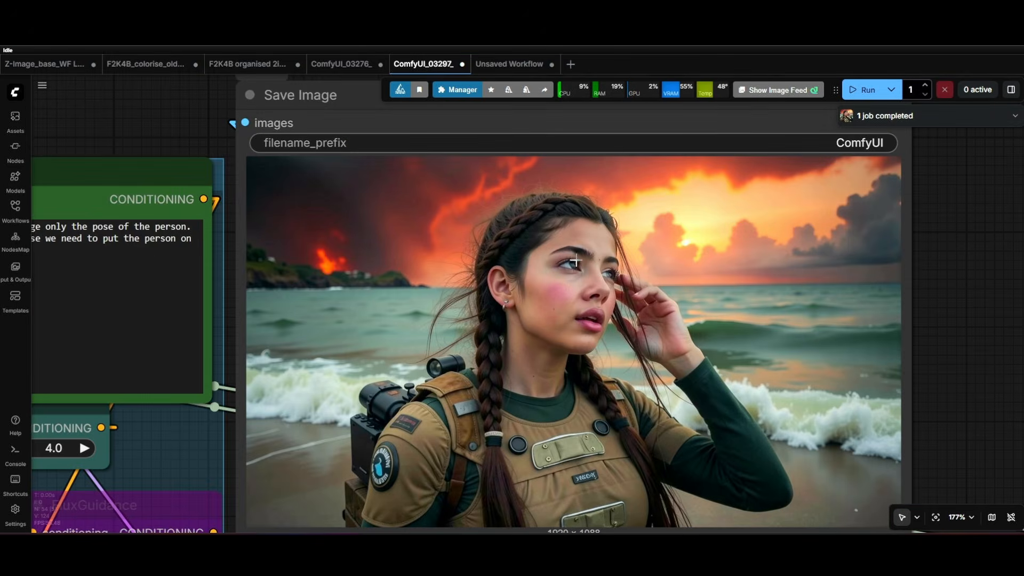
scroll(569, 248, down, 4)
scroll(487, 233, down, 3)
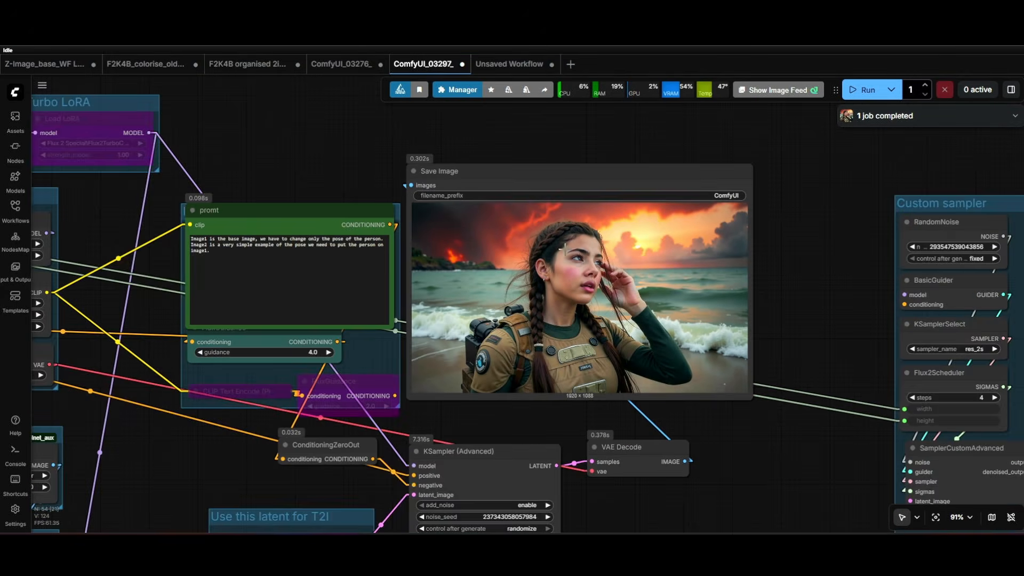
drag(299, 165, 465, 192)
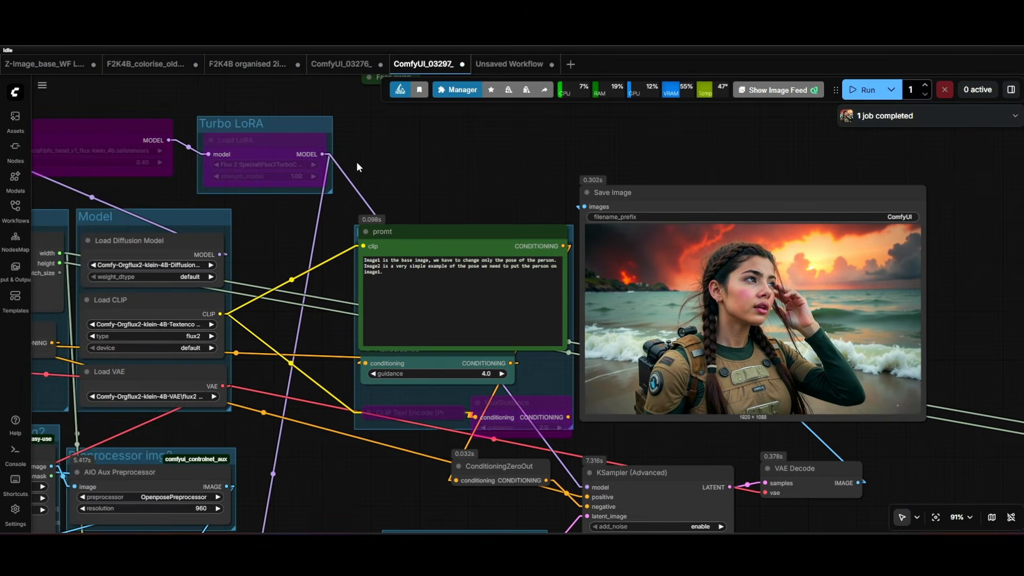
scroll(267, 160, down, 3)
drag(204, 142, 344, 128)
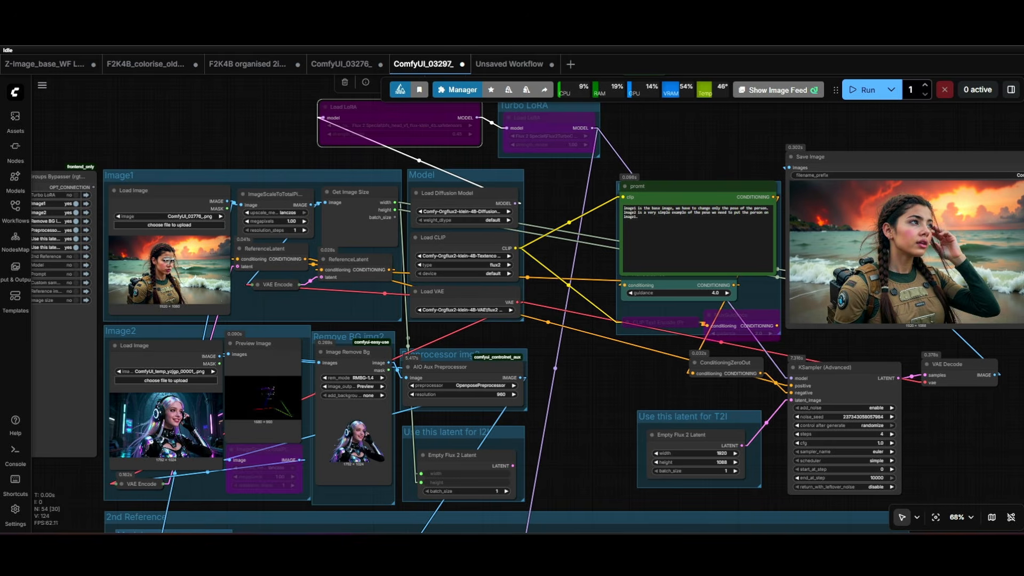
scroll(172, 266, up, 4)
scroll(198, 251, down, 4)
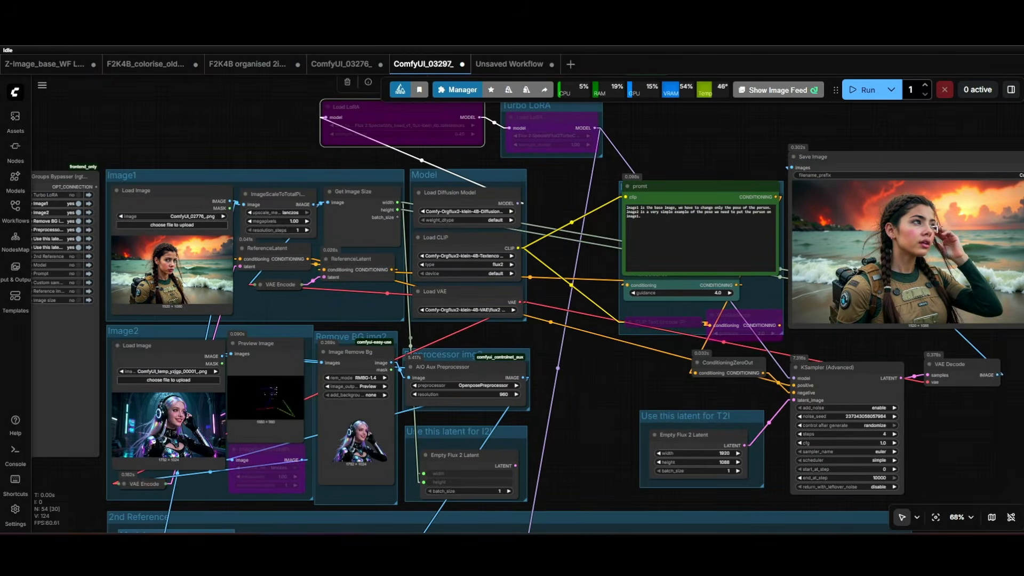
Step: Reread the promt node's text against the image in the Save Image node
scroll(940, 213, up, 9)
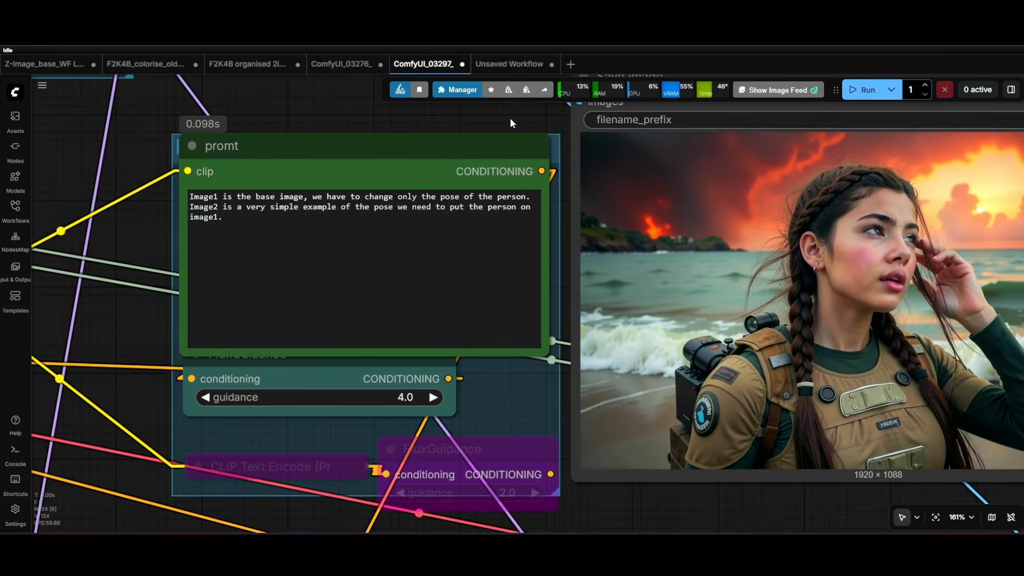
drag(511, 123, 296, 137)
scroll(718, 267, down, 6)
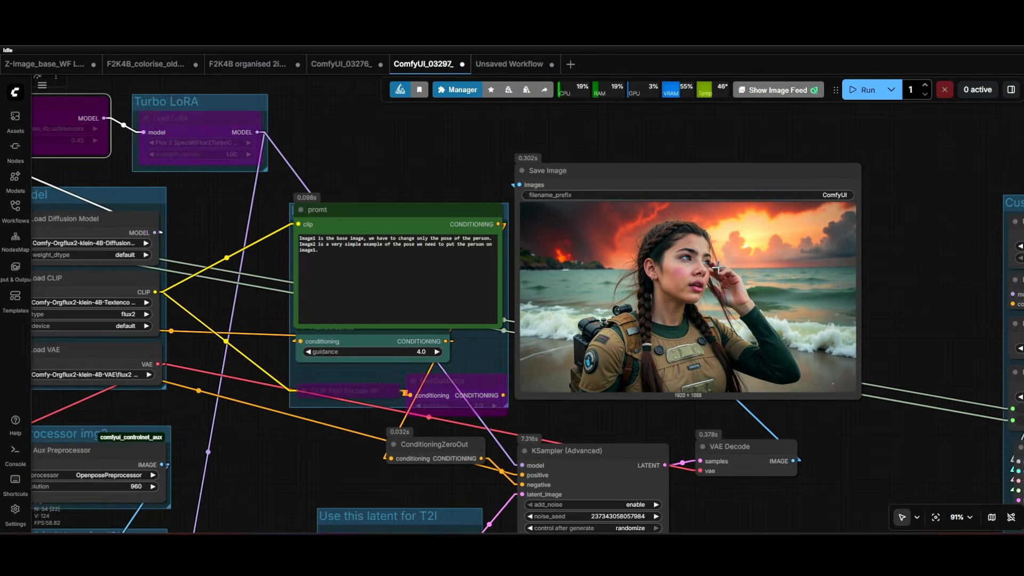
scroll(717, 266, down, 2)
Step: Compare the Image1 source portrait with the generated image up close, checking the face, outfit and background
drag(291, 227, 894, 193)
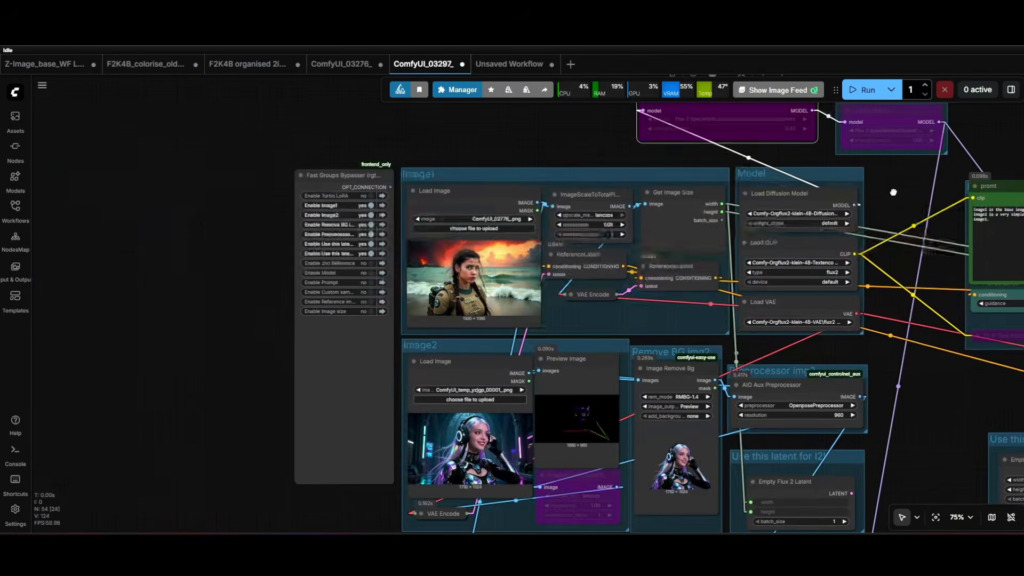
scroll(475, 269, up, 10)
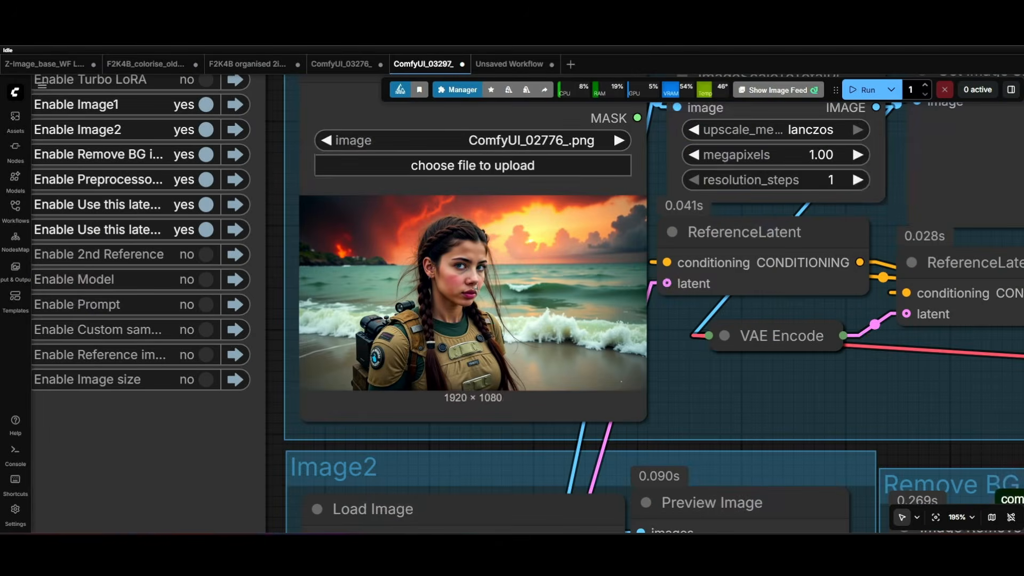
scroll(500, 271, up, 8)
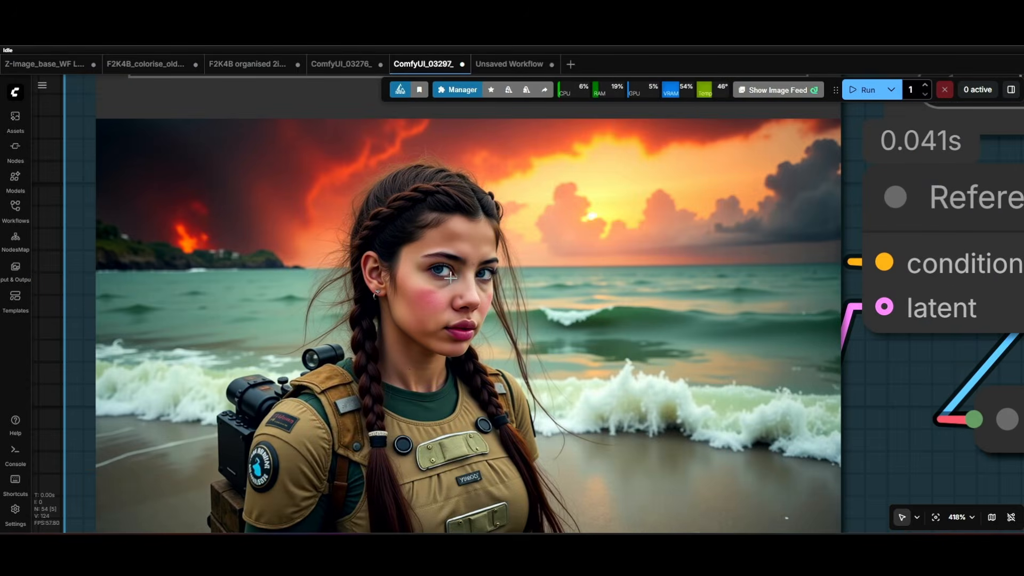
scroll(479, 274, down, 10)
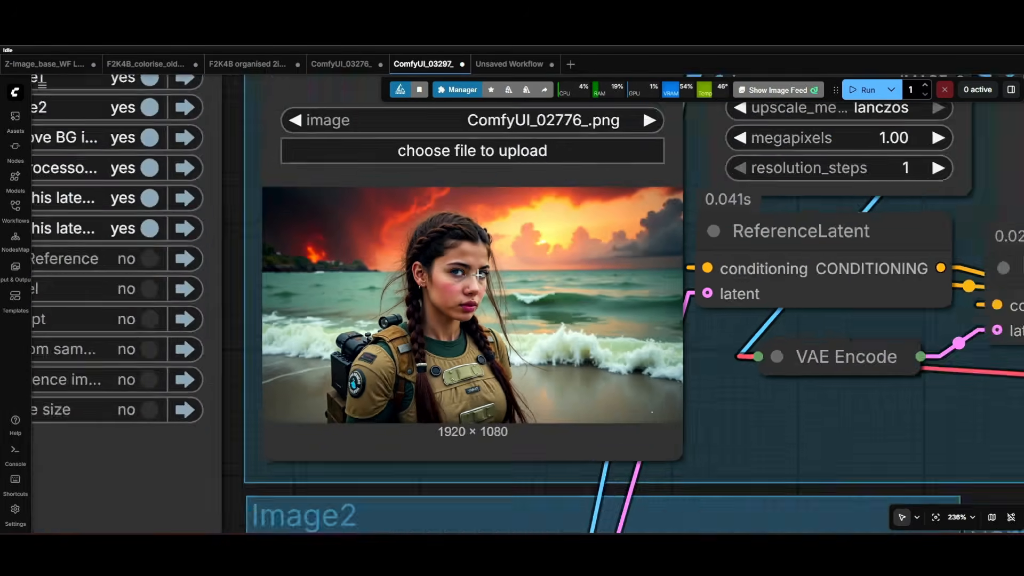
scroll(536, 377, right, 10)
scroll(536, 377, down, 4)
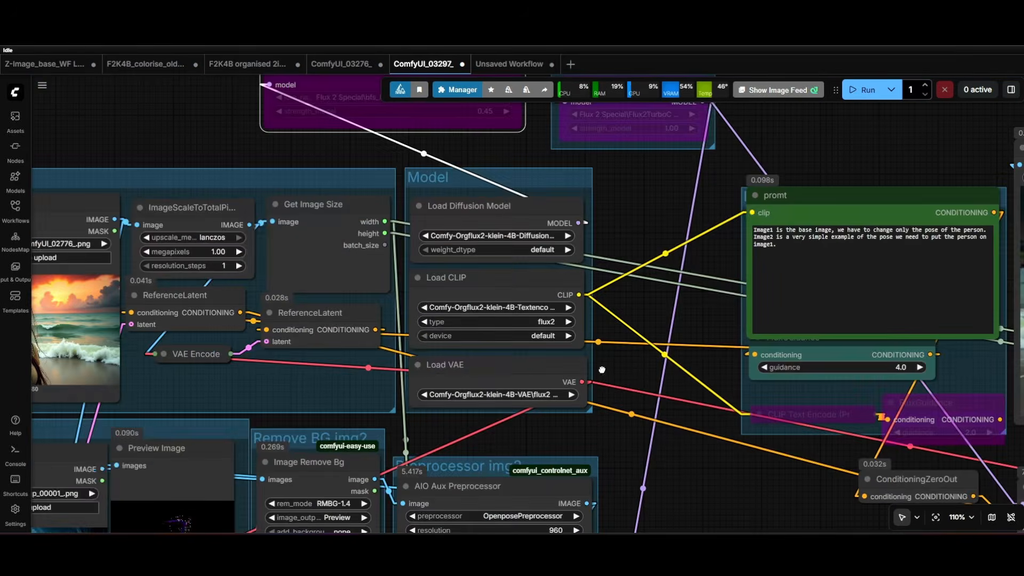
scroll(603, 371, right, 10)
scroll(669, 309, up, 8)
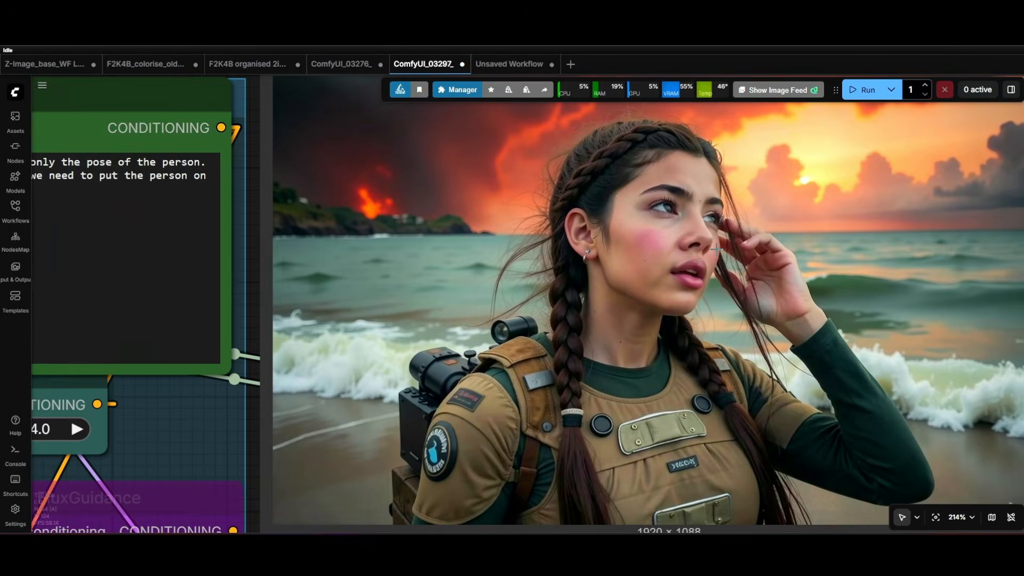
scroll(716, 256, down, 1)
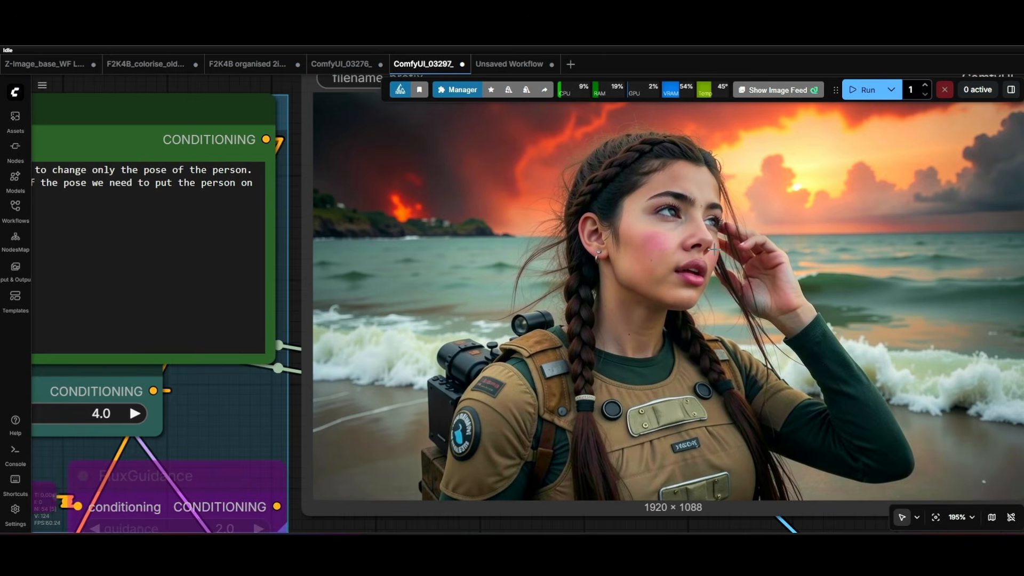
scroll(715, 250, down, 6)
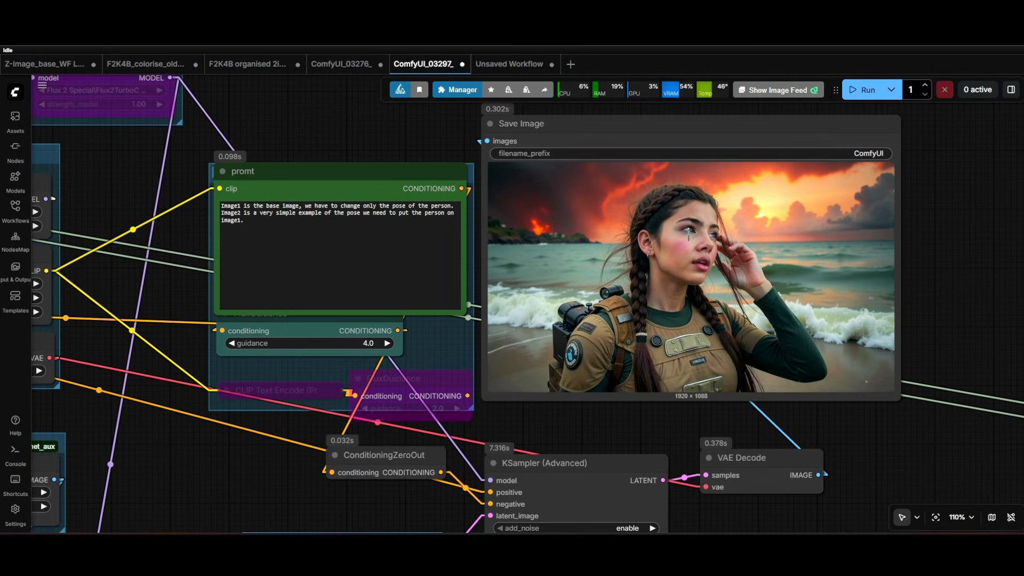
scroll(660, 228, down, 8)
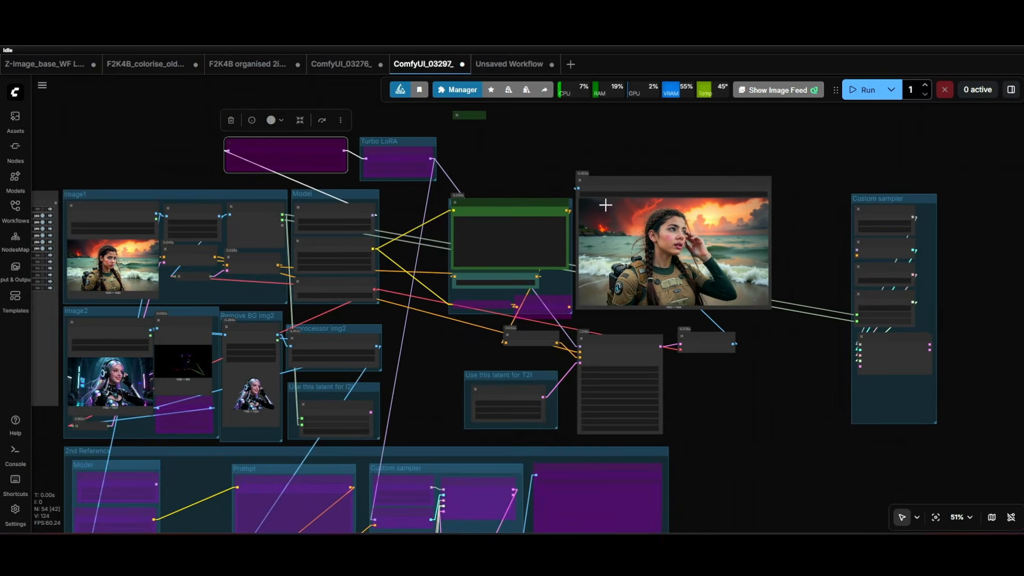
Step: Compare the generated pose with the Image2 reference, its OpenPose skeleton preview and the background-removed figure
drag(511, 164, 677, 171)
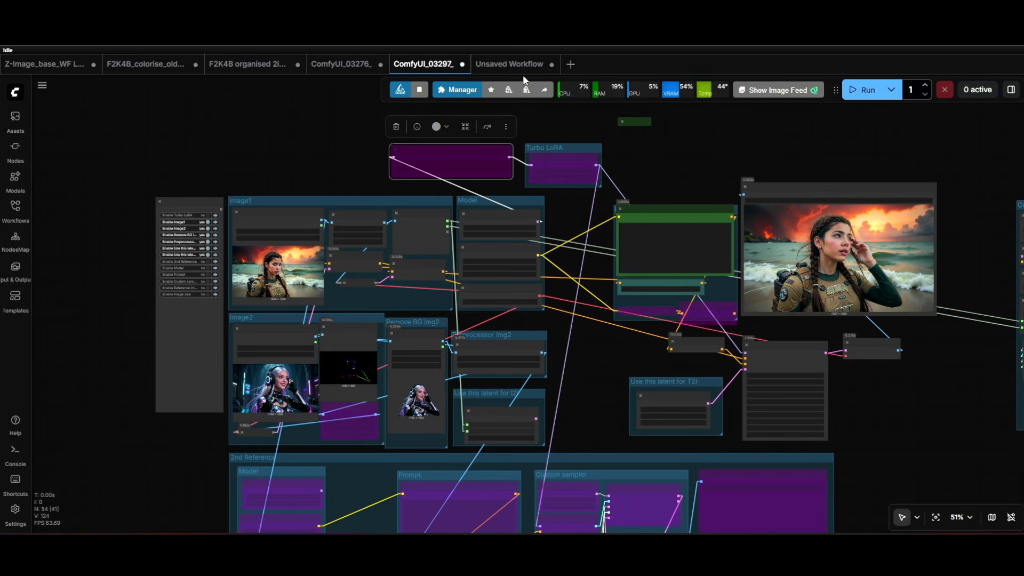
drag(700, 177, 534, 179)
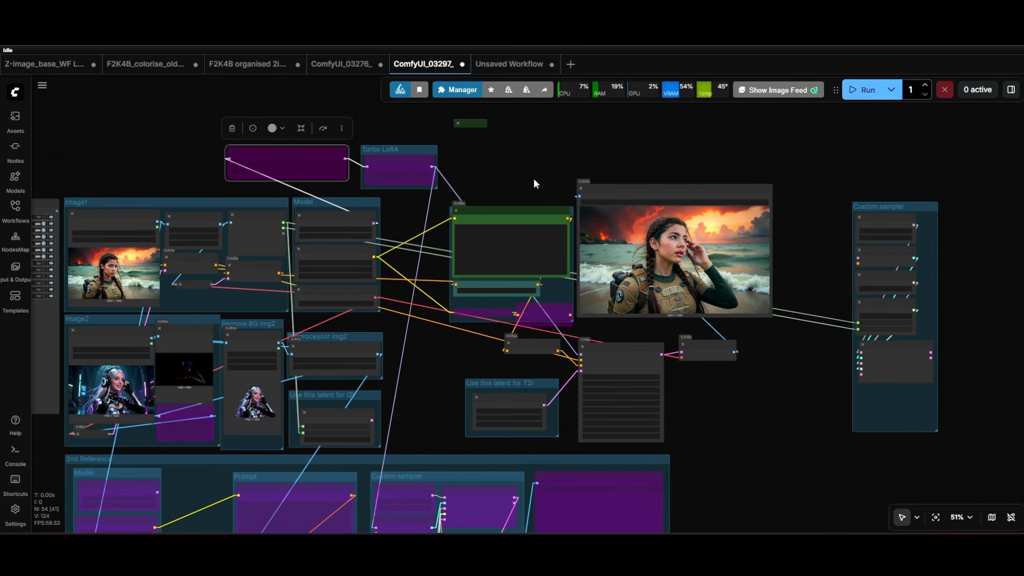
scroll(647, 228, up, 4)
scroll(647, 229, up, 2)
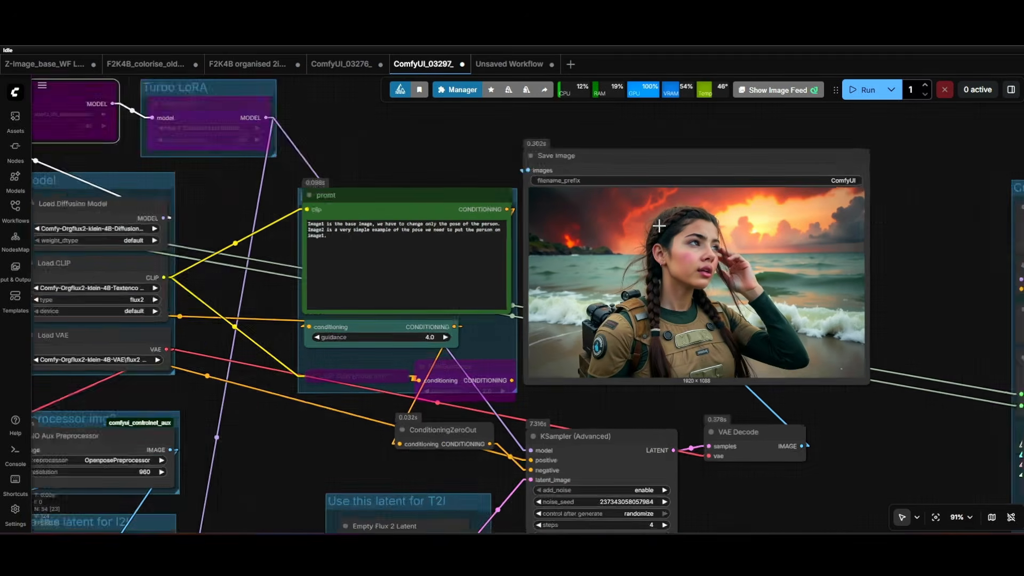
drag(552, 127, 1008, 69)
scroll(589, 356, down, 4)
scroll(338, 441, up, 15)
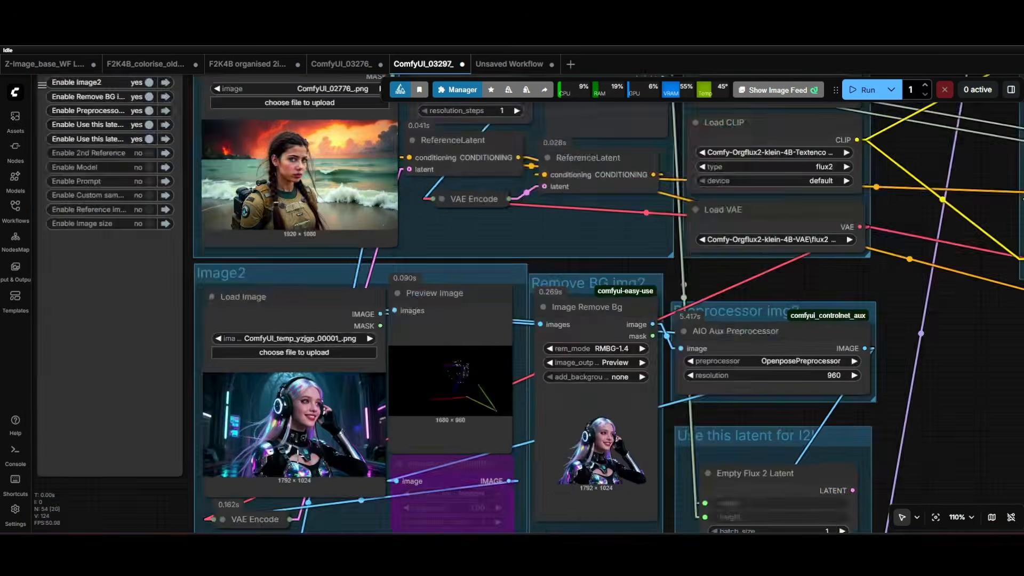
scroll(349, 396, down, 3)
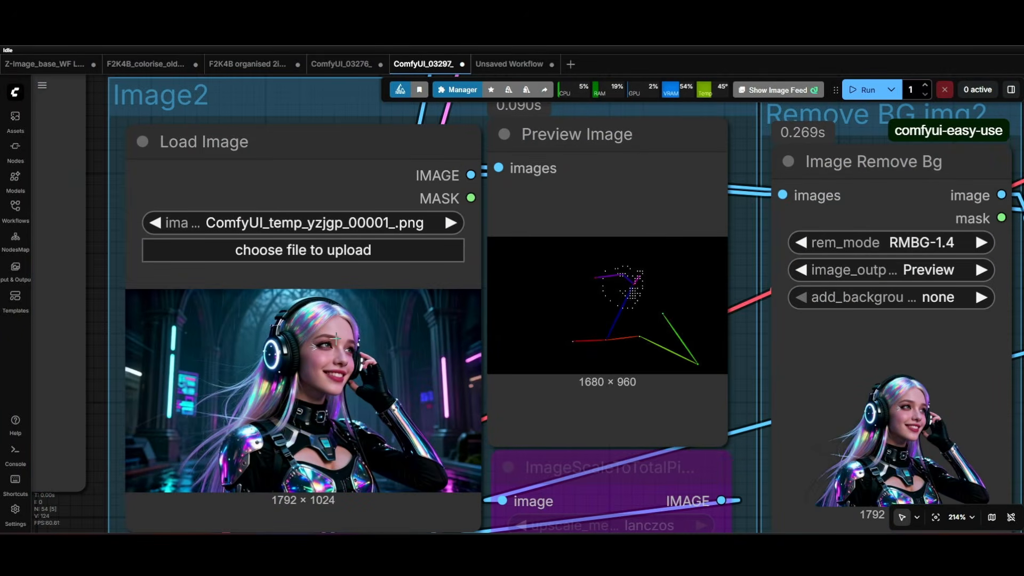
scroll(359, 357, down, 5)
scroll(359, 357, down, 3)
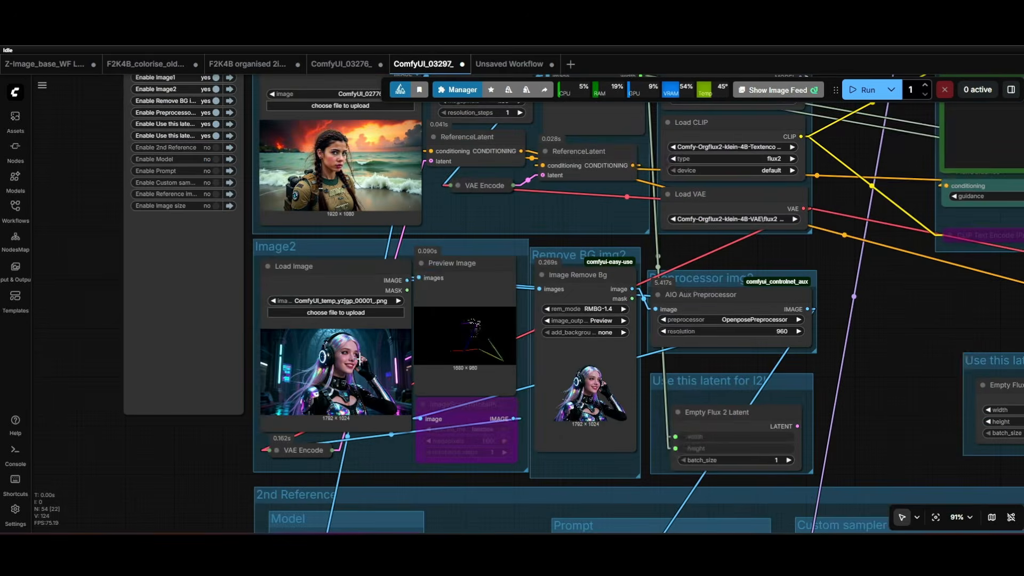